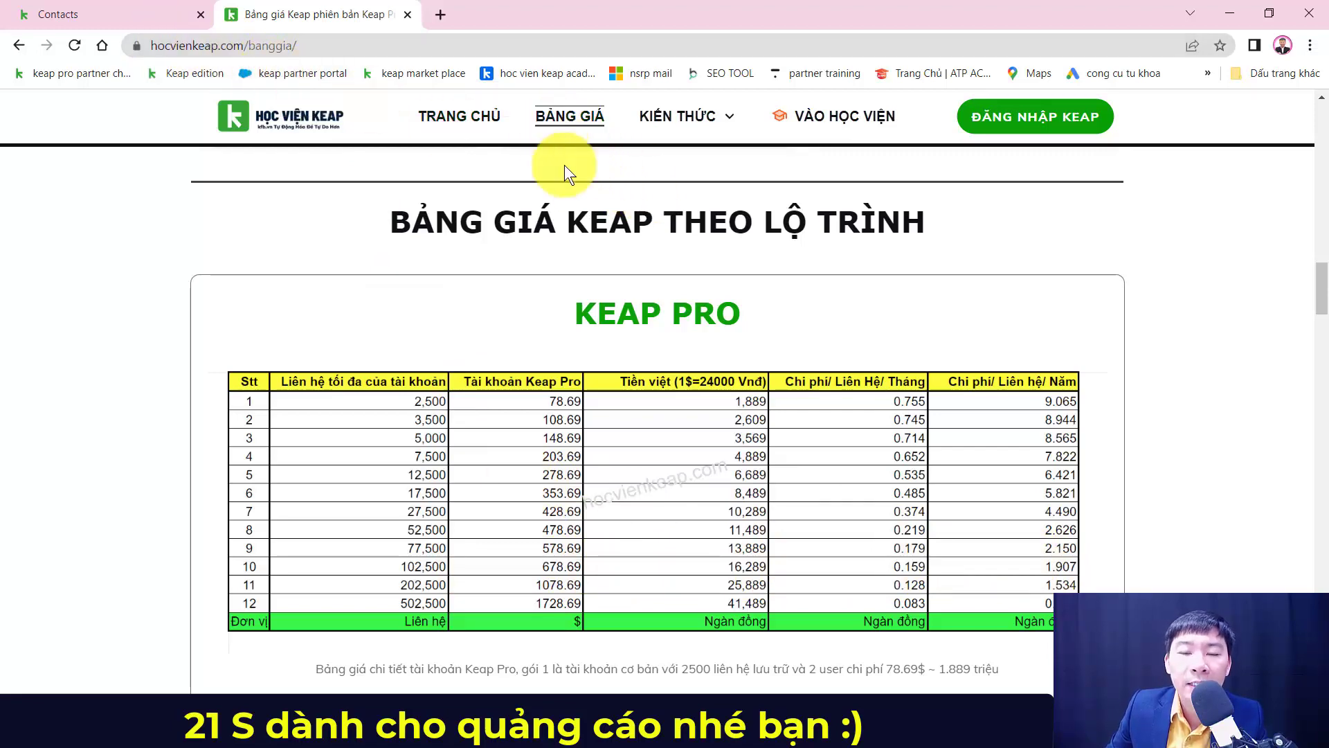
Step: Scroll down the Học Viện Keap pricing page past the Keap Pro price table
scroll(675, 346, down, 6)
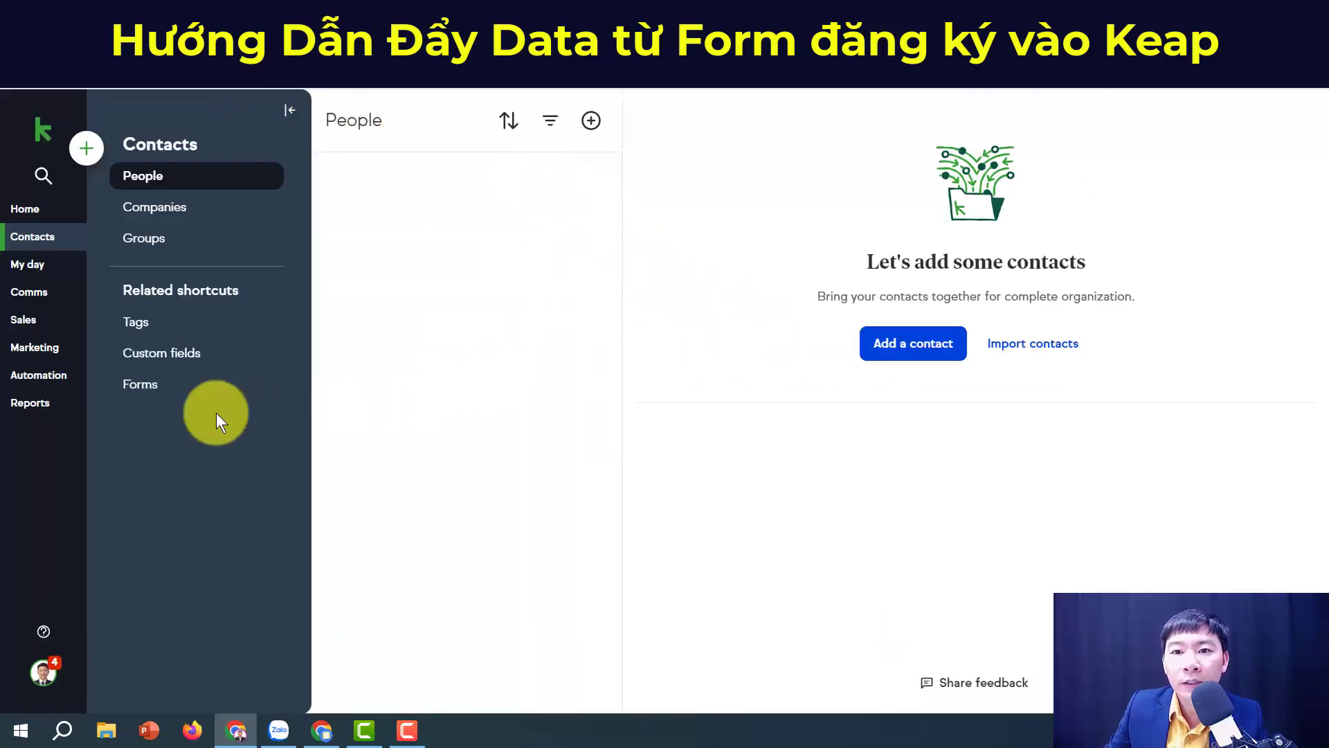
Step: Create a new Advanced Automation campaign named 'thu data ve keap'
click(31, 375)
click(591, 119)
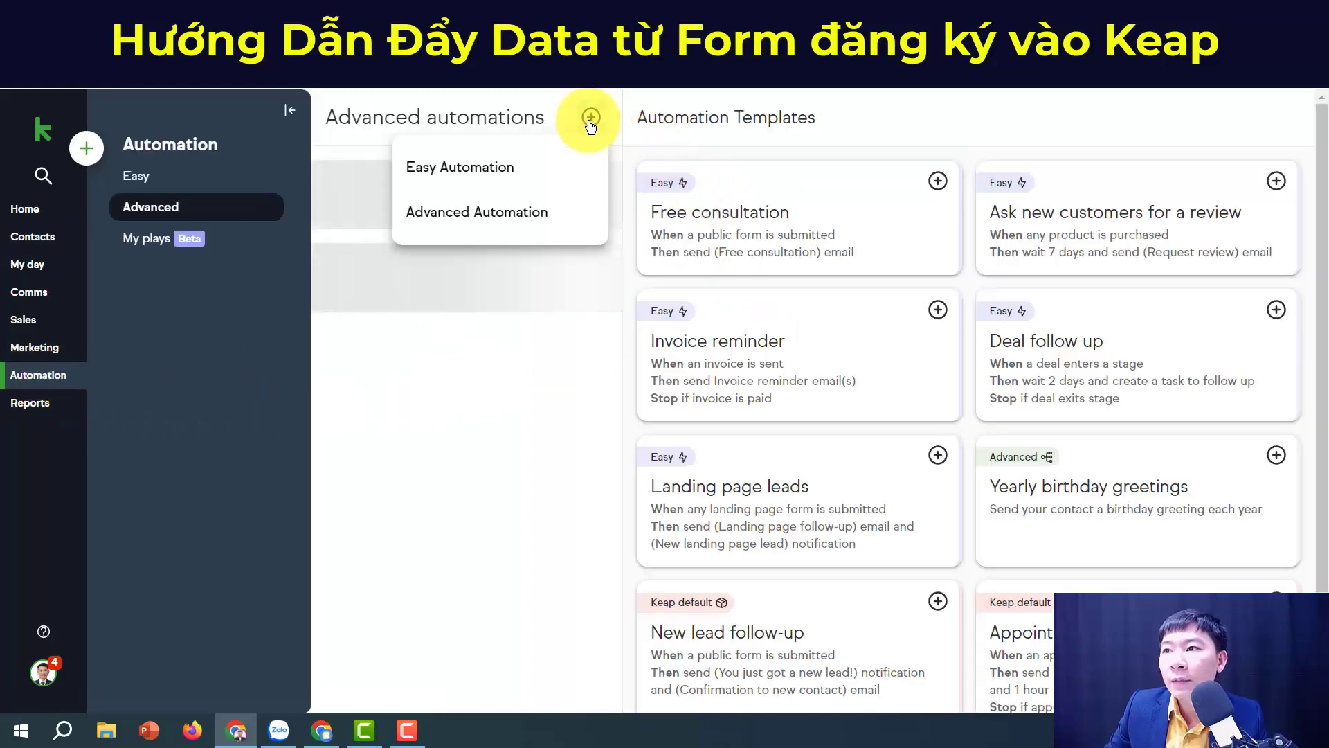
click(493, 214)
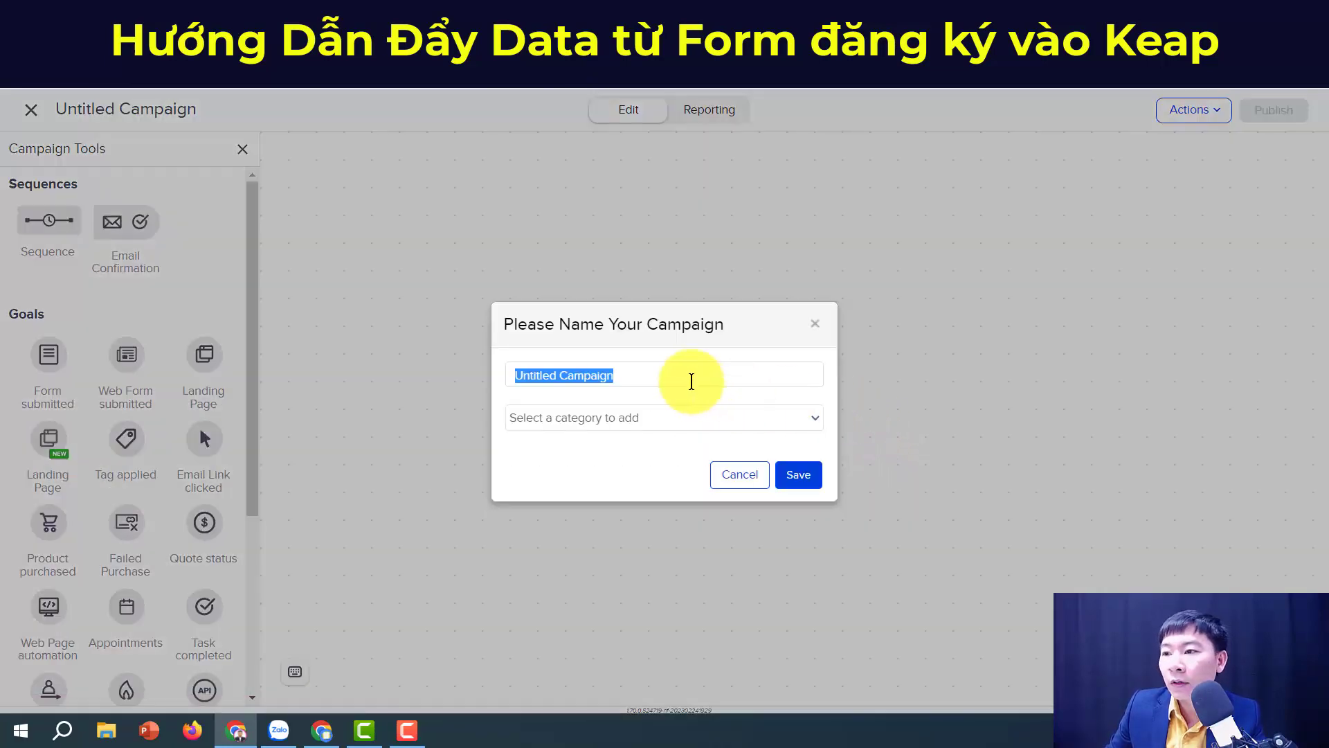
text(t)
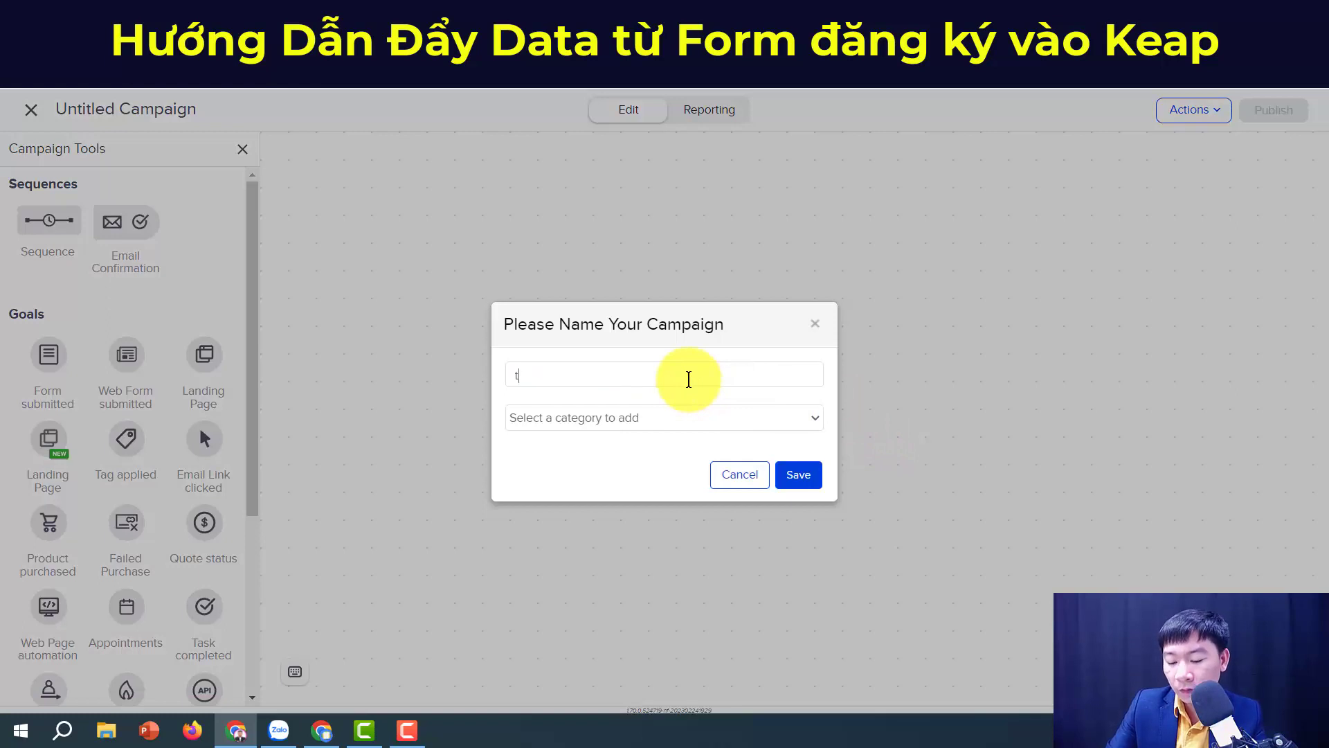
text(hu dâtve keap)
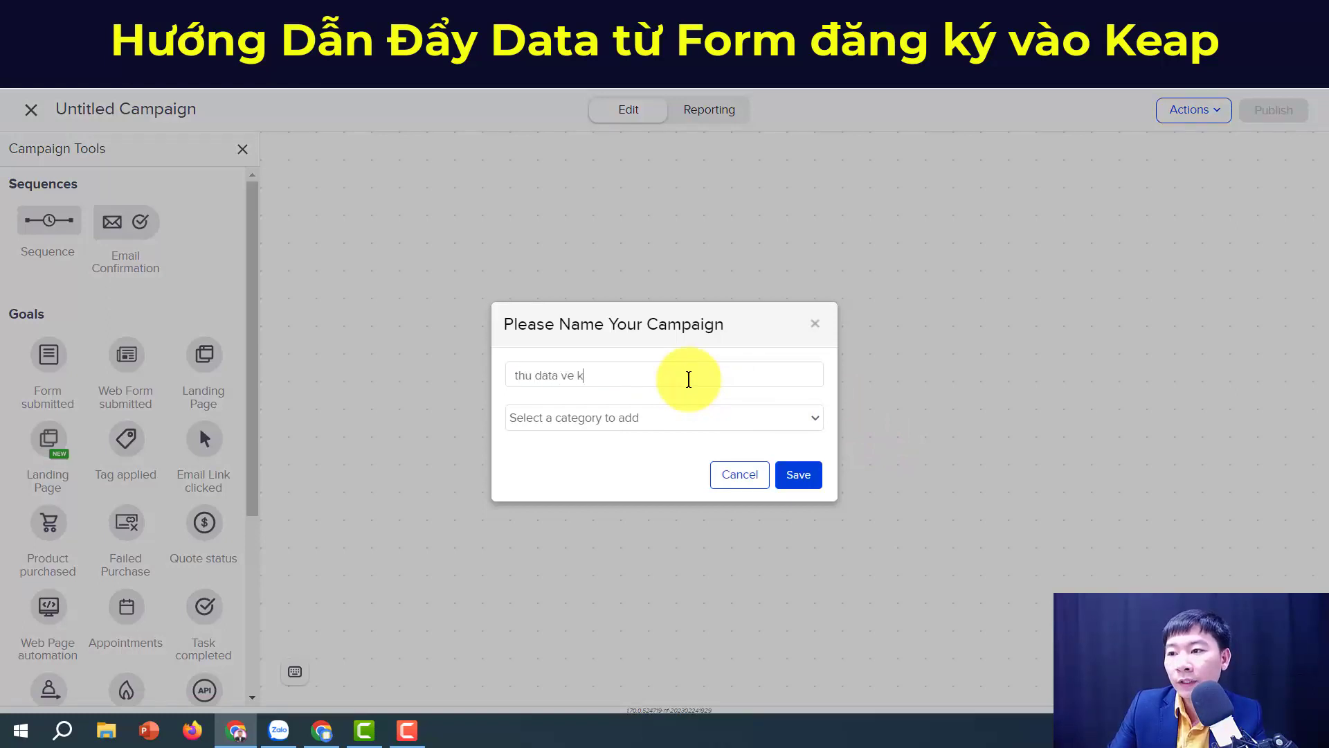
click(803, 475)
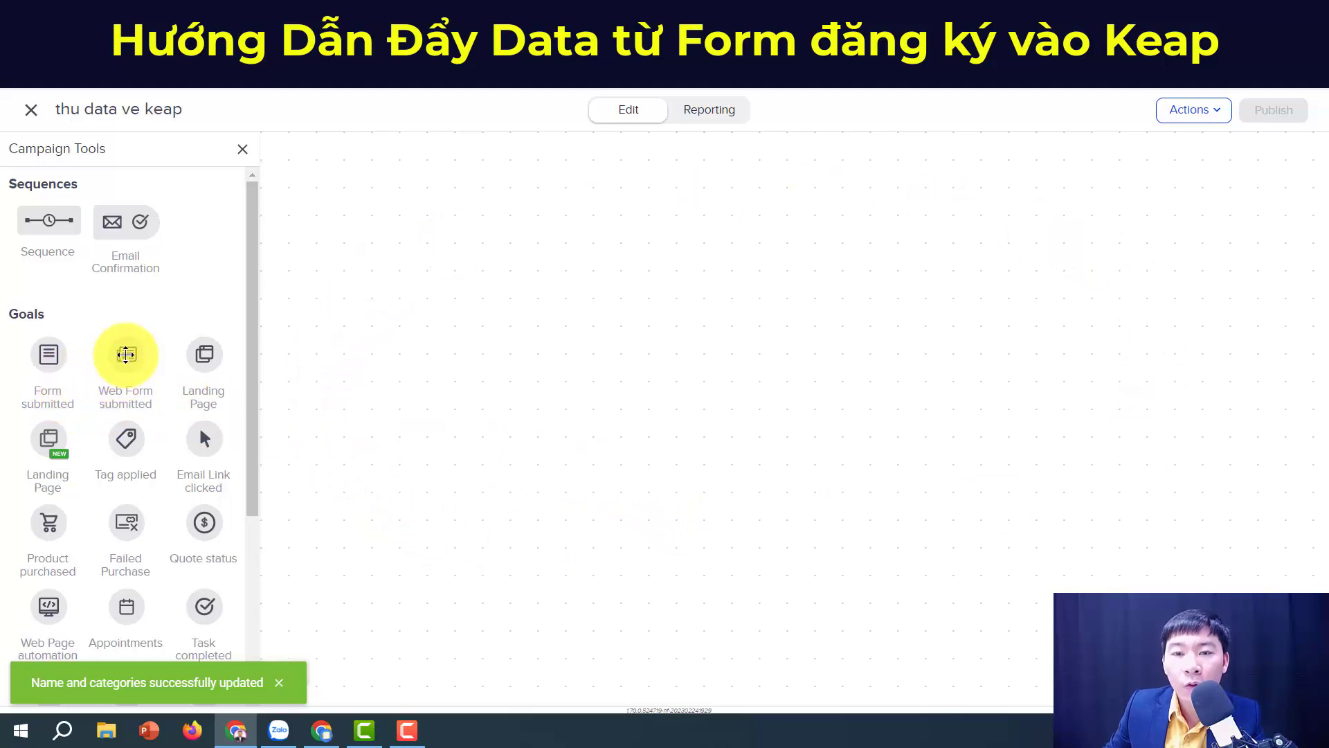
Step: Place a Web Form submitted goal on the campaign canvas and bring up its options
drag(126, 354, 411, 302)
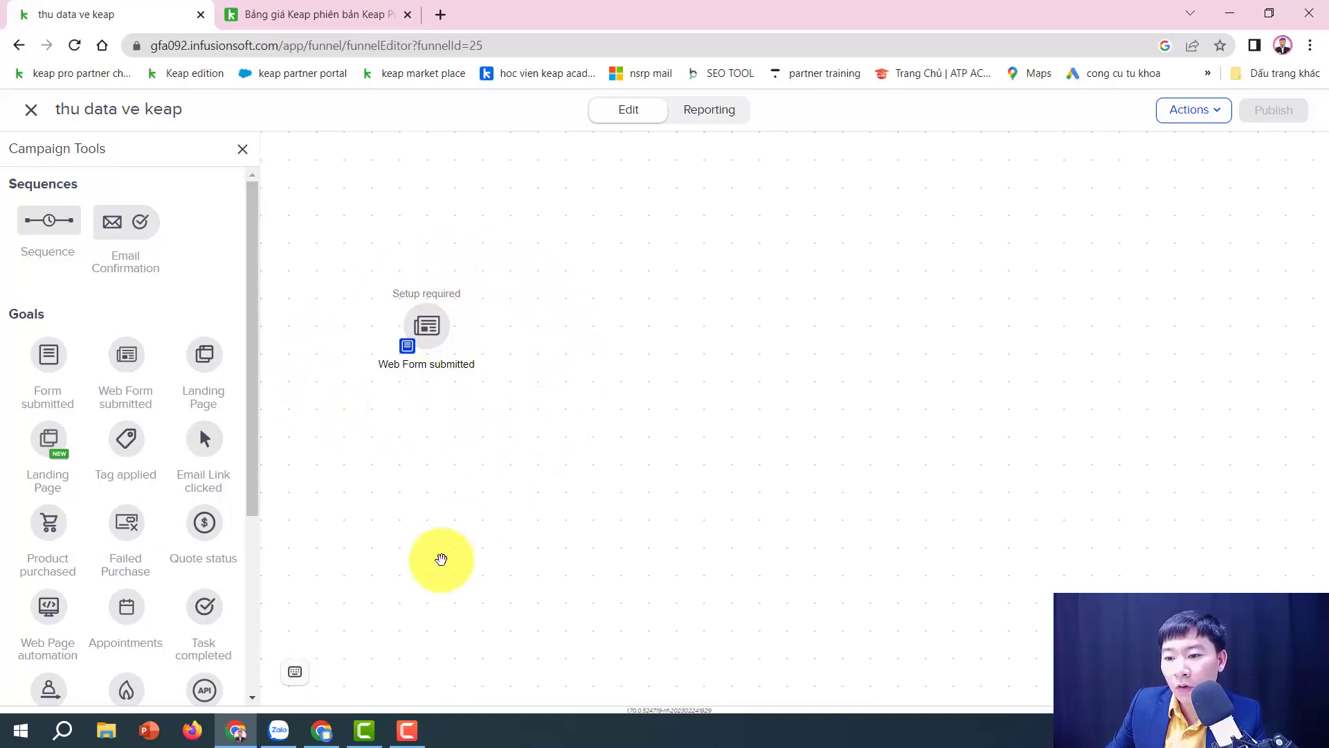
click(322, 735)
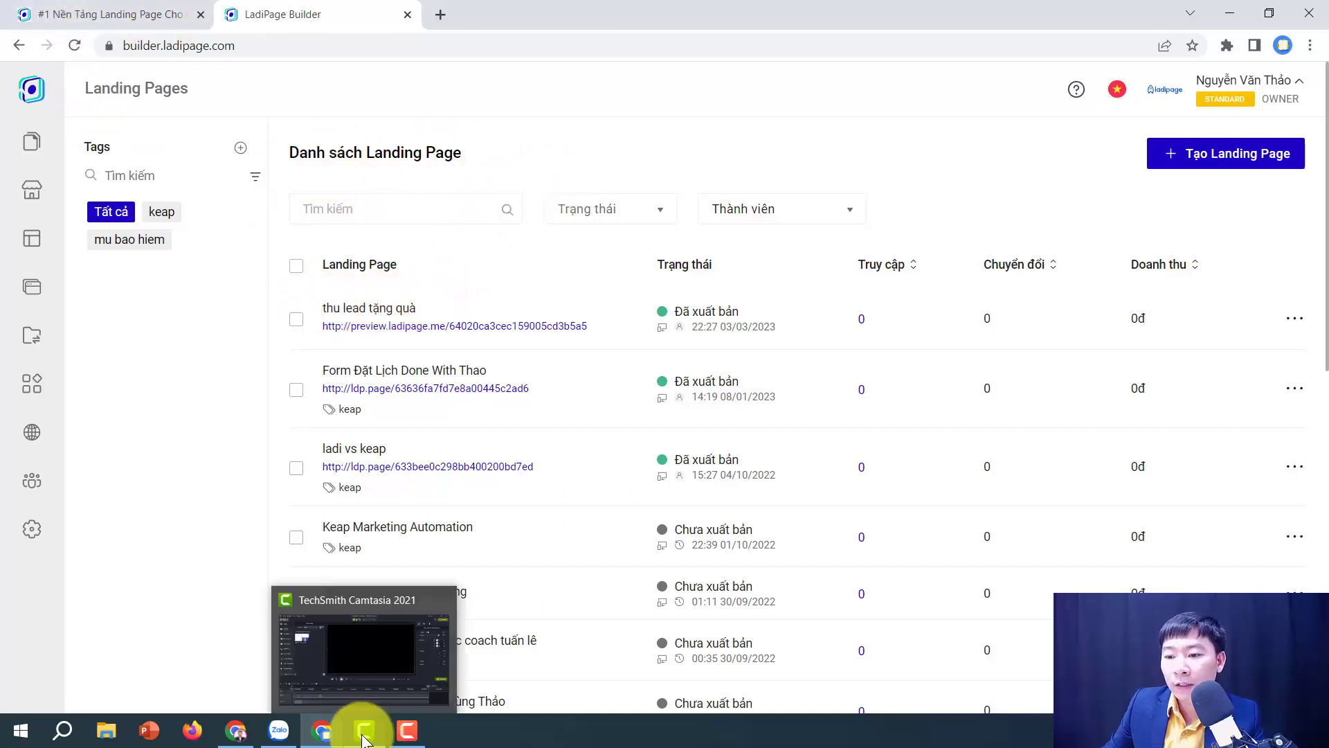
click(236, 728)
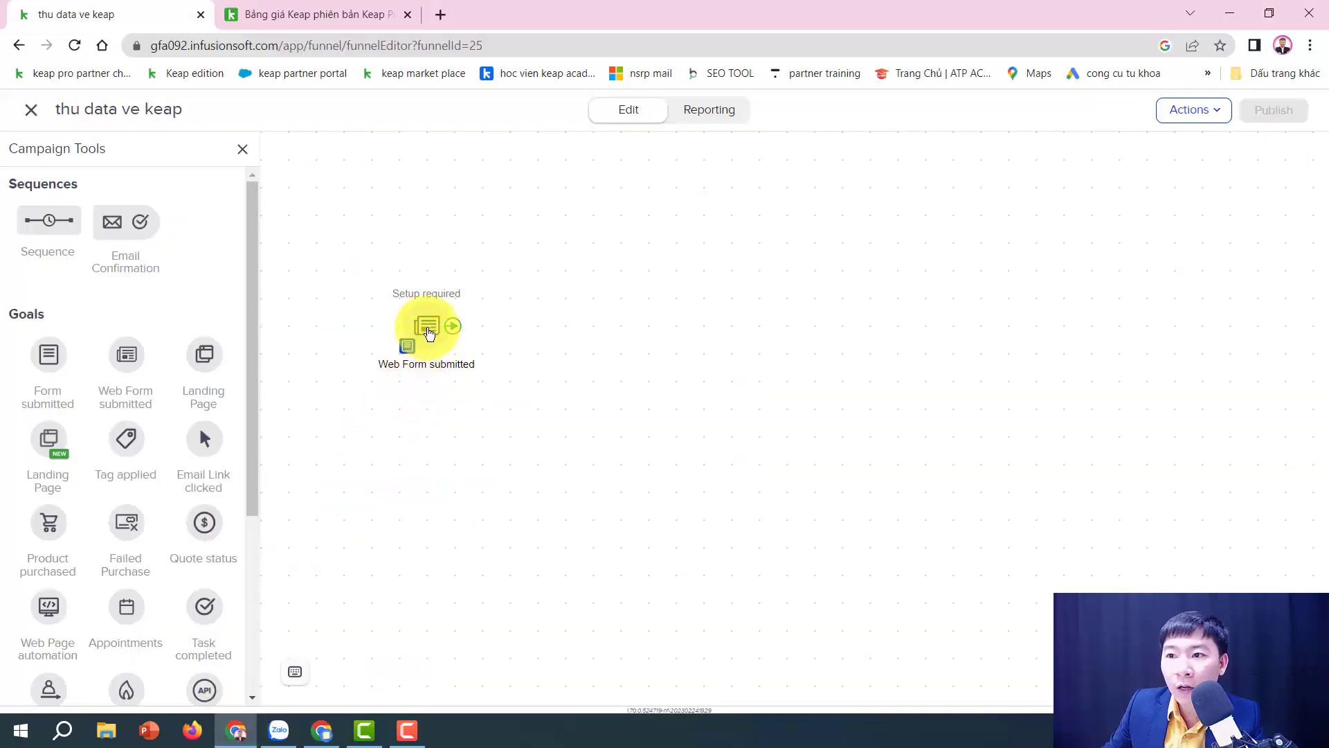
click(428, 326)
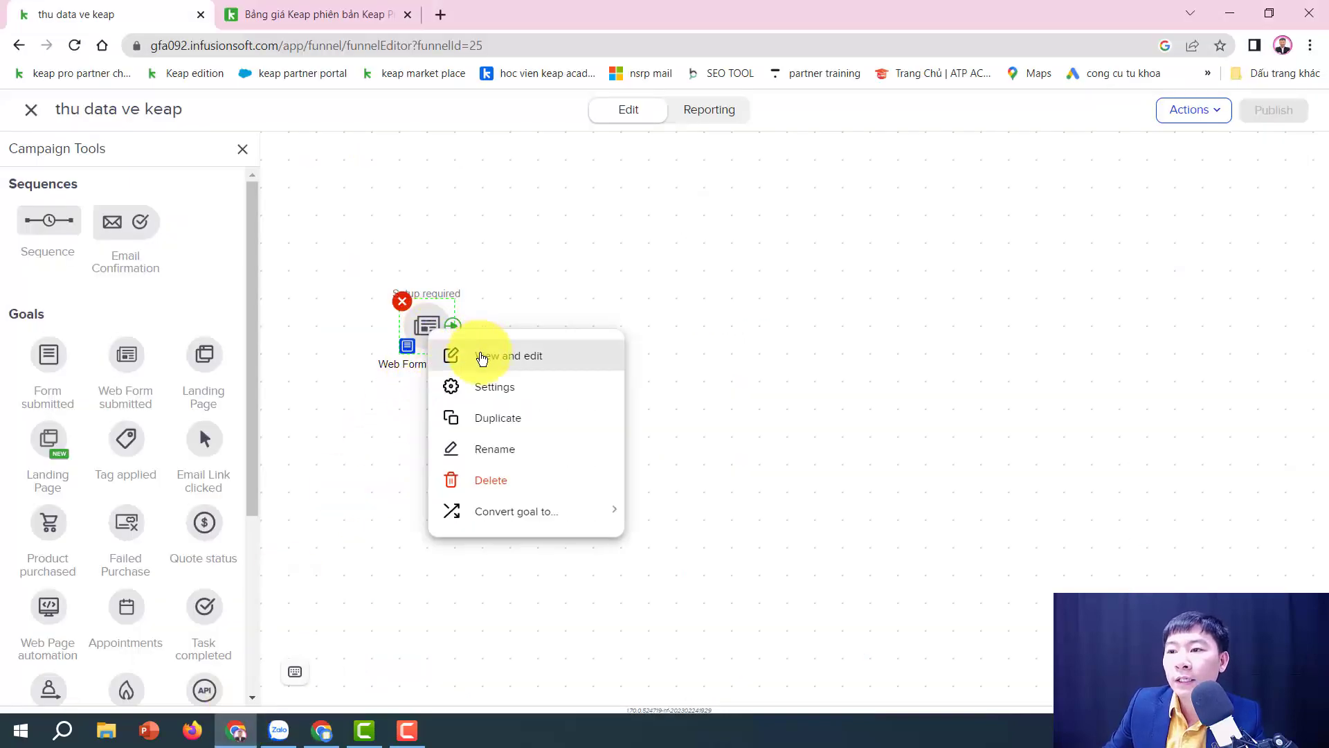
Step: Rename the web form's First Name field to 'Họ và tên', keeping it required
click(483, 356)
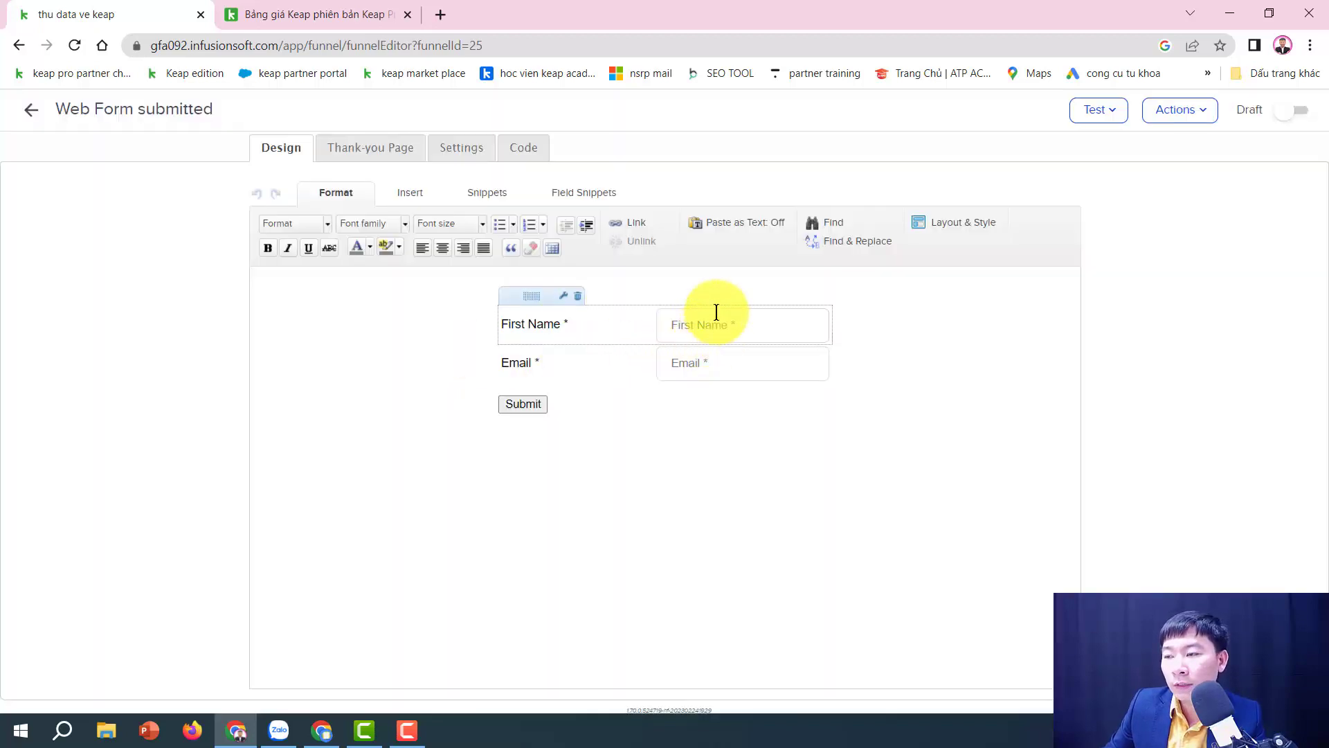
mouse_move(529, 330)
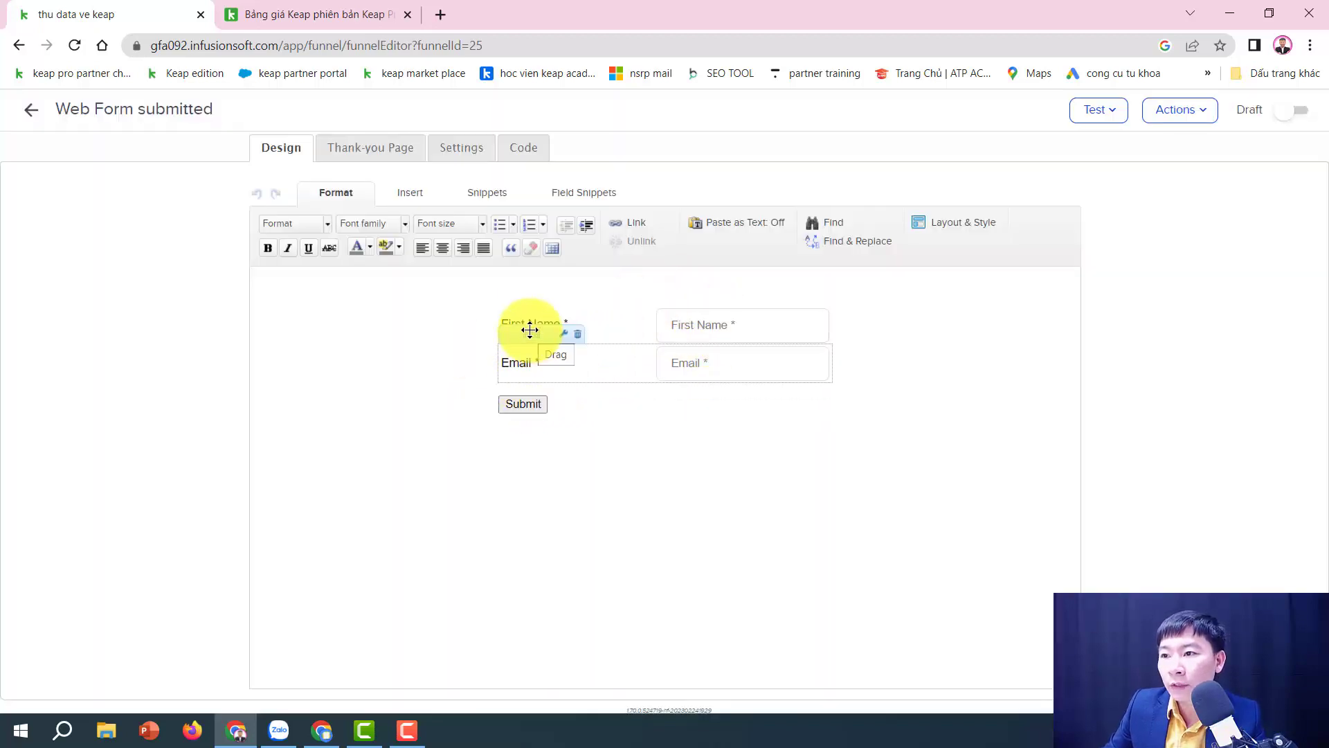
double_click(680, 328)
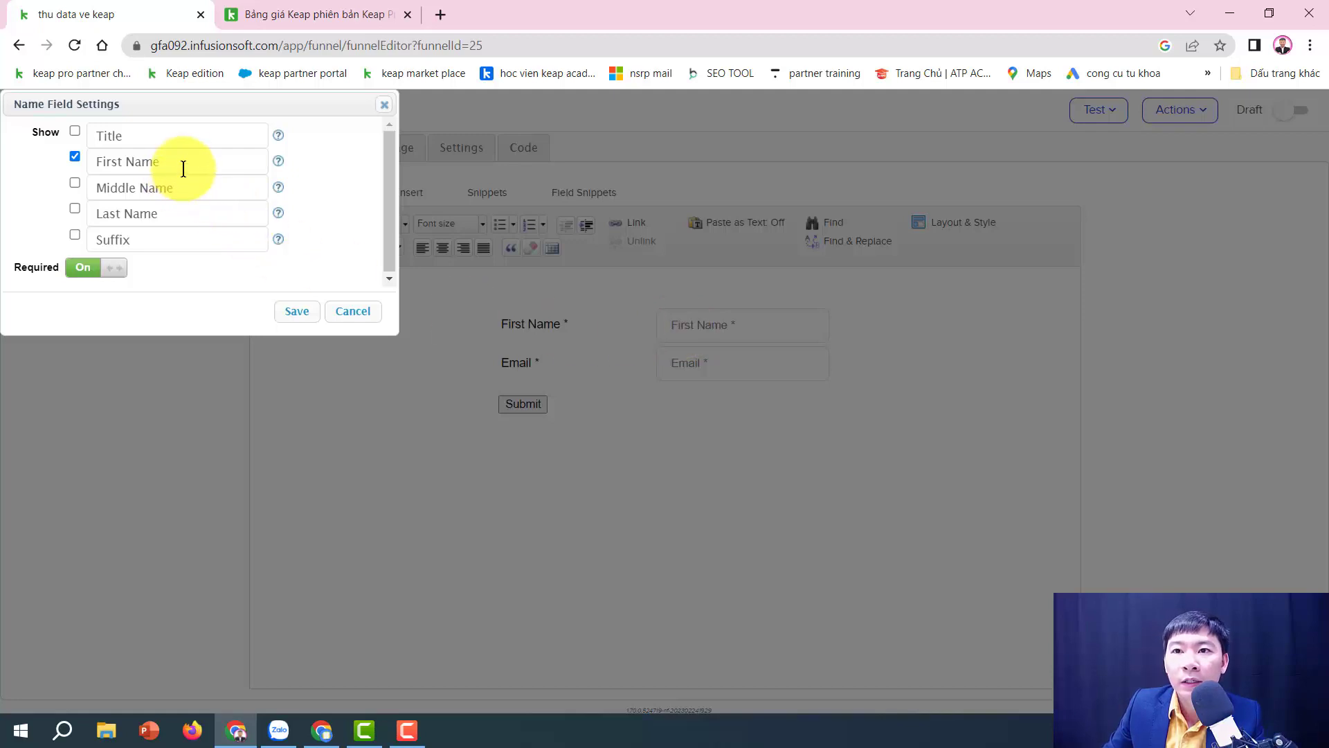
drag(179, 164, 74, 164)
text(ho)
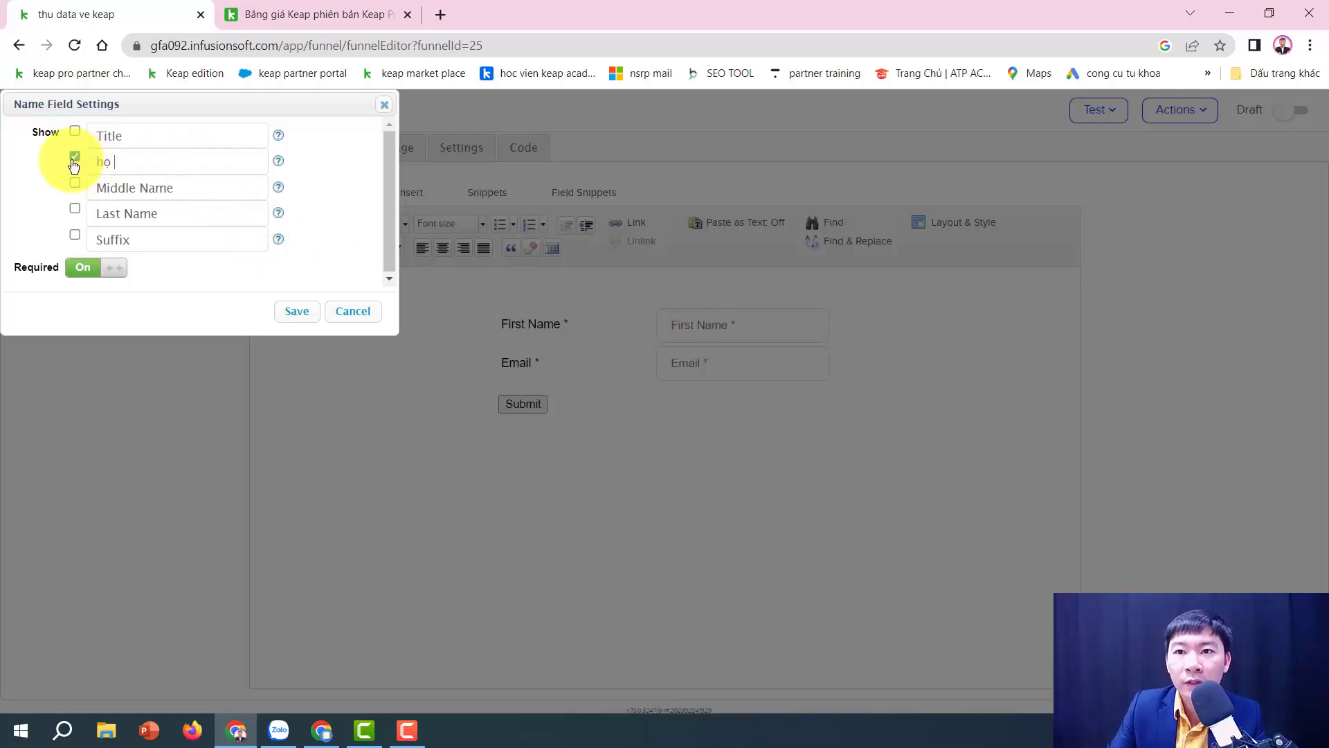
key(BackSpace)
key(BackSpace)
key(BackSpace)
text(Họ va)
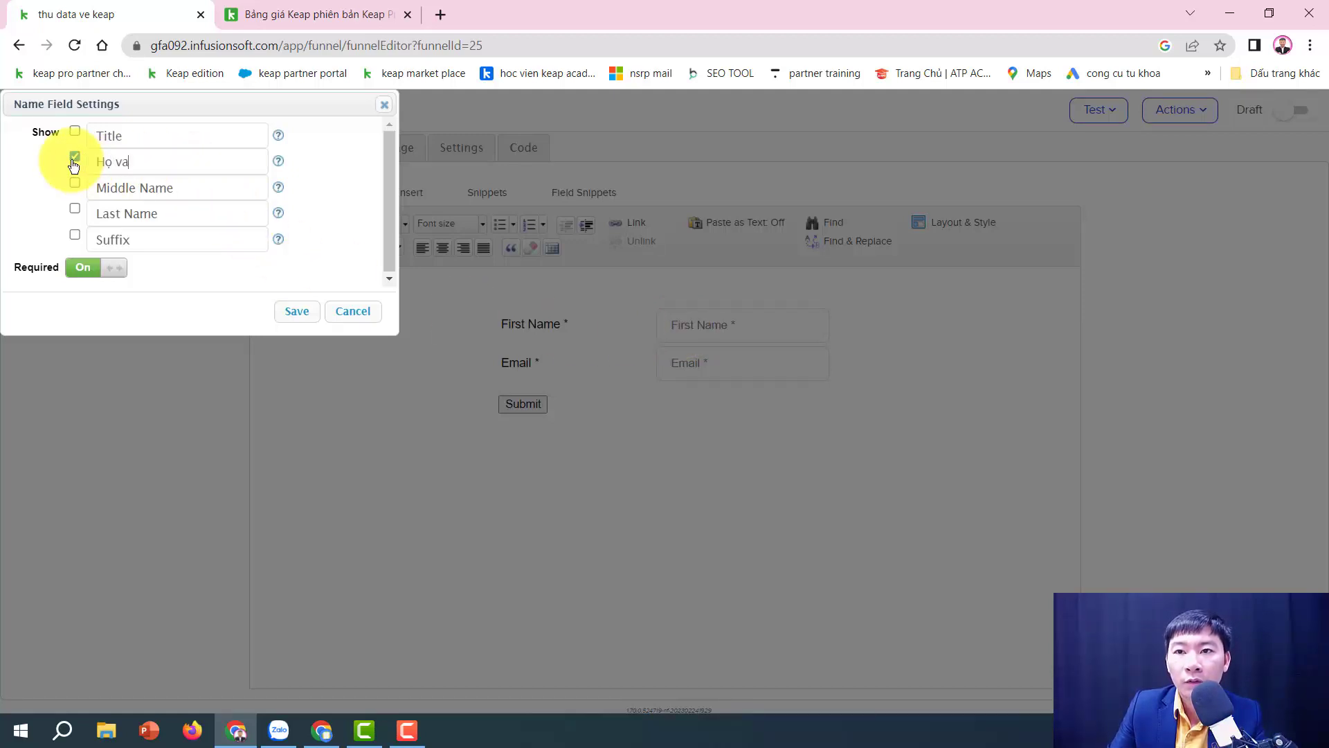
key(BackSpace)
text(à tên)
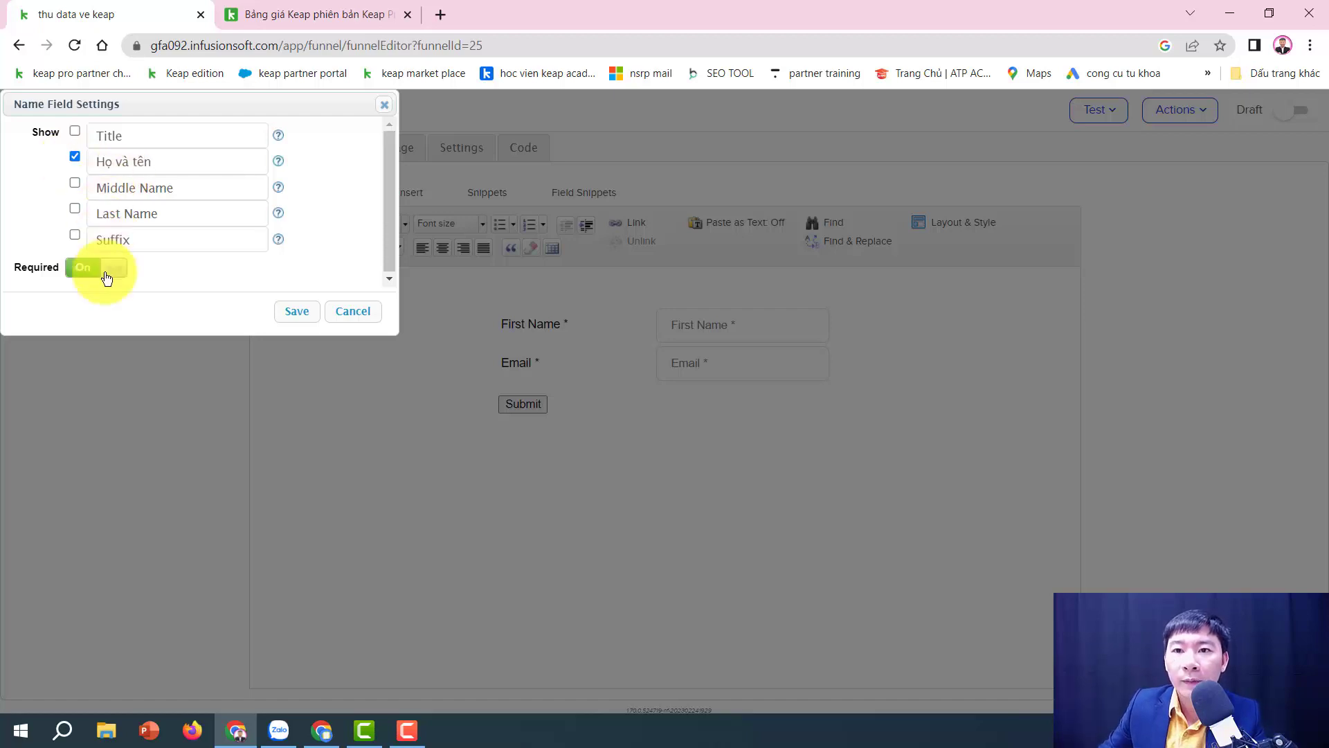
click(87, 280)
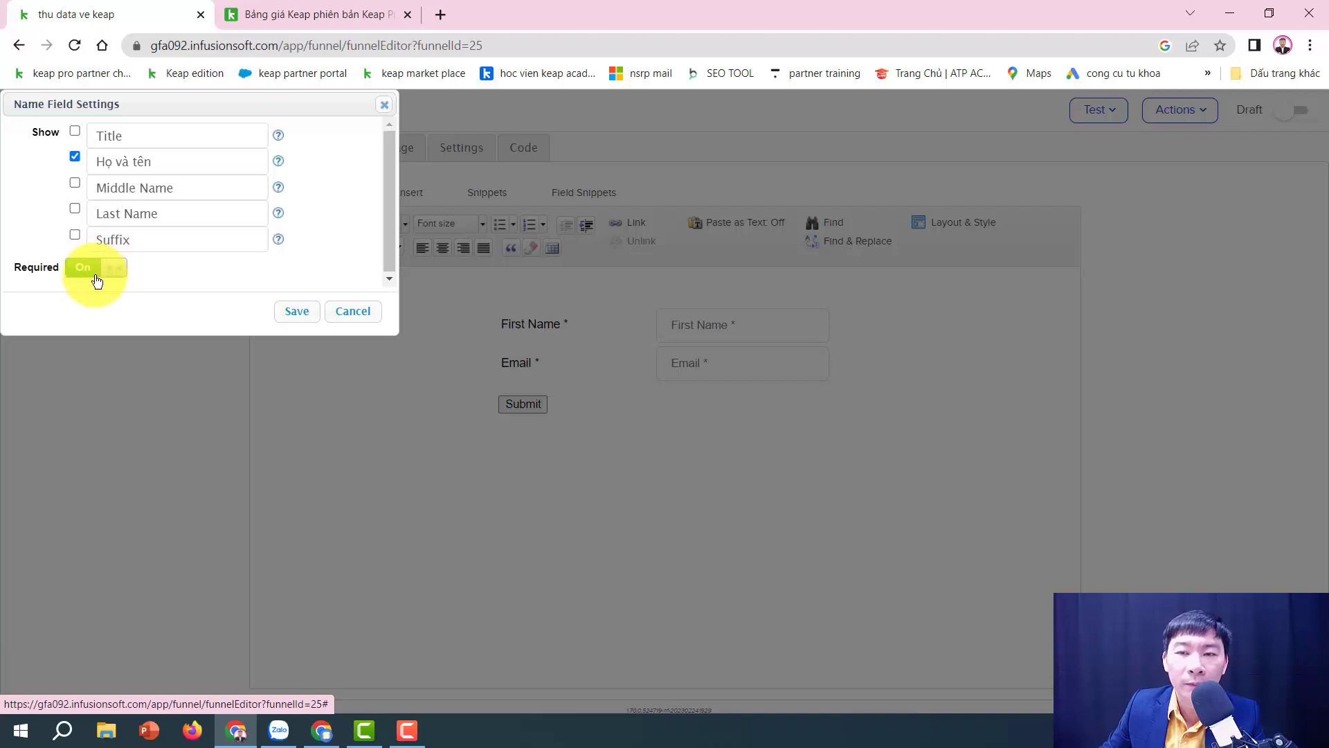
click(78, 268)
click(297, 313)
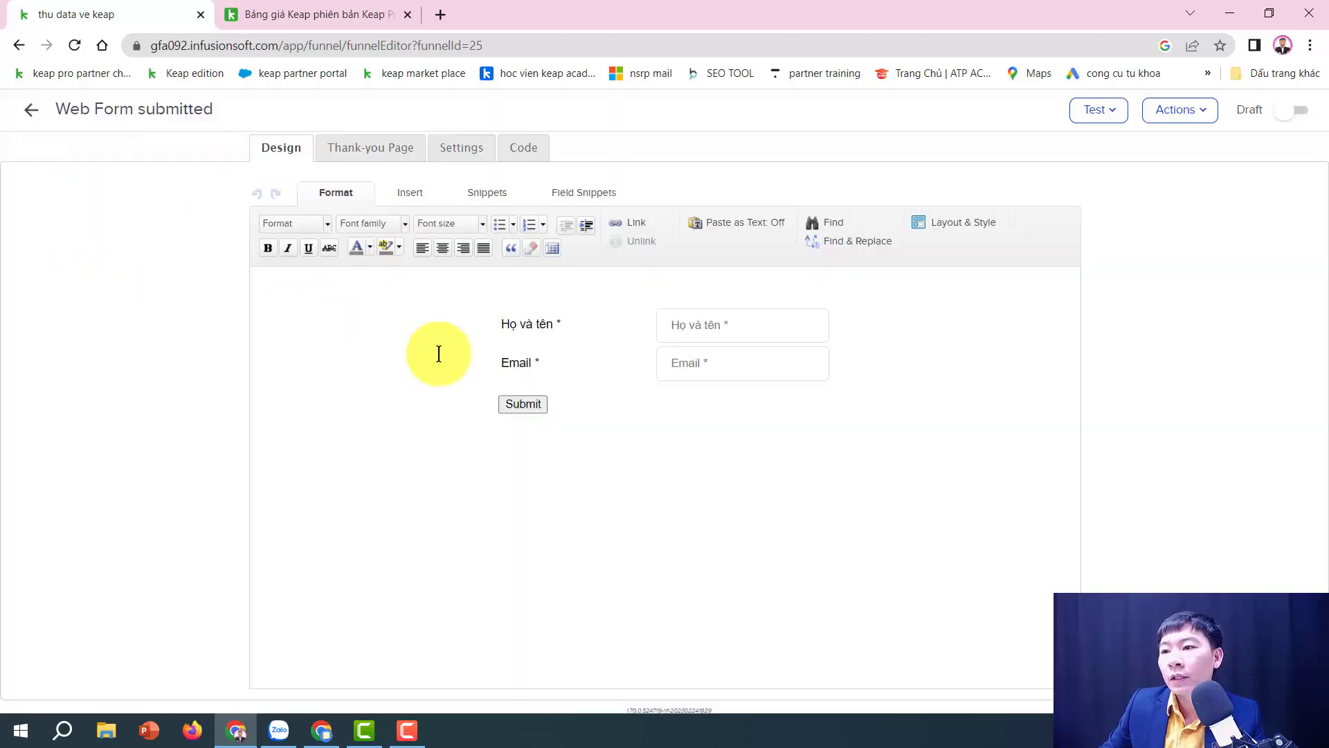
Step: Change the Email field's label to 'Email thường dùng' and save it
double_click(707, 364)
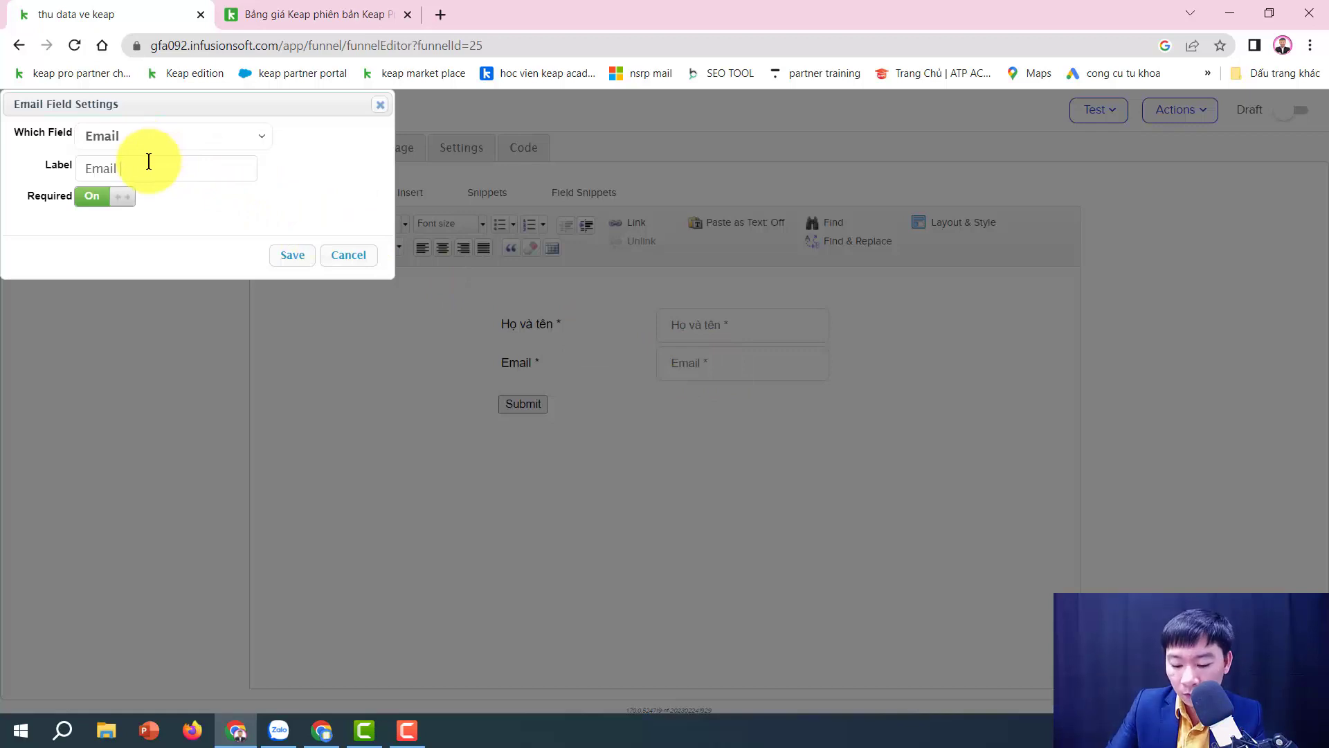
text(thường dun)
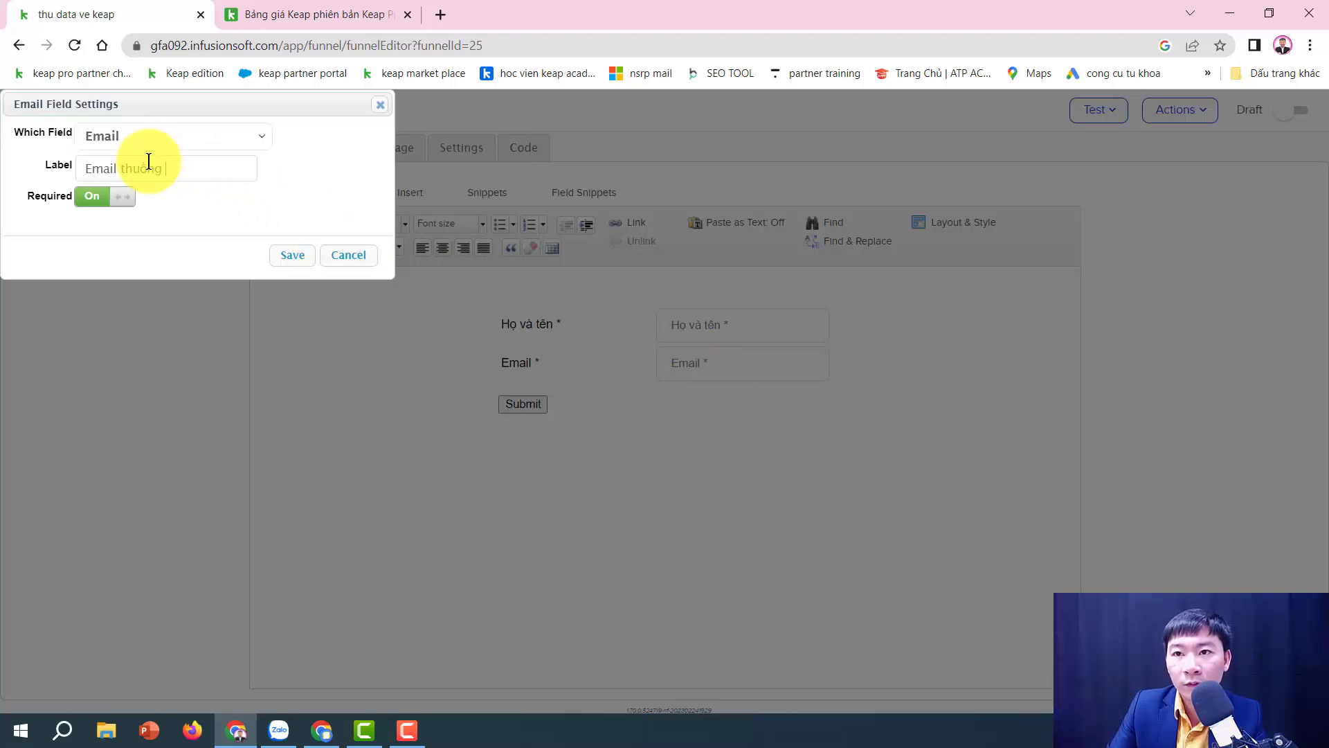
text(w)
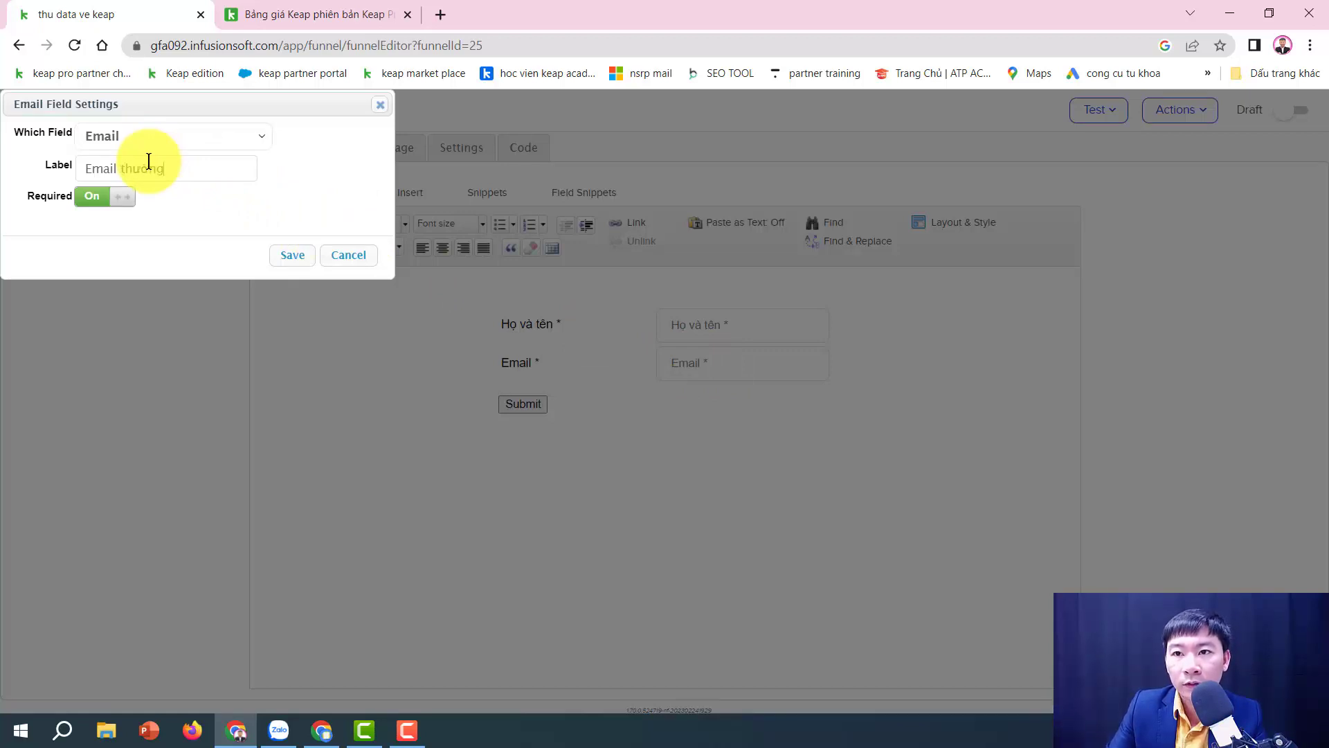
text(w)
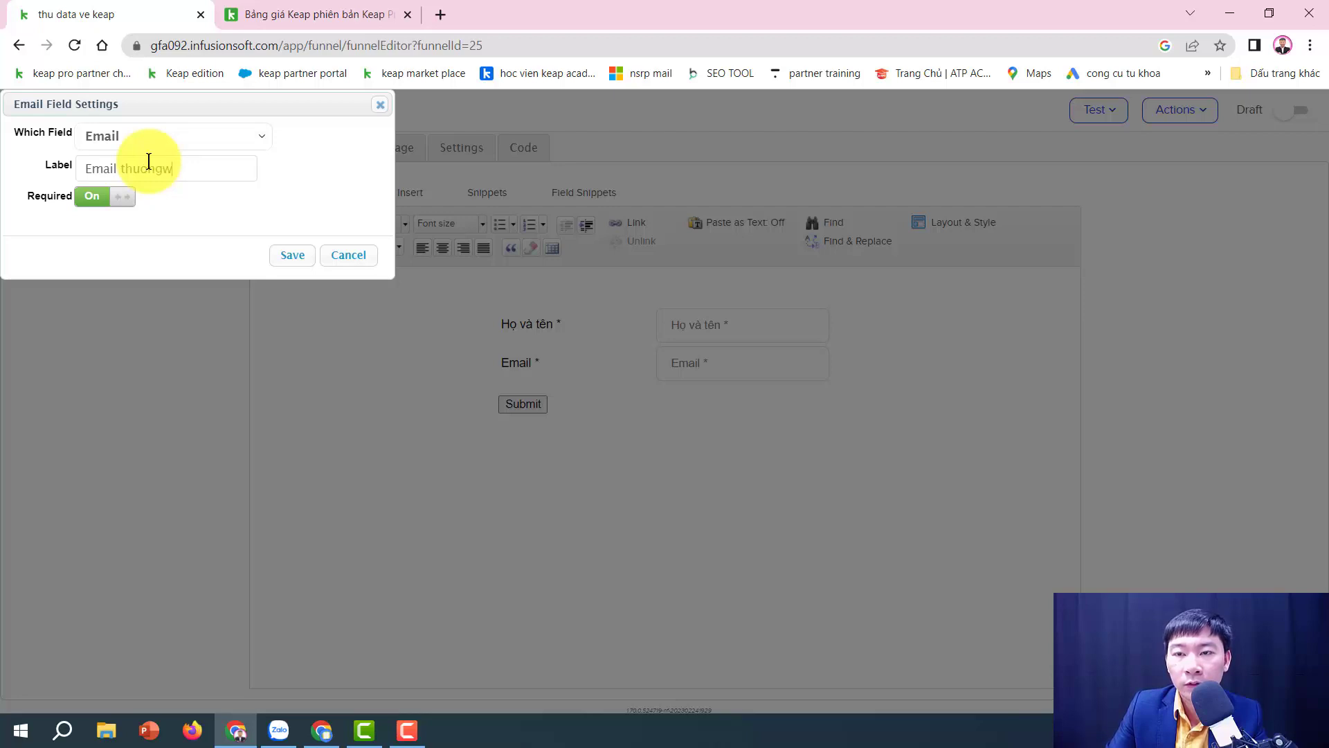
text(dùng)
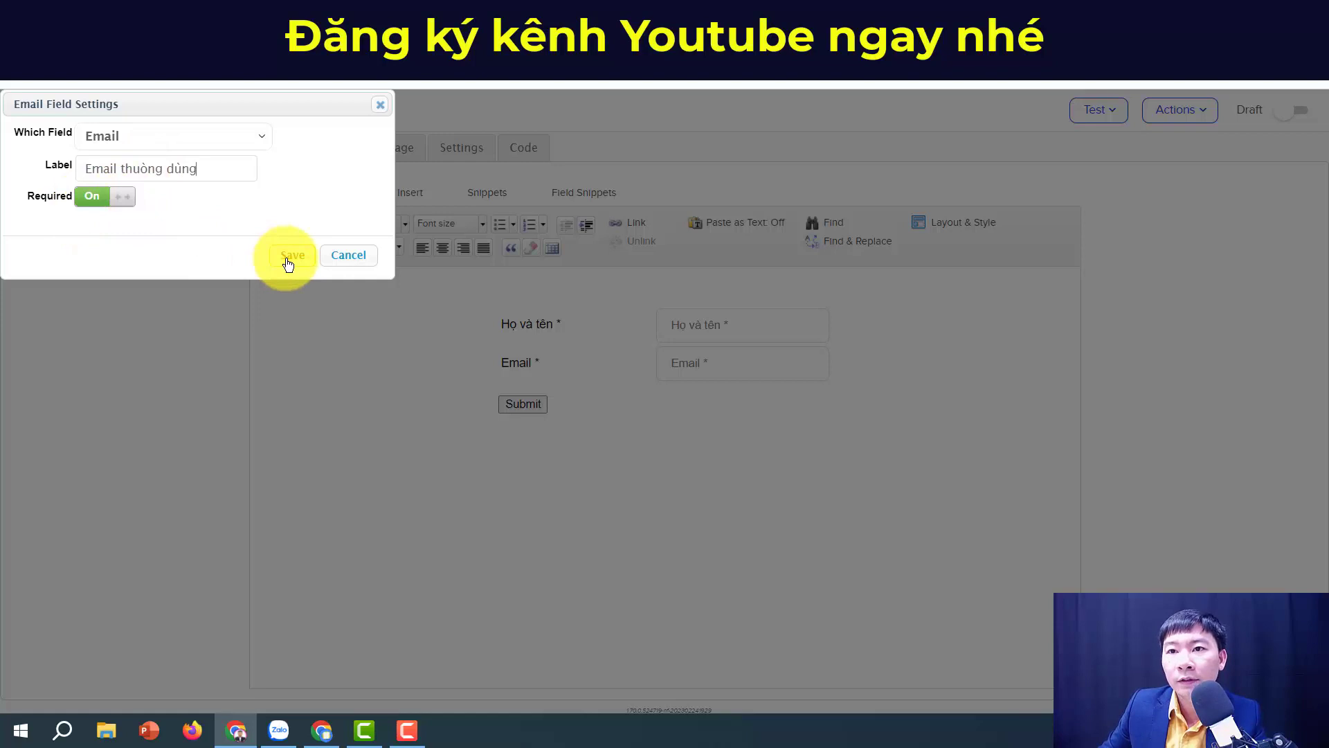
click(166, 169)
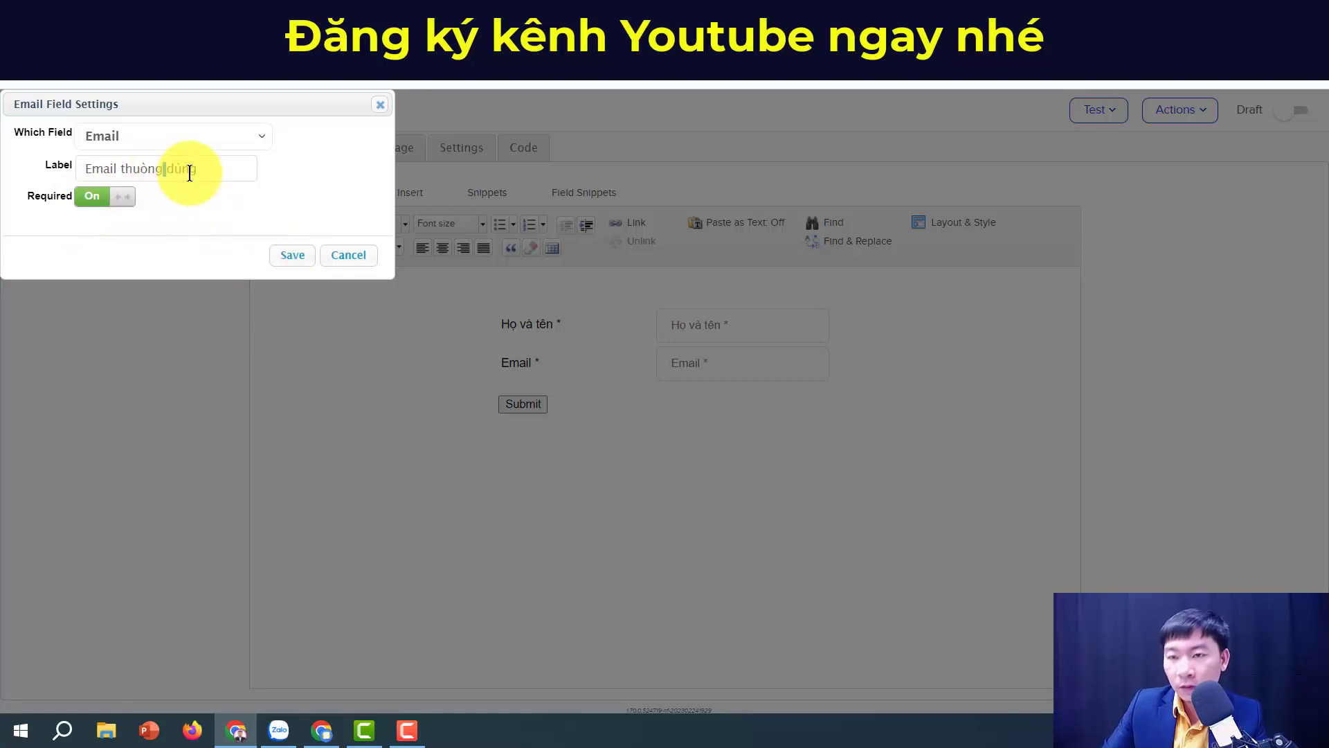
text(u)
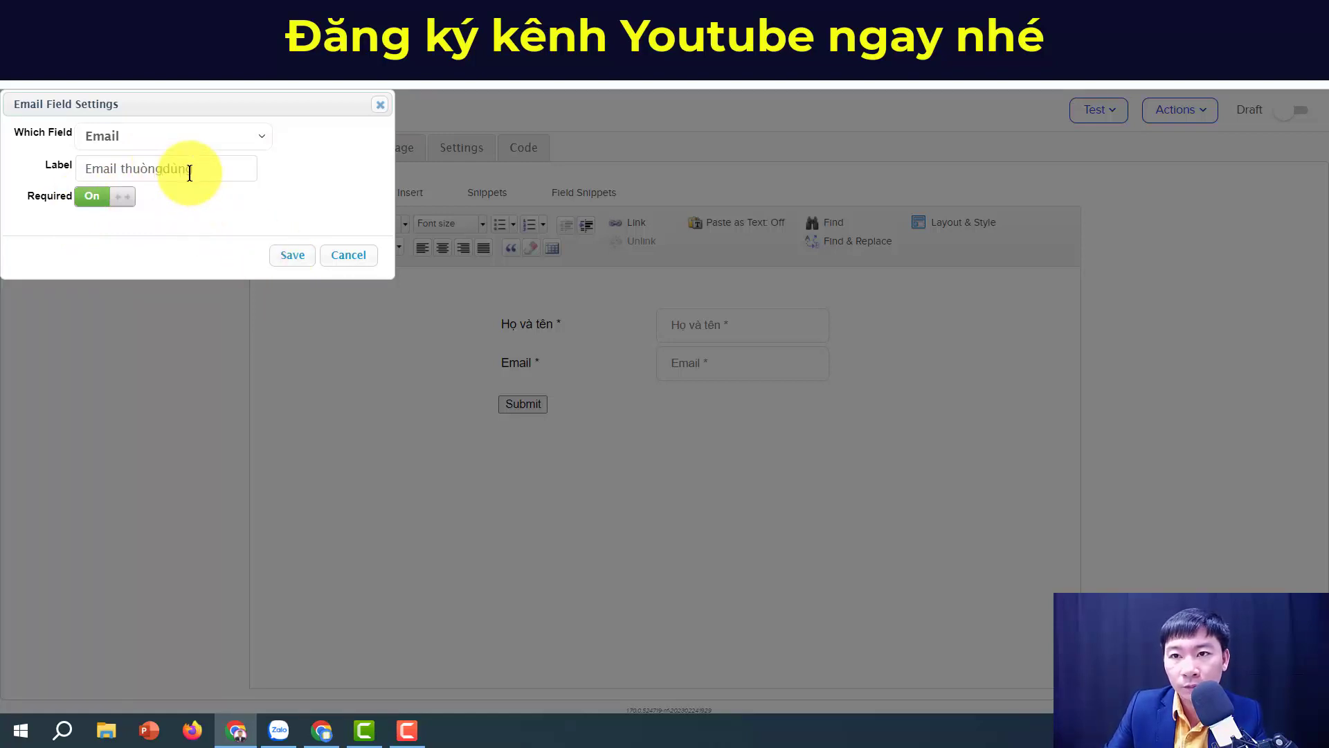
key(BackSpace)
key(BackSpace)
key(BackSpace)
key(BackSpace)
key(BackSpace)
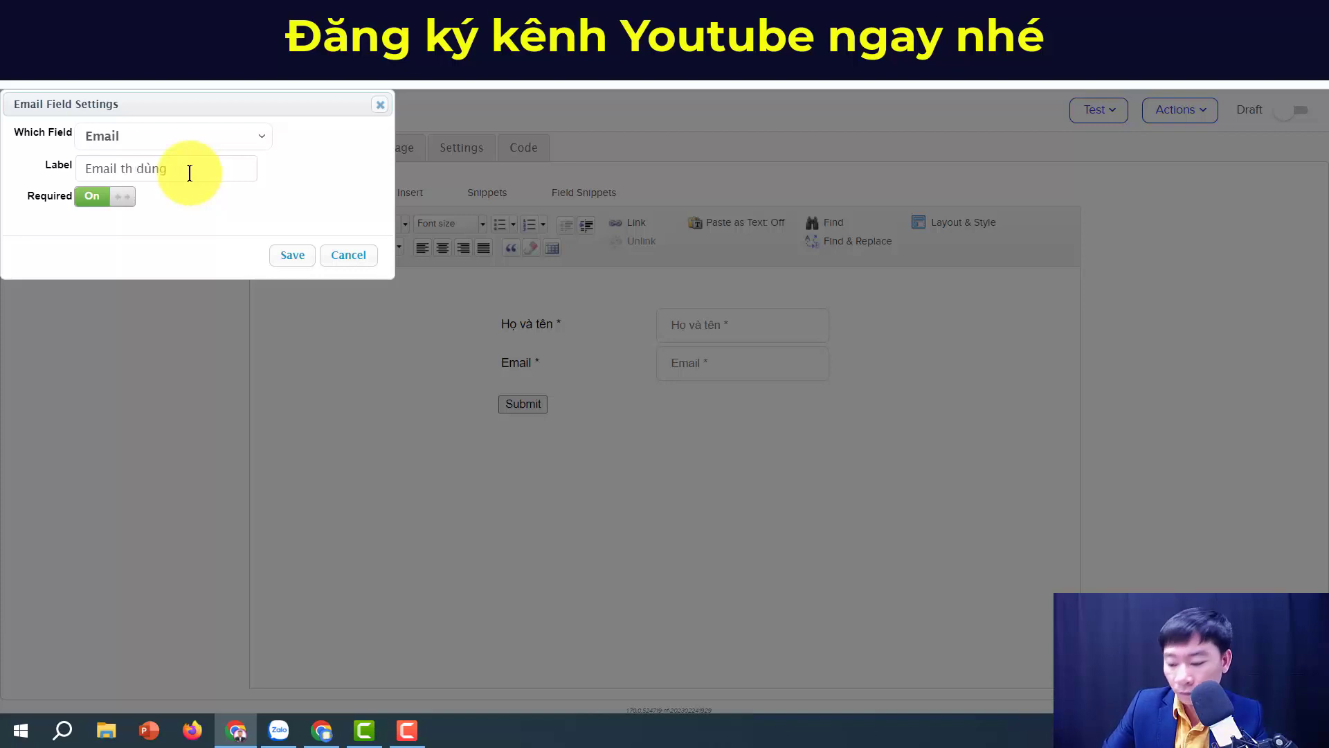
text(ương)
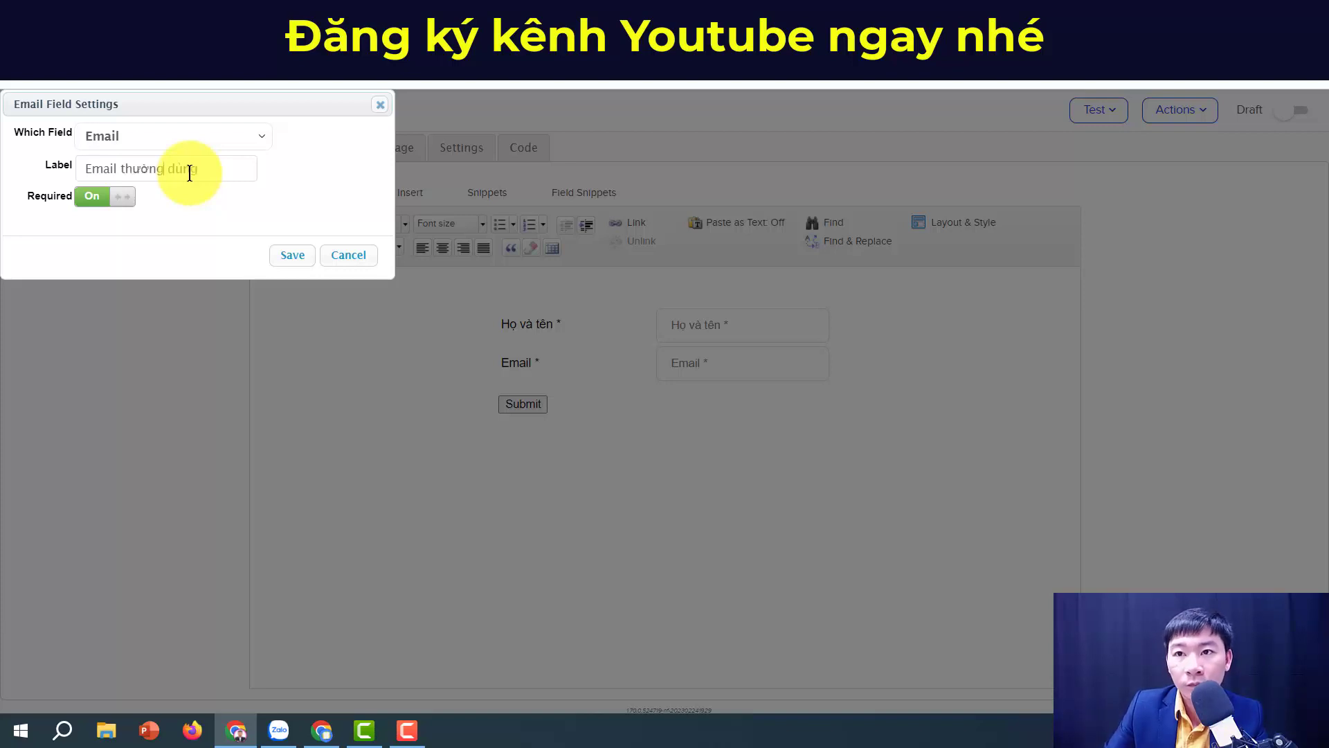
click(284, 256)
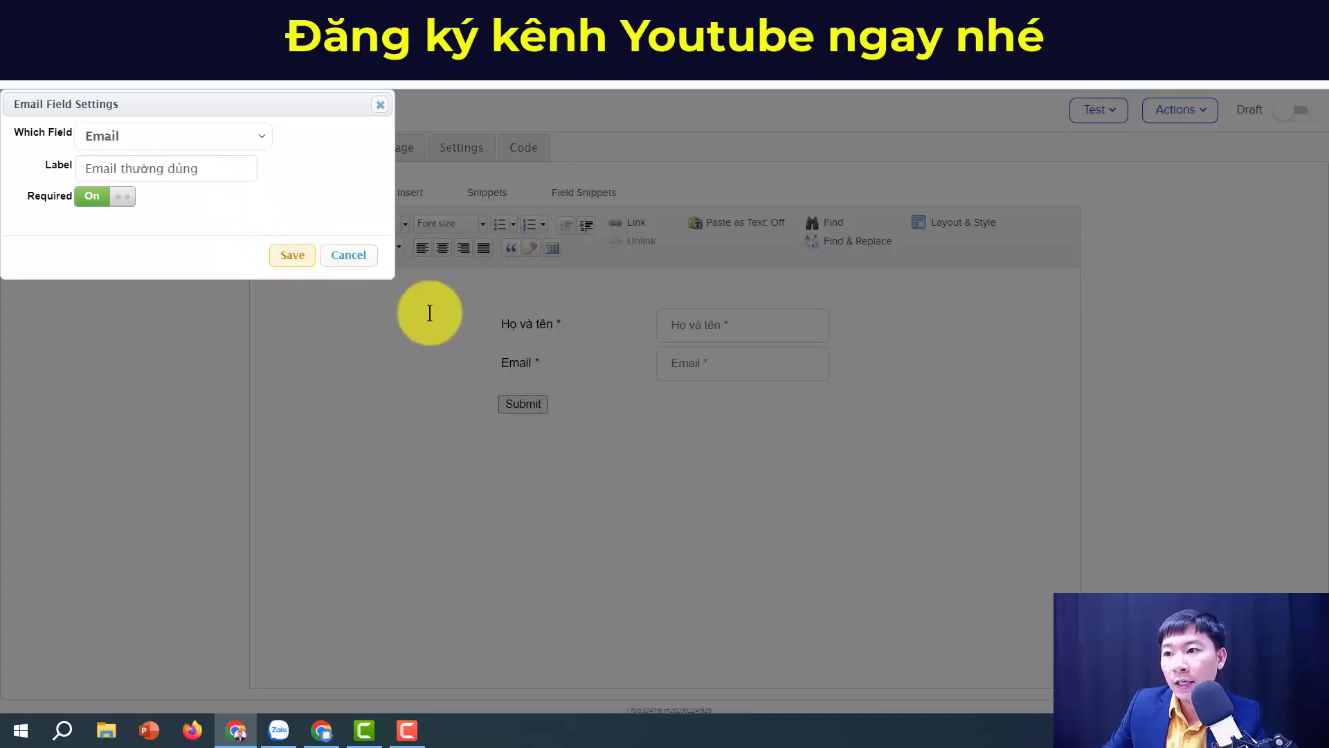
click(573, 398)
double_click(577, 406)
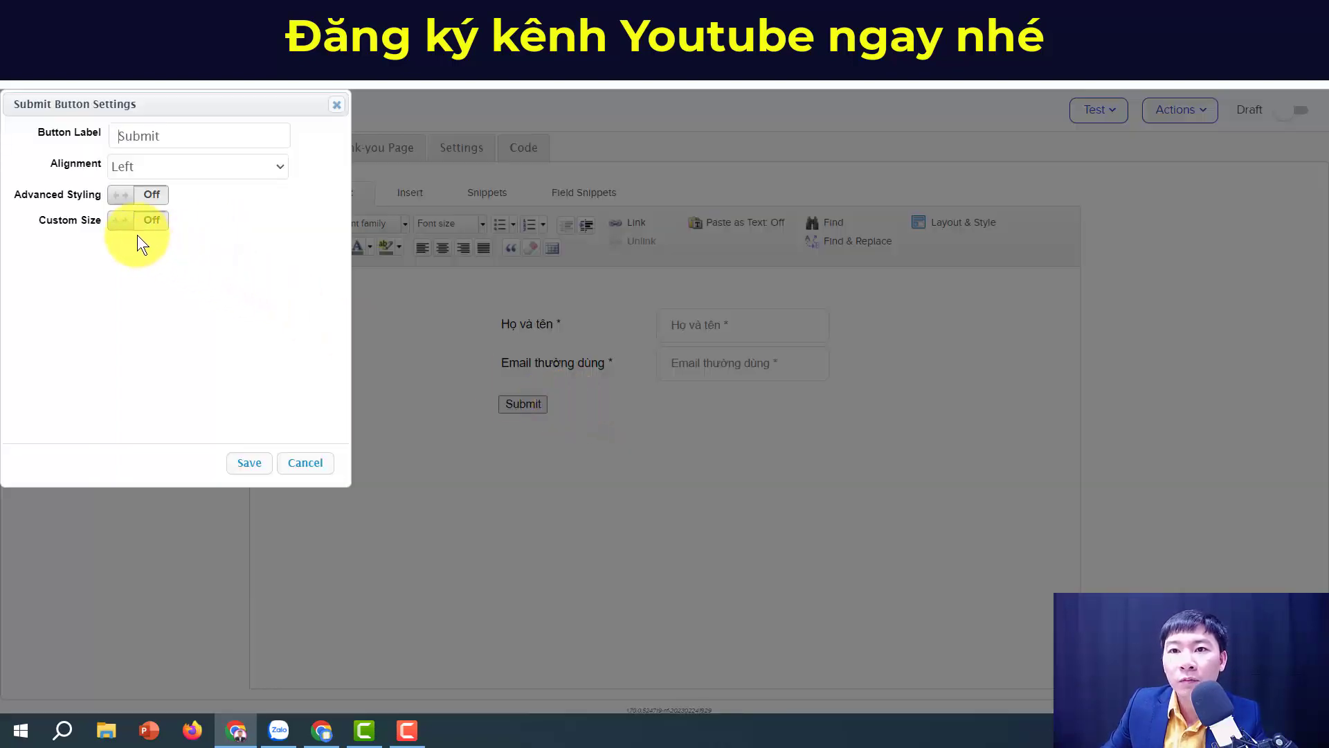
Step: Label the submit button 'Đăng ký ngay', centre it, and give it custom width 350
double_click(169, 133)
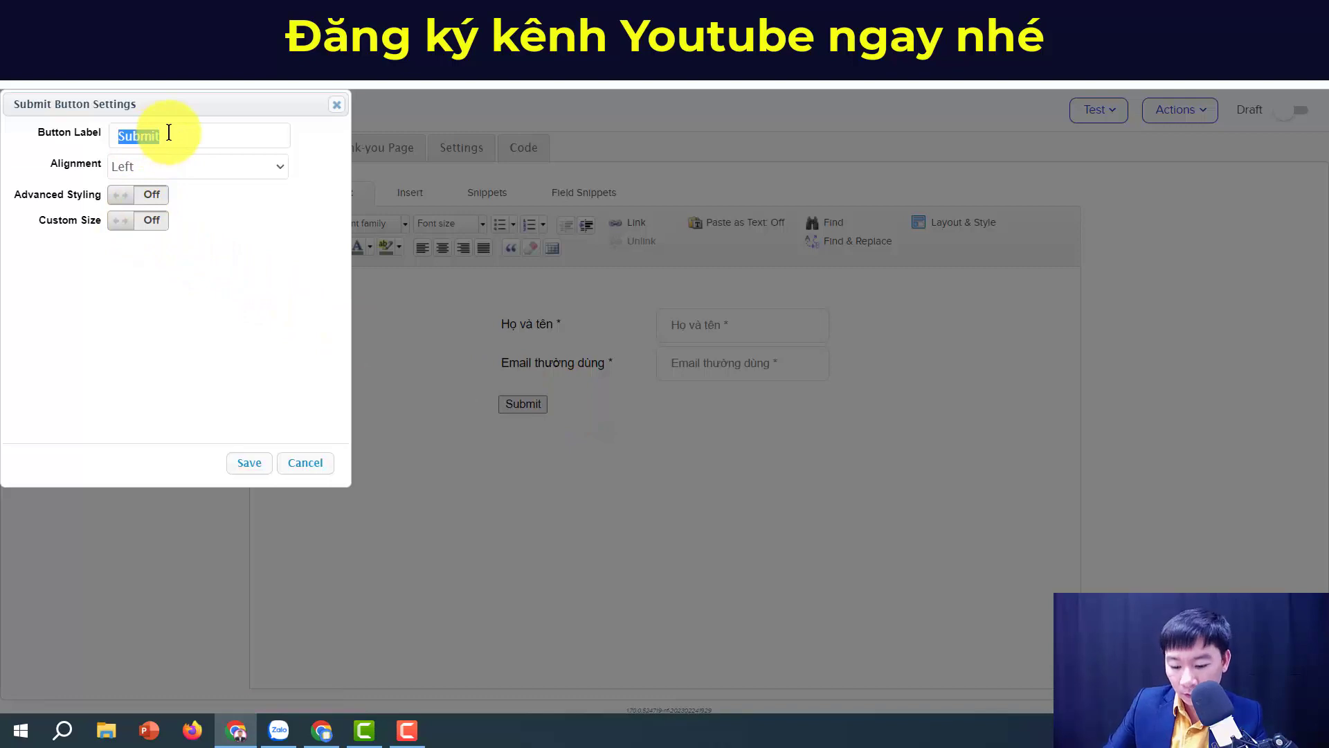
text(Đăng ký)
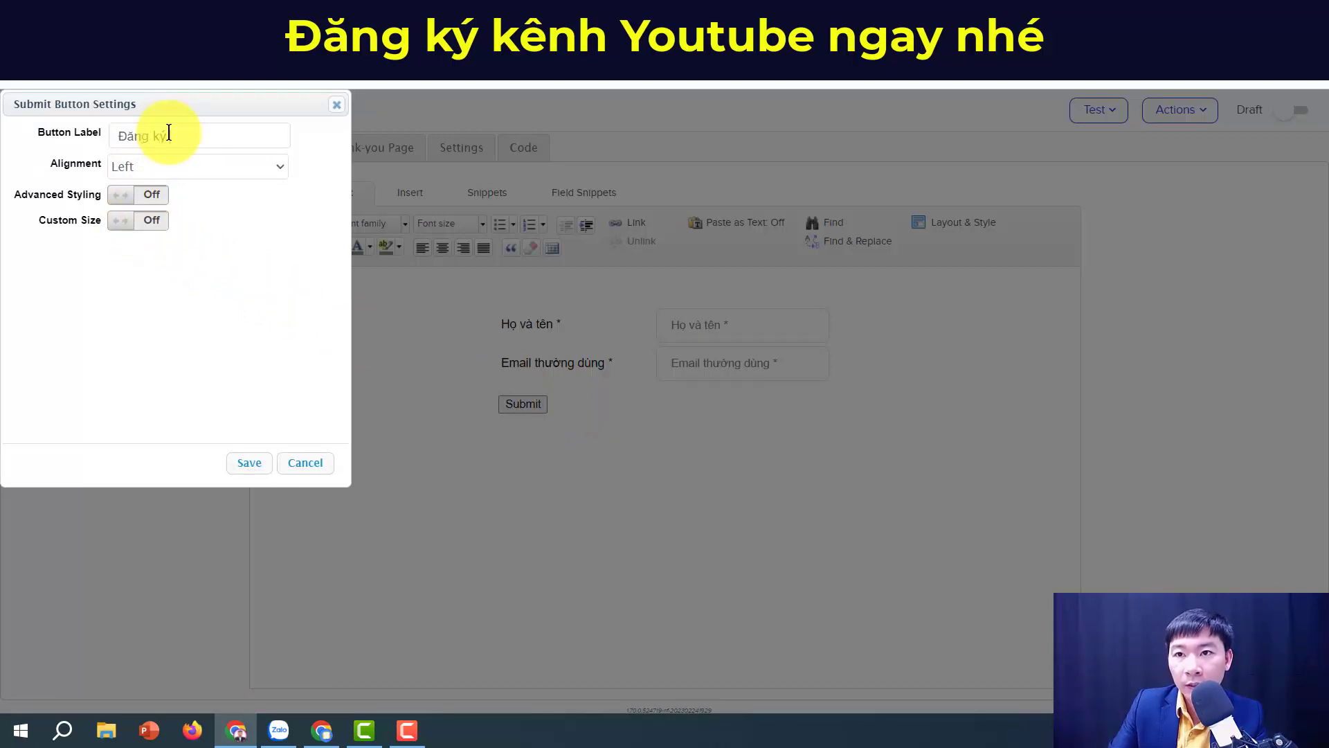
text( ngay)
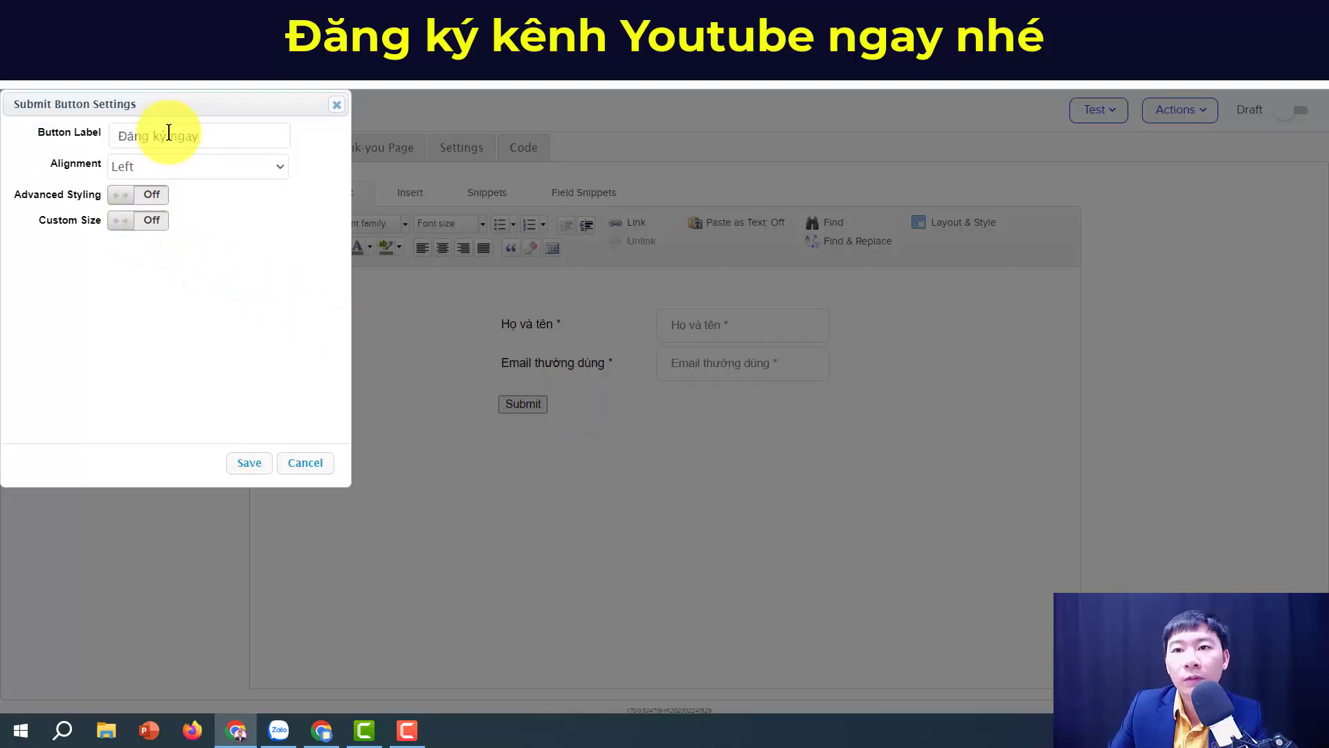
click(166, 166)
click(163, 203)
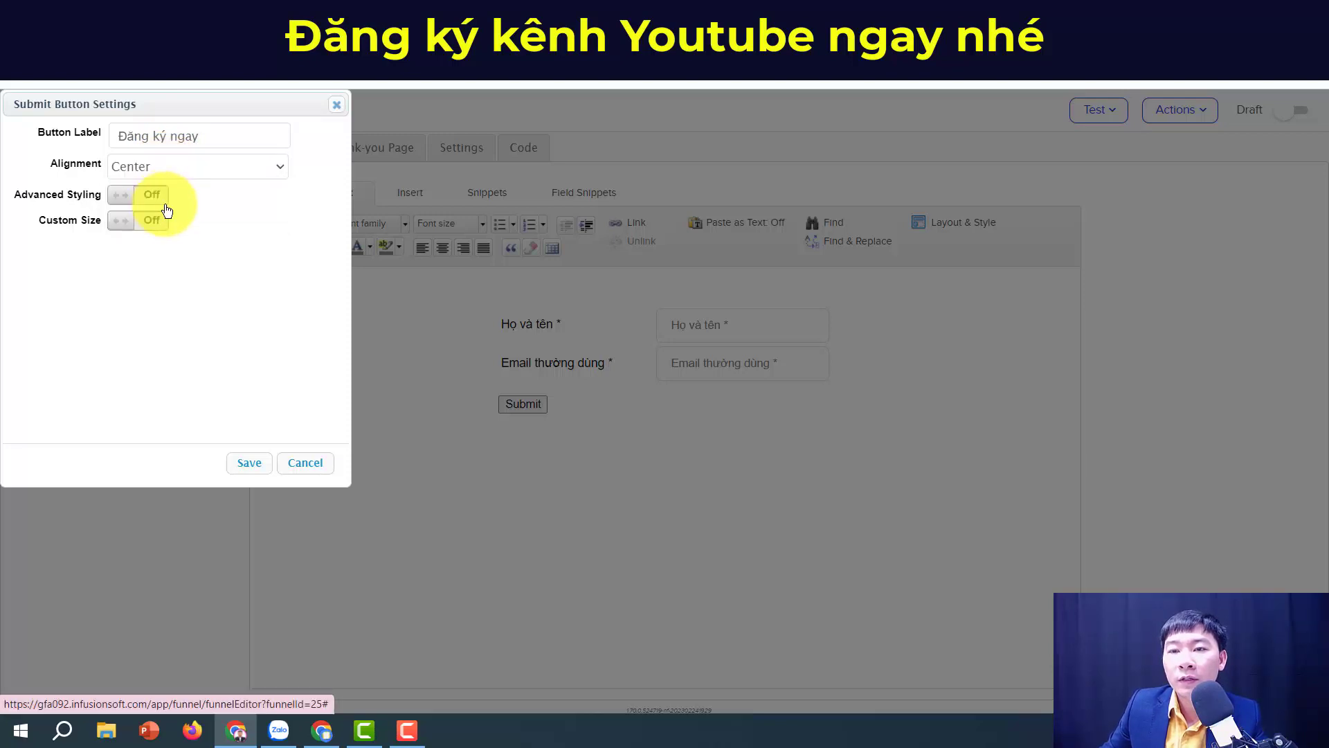
click(122, 223)
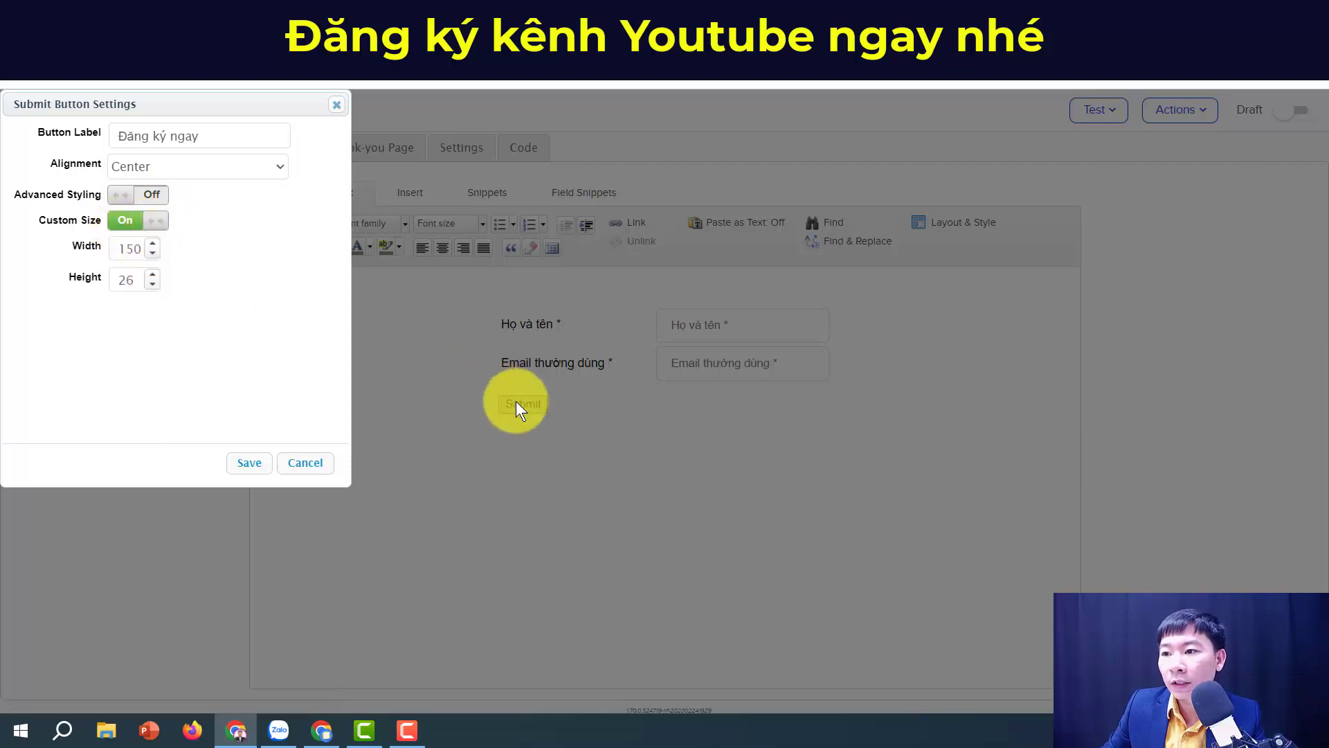
double_click(128, 251)
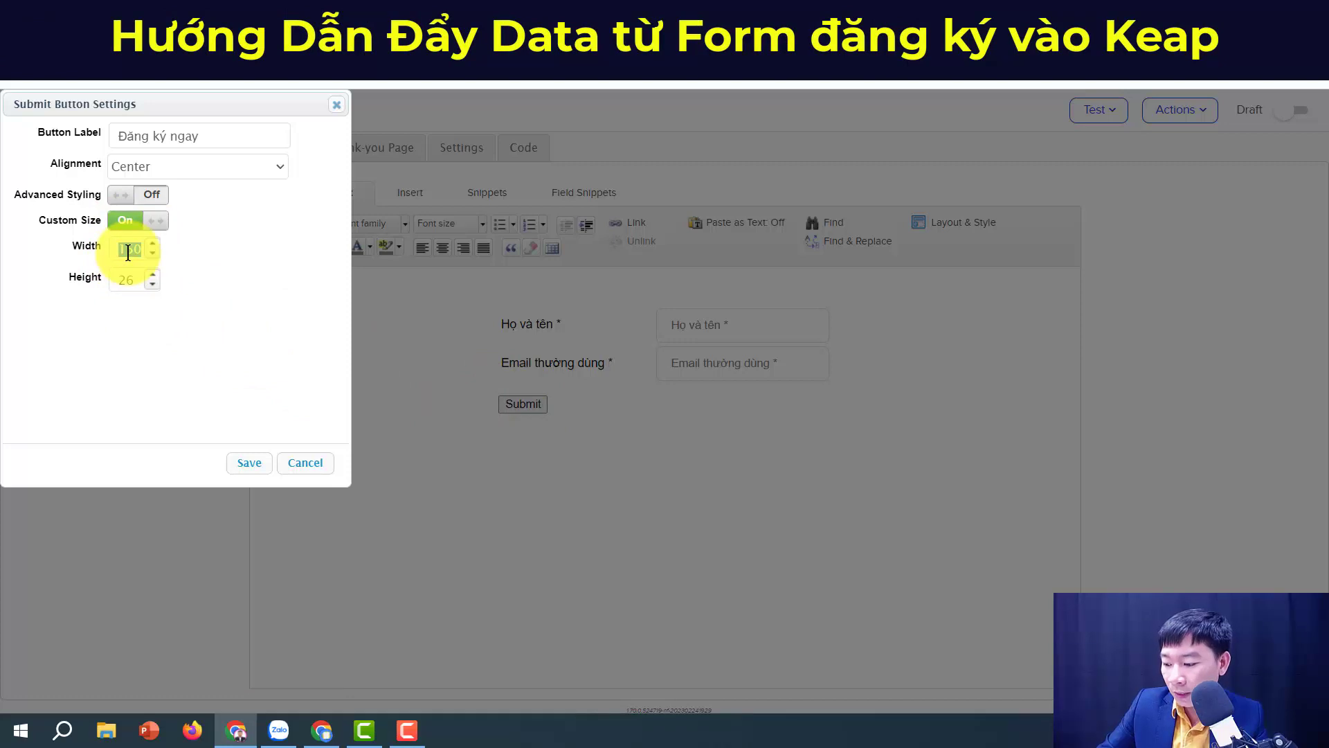
text(350)
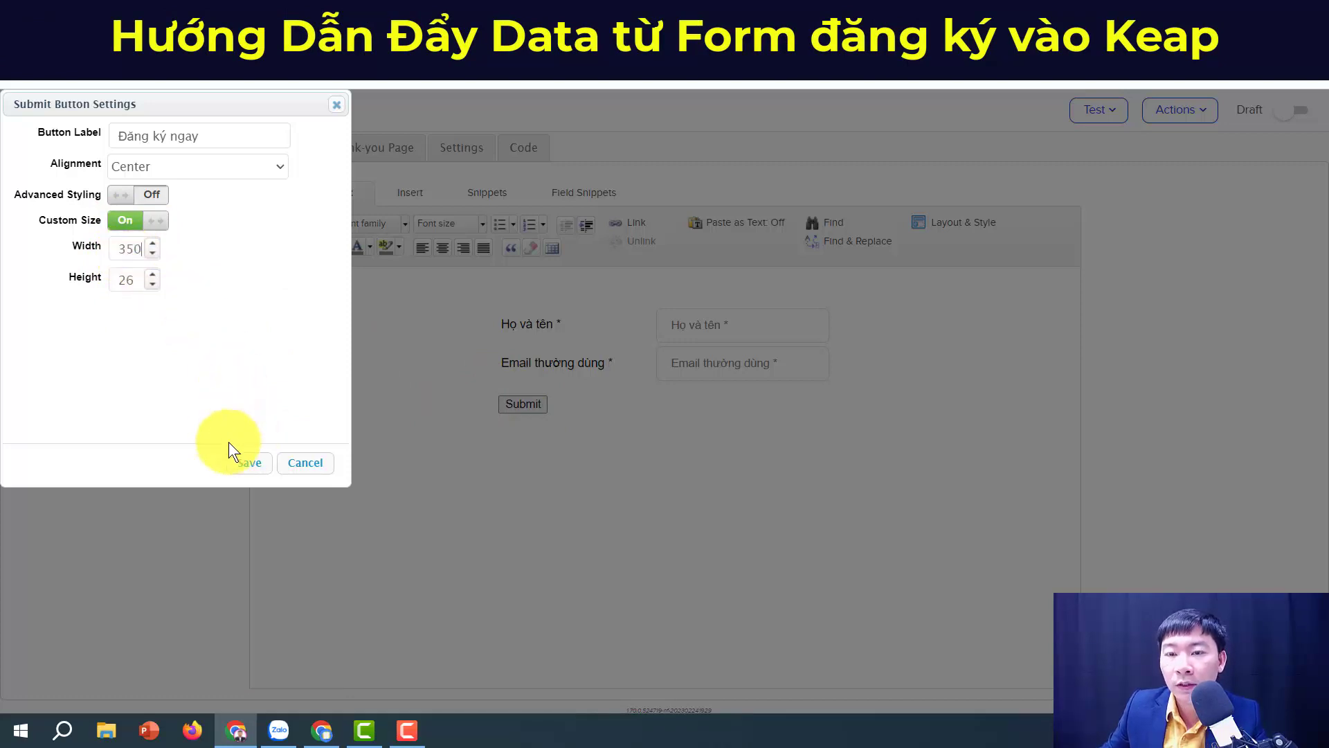
click(238, 463)
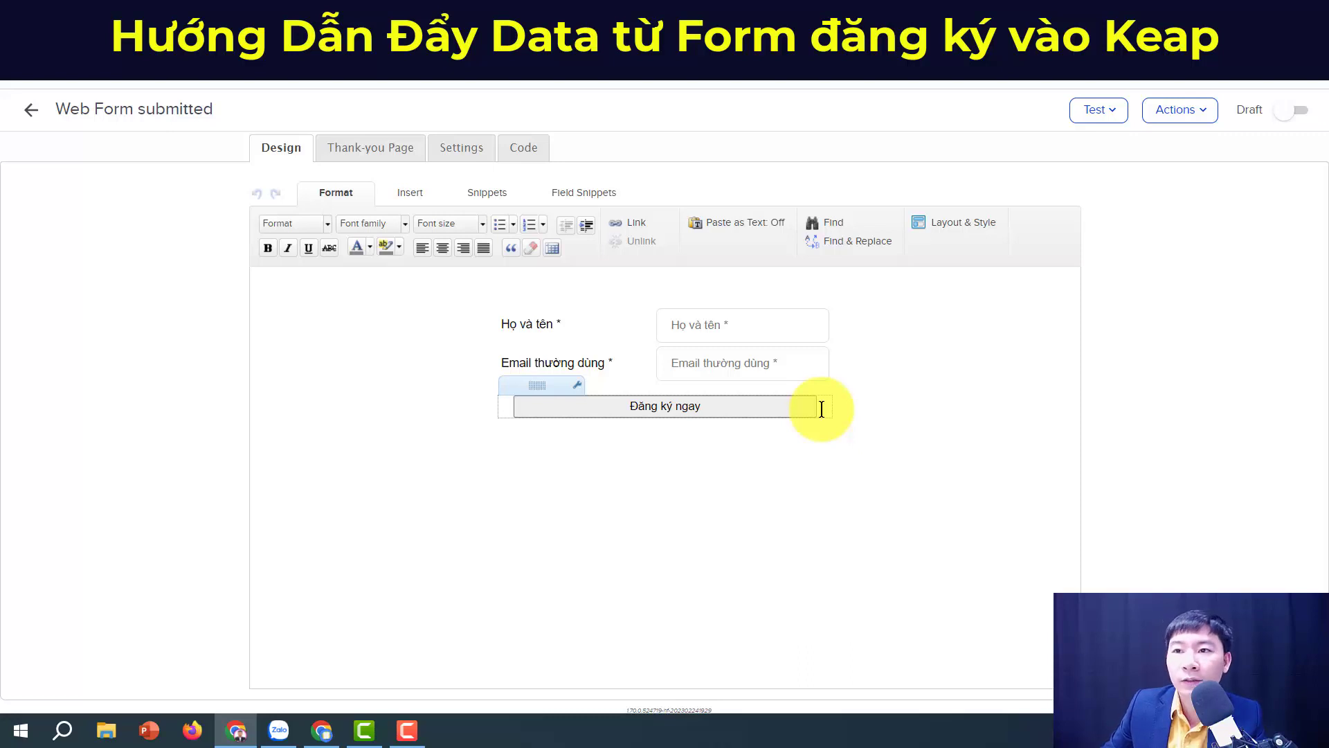
Step: Enable advanced styling on the button with font size 16 and green label text
double_click(787, 410)
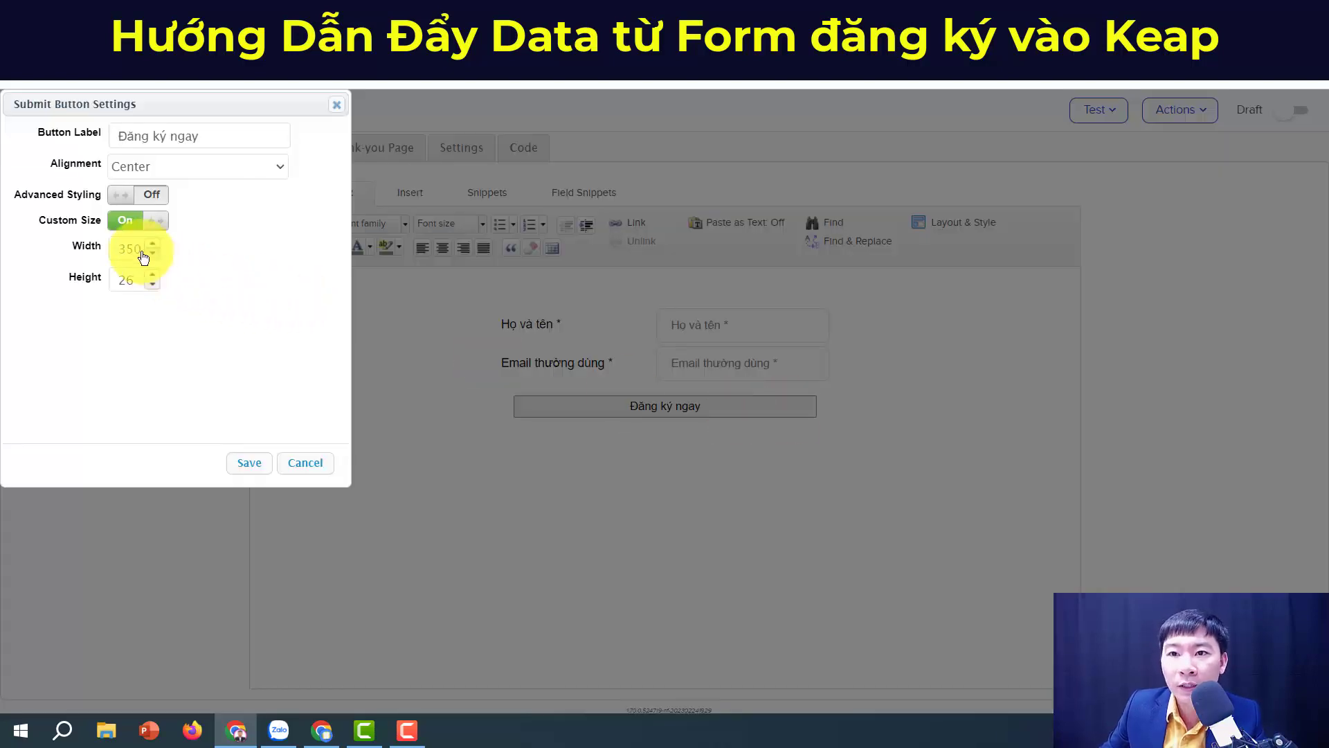
click(125, 197)
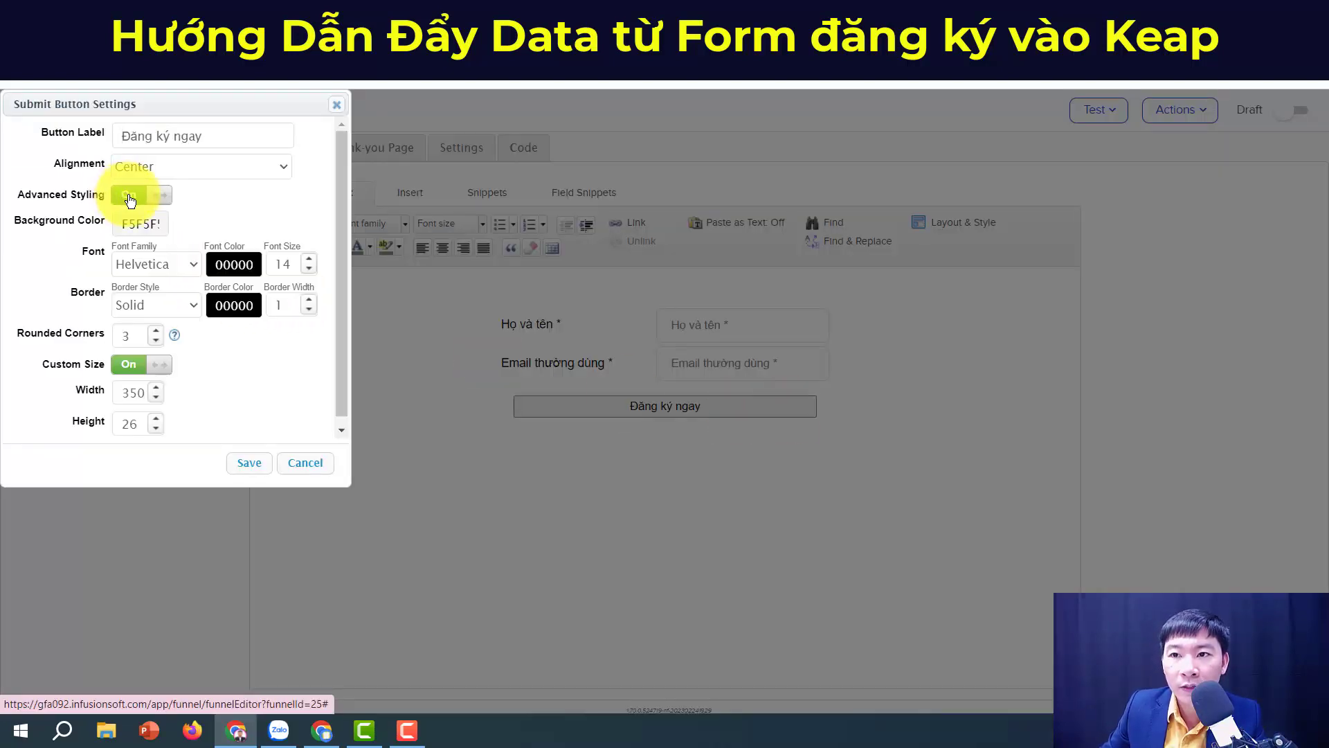
click(310, 263)
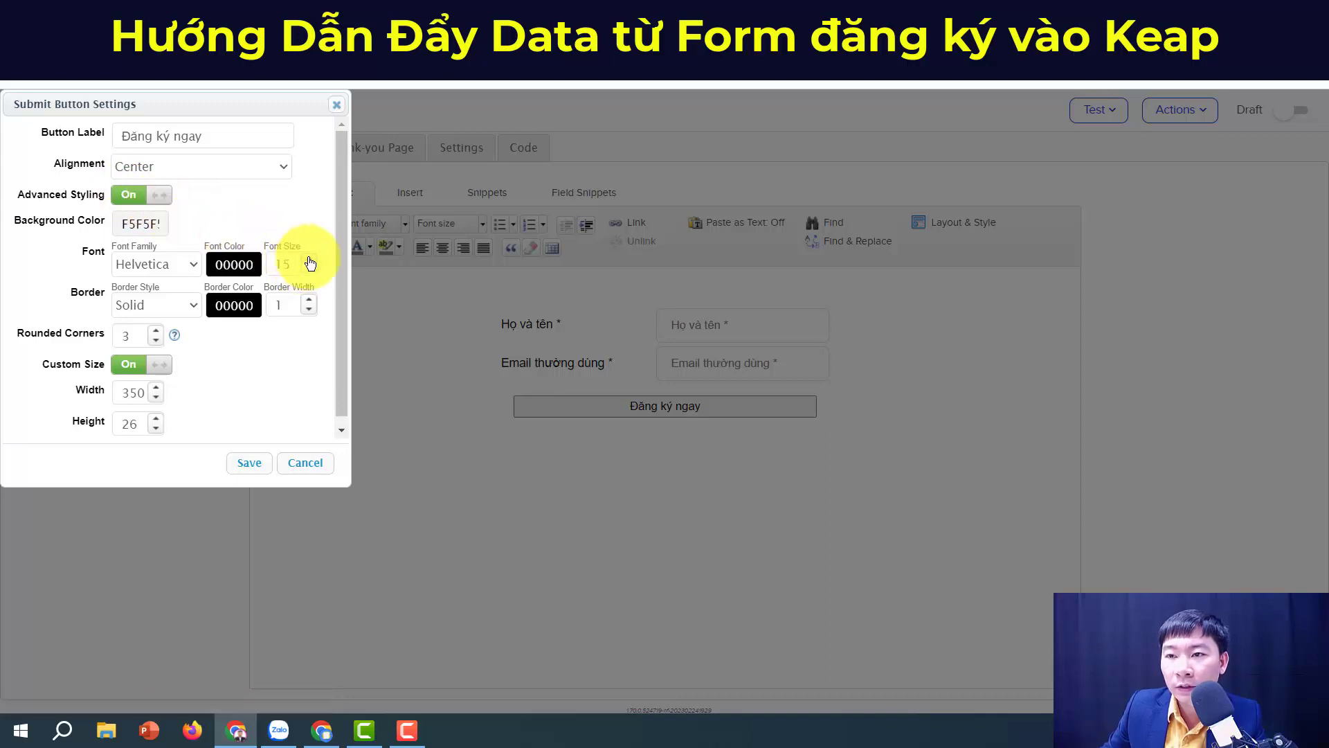
click(309, 260)
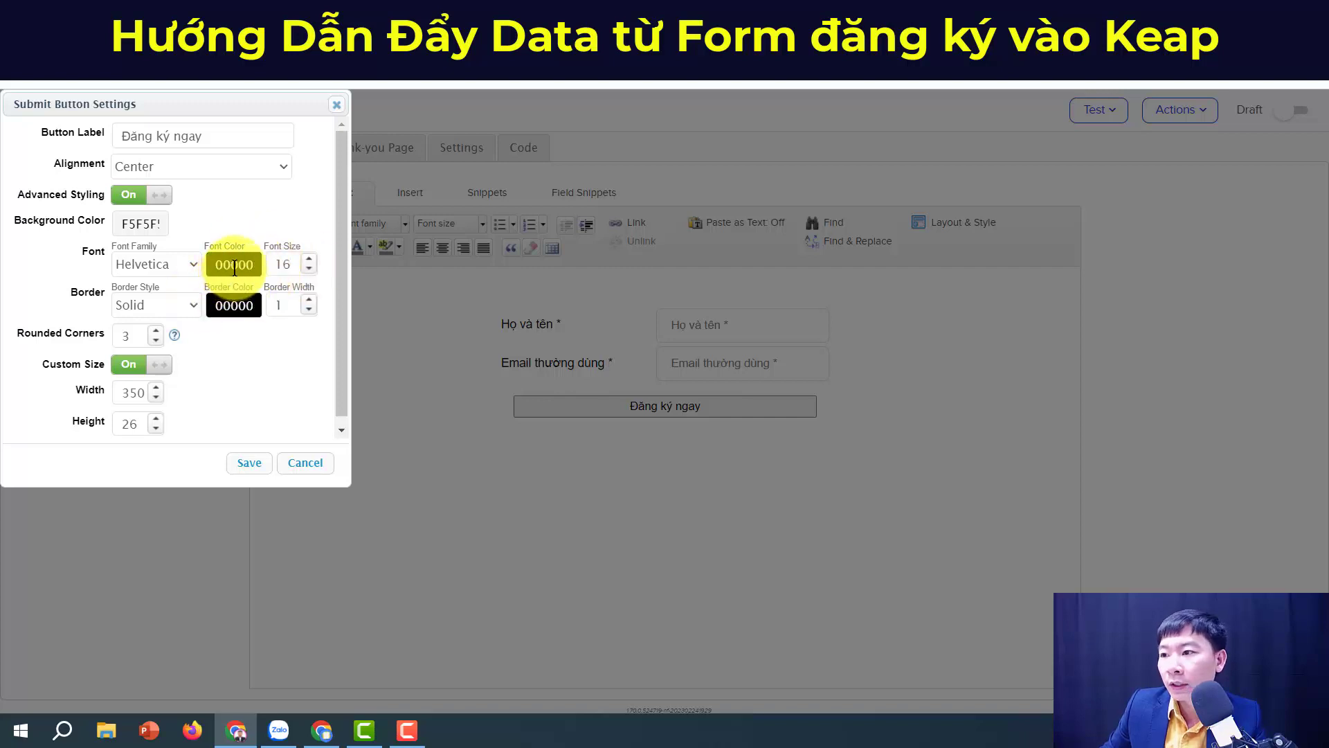
click(234, 265)
click(226, 285)
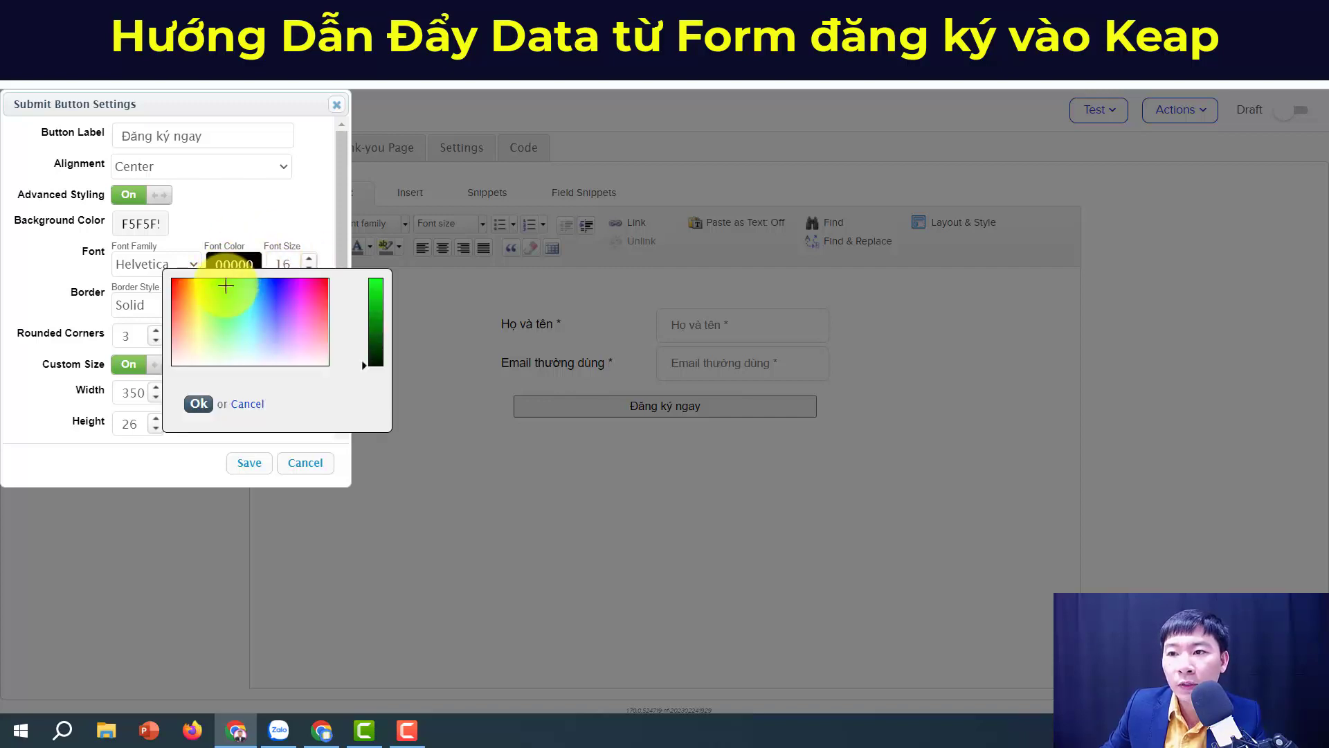
click(224, 281)
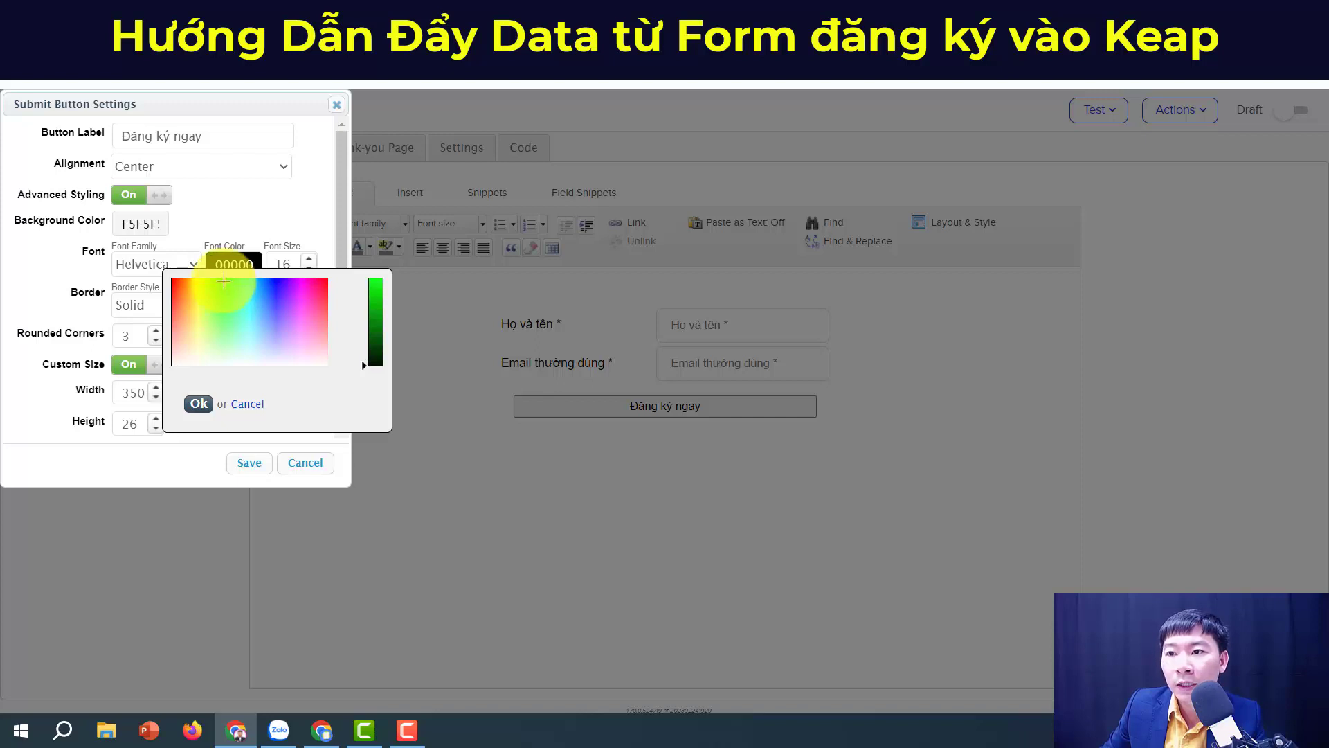
click(206, 410)
click(270, 461)
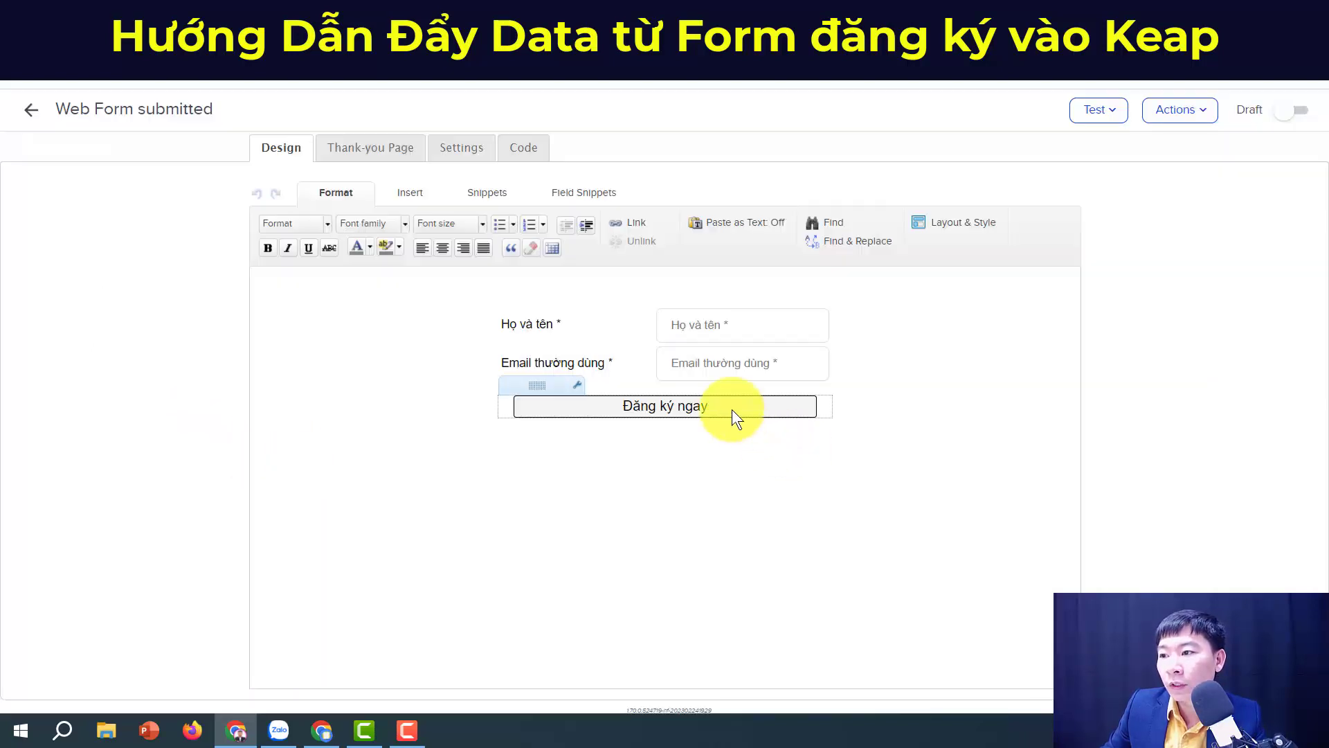
Step: Adjust the button's text colour to dark green 017605 and save
click(732, 409)
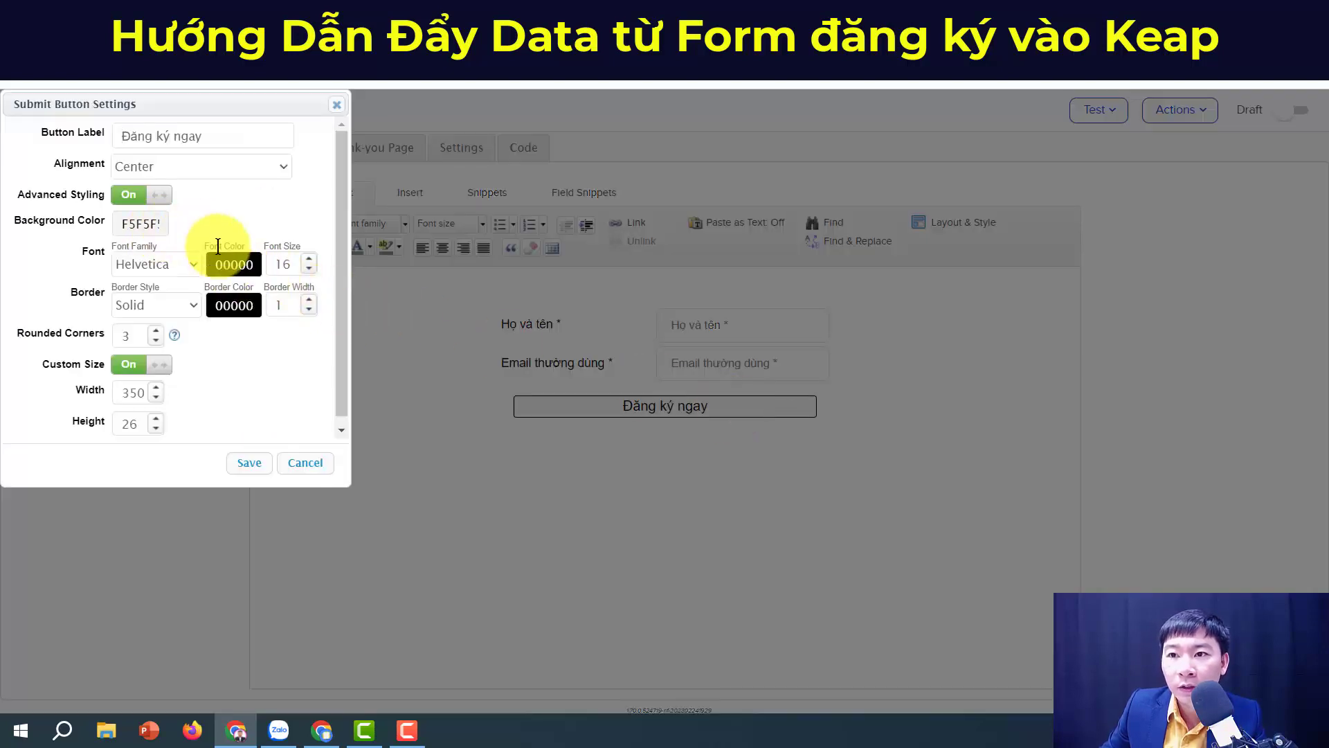
click(234, 262)
click(227, 280)
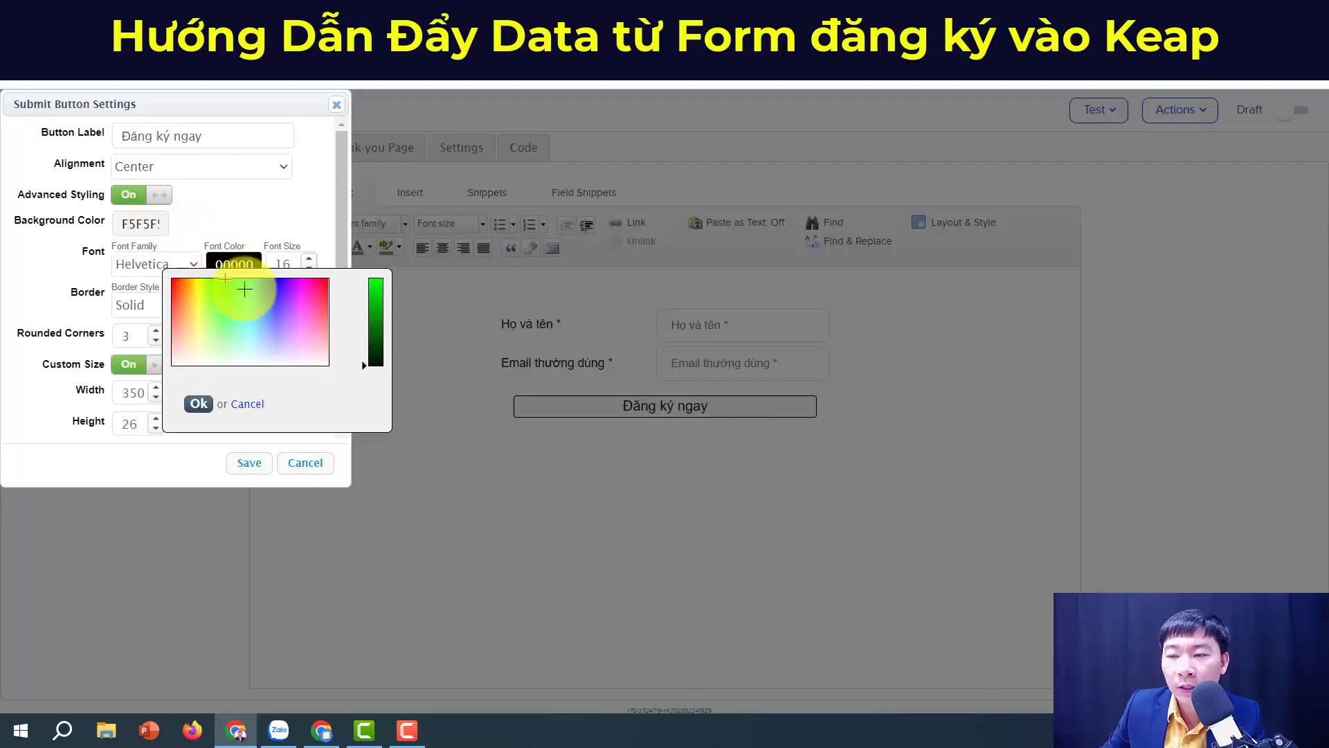
drag(378, 310, 379, 283)
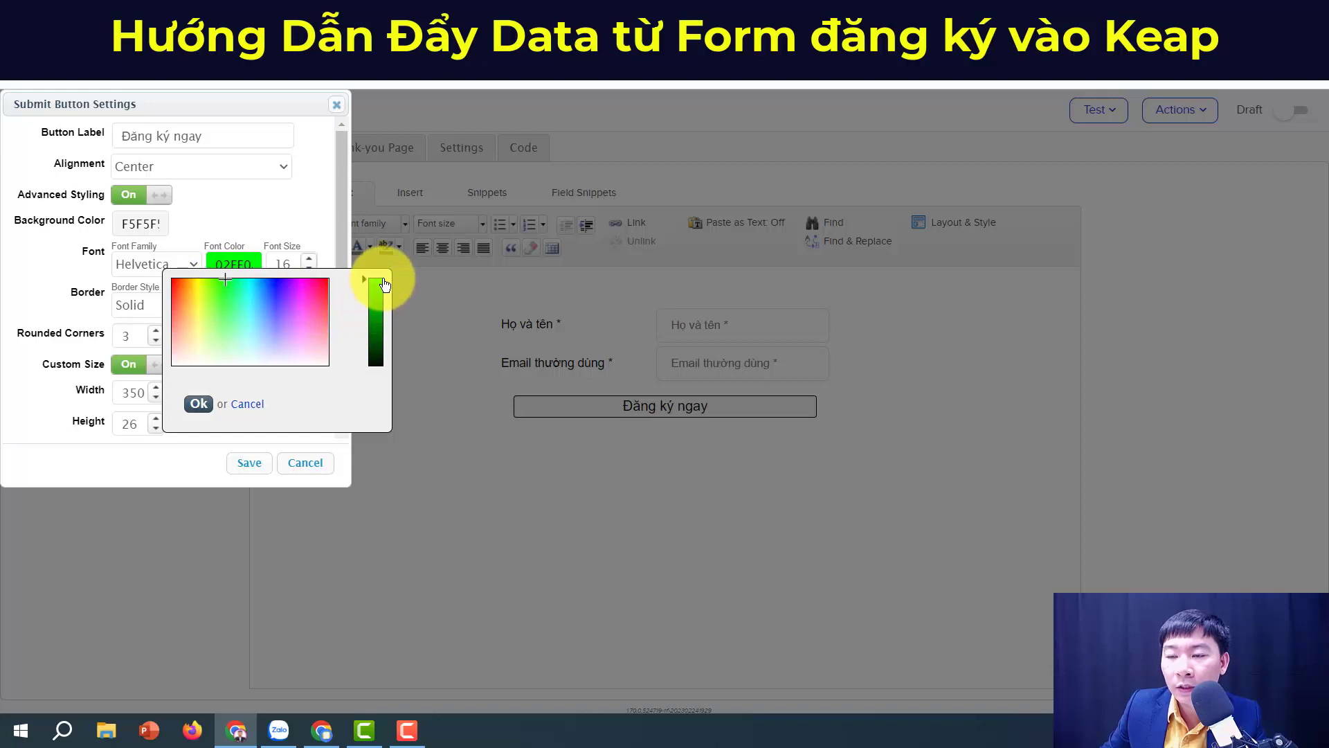
click(199, 404)
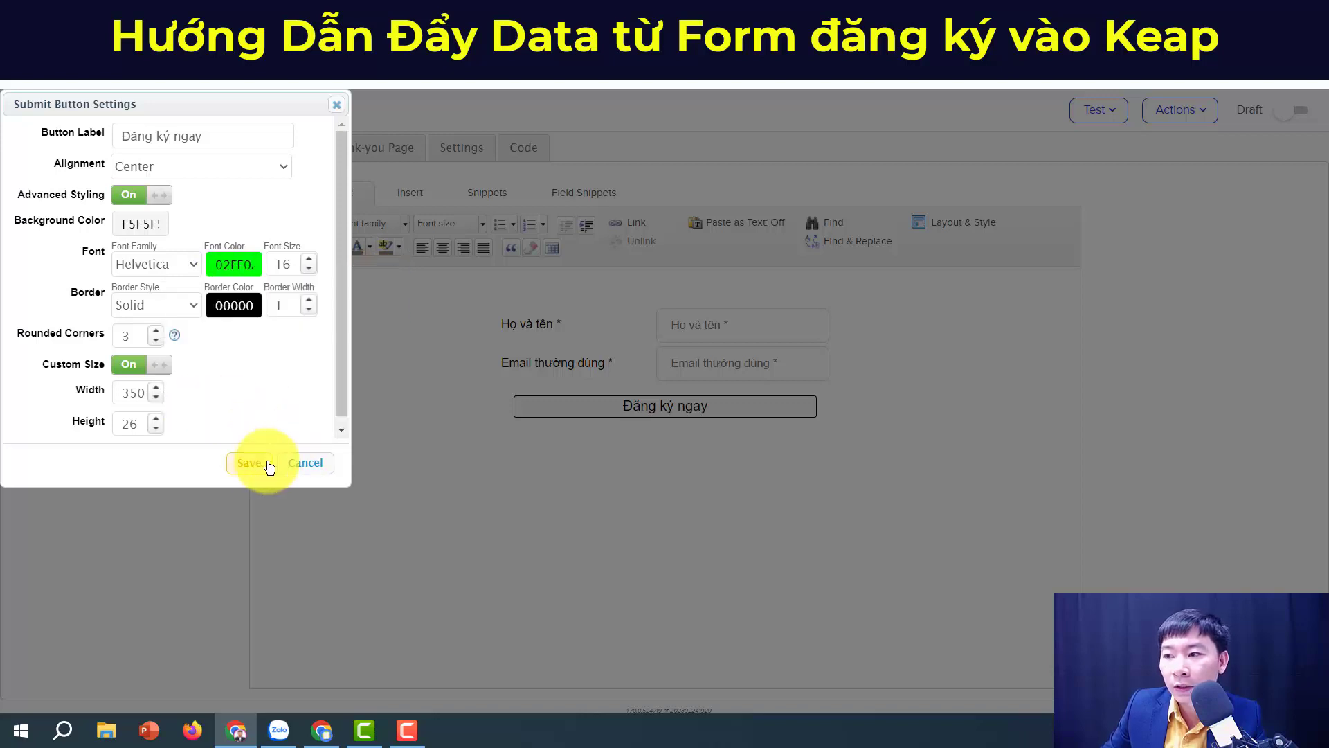
click(267, 461)
double_click(655, 416)
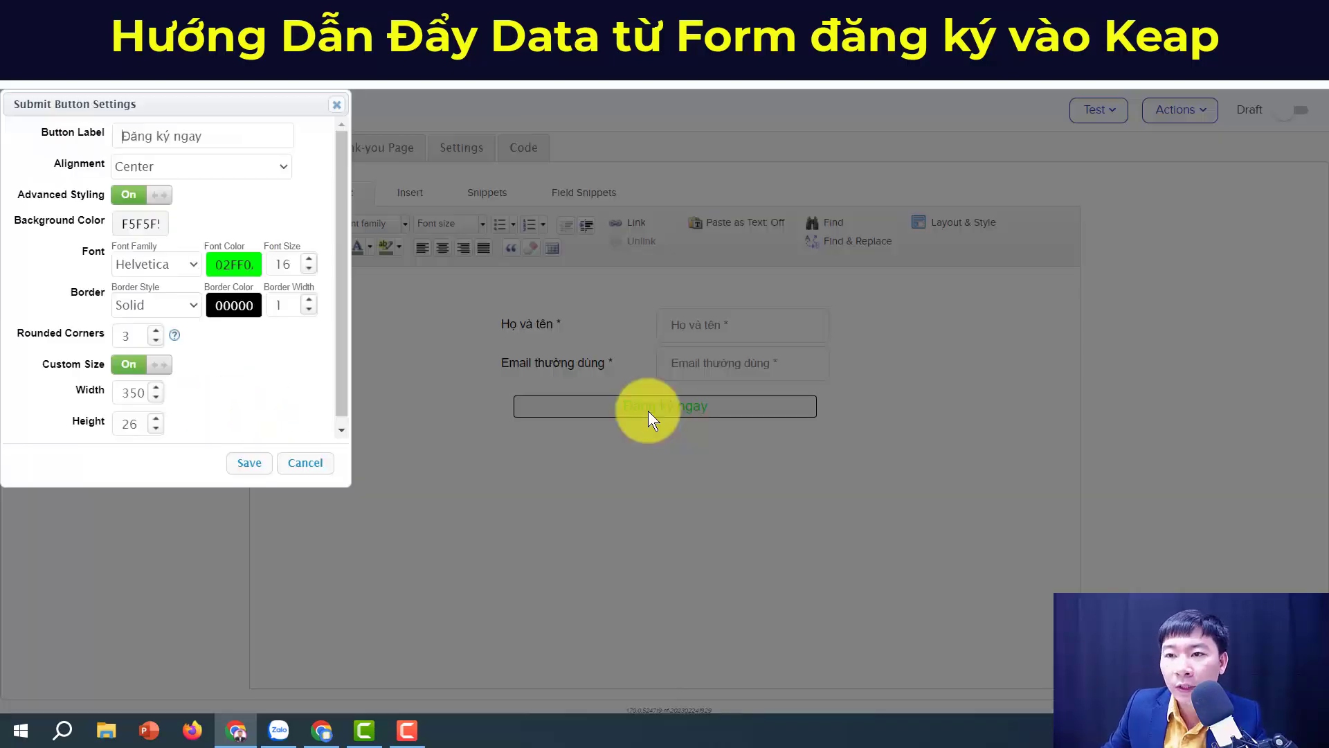
click(234, 264)
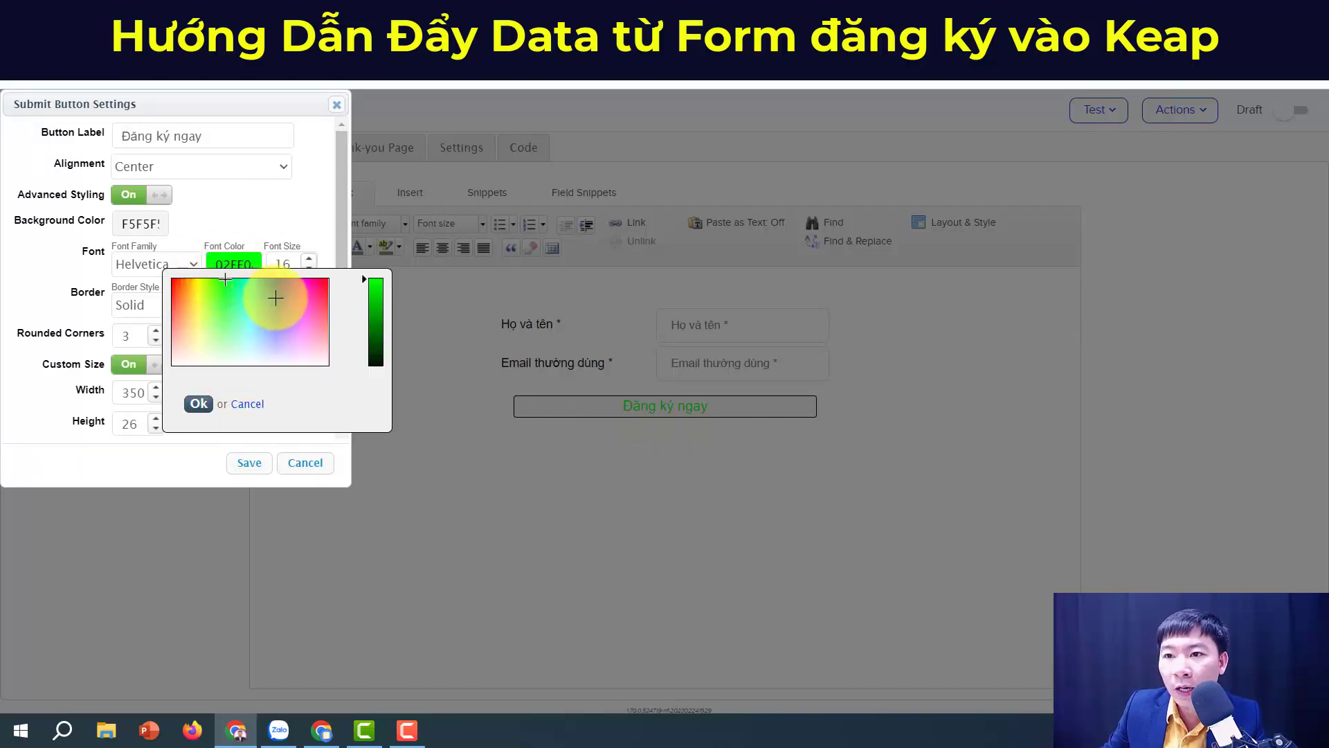
click(375, 327)
drag(375, 327, 377, 331)
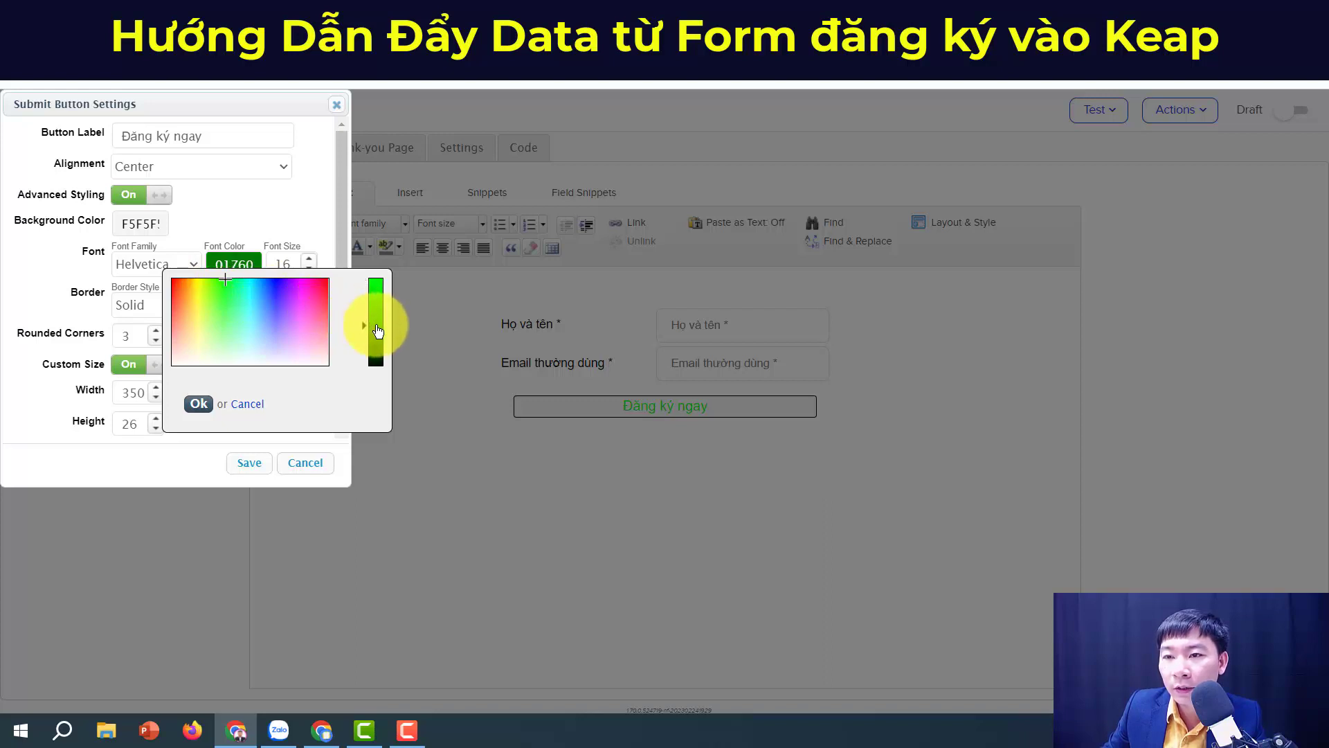
click(198, 403)
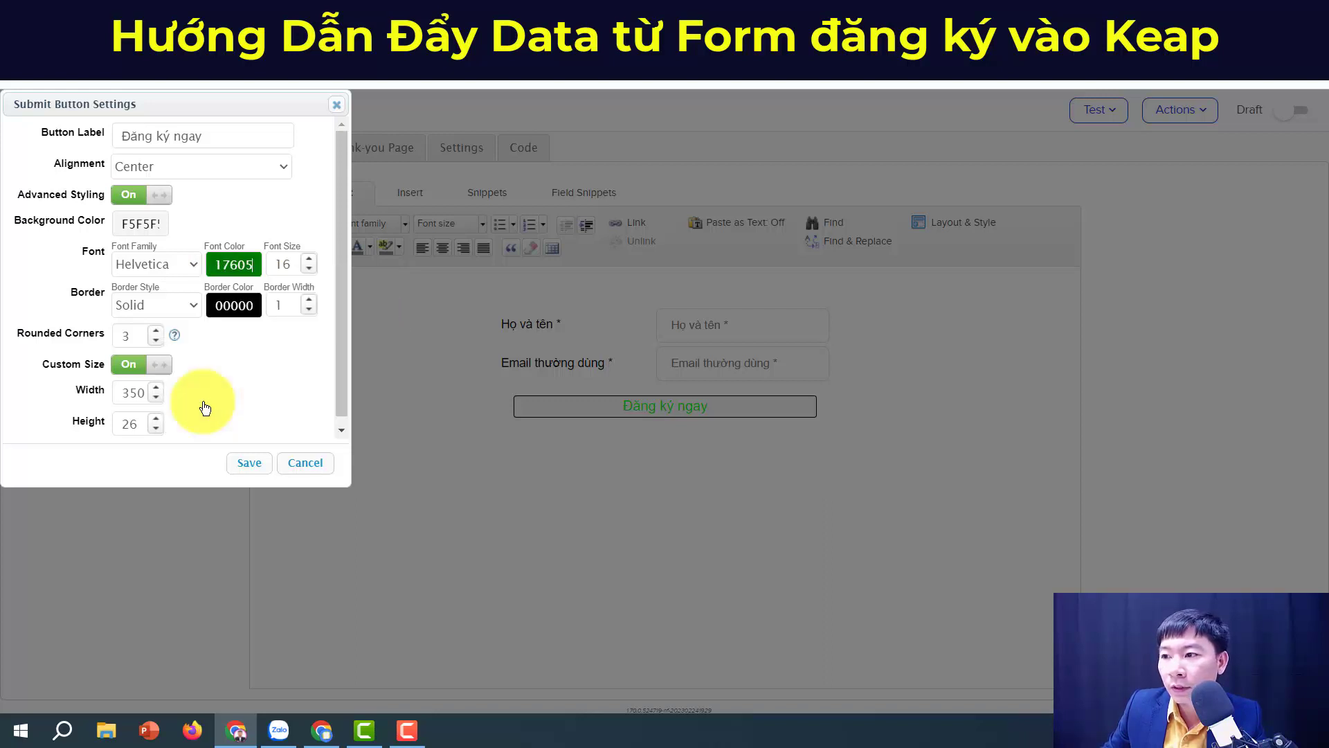
click(250, 463)
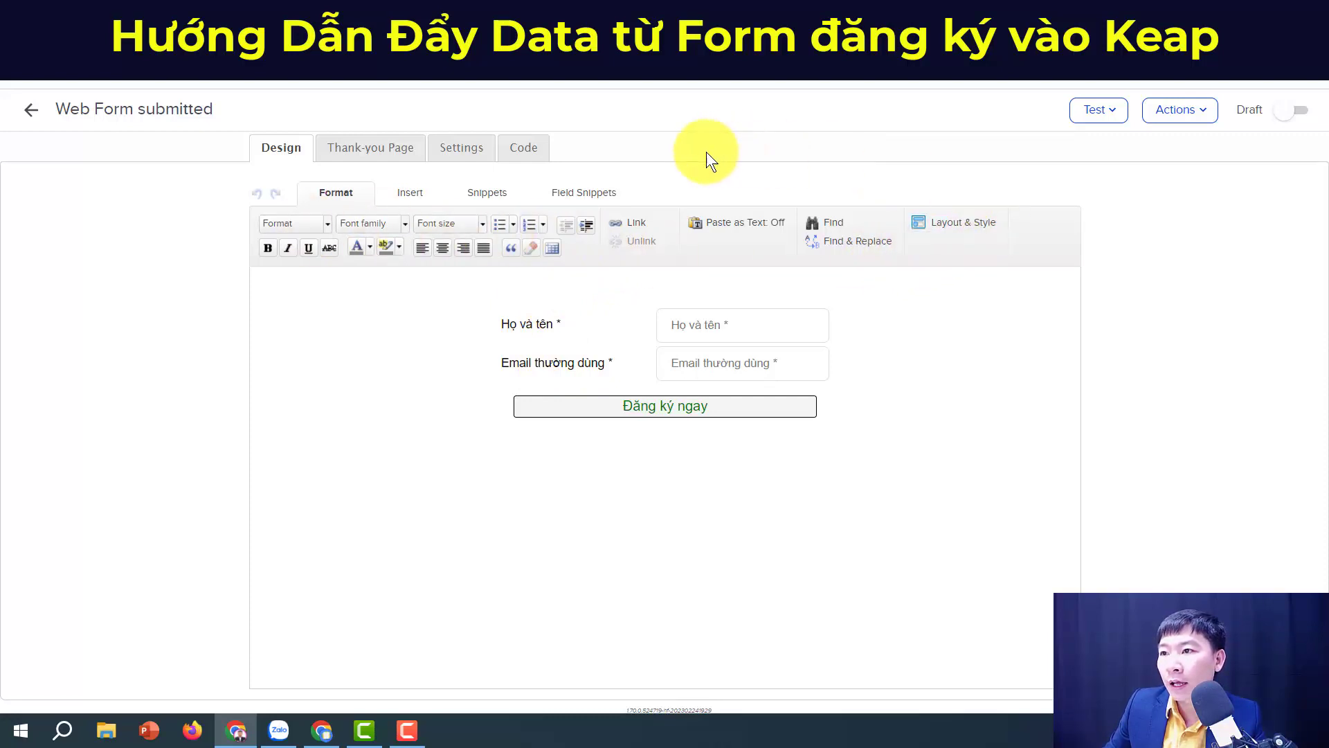
Step: Add a required Phone 1 field labelled 'Số điện thoại' above the button
click(560, 195)
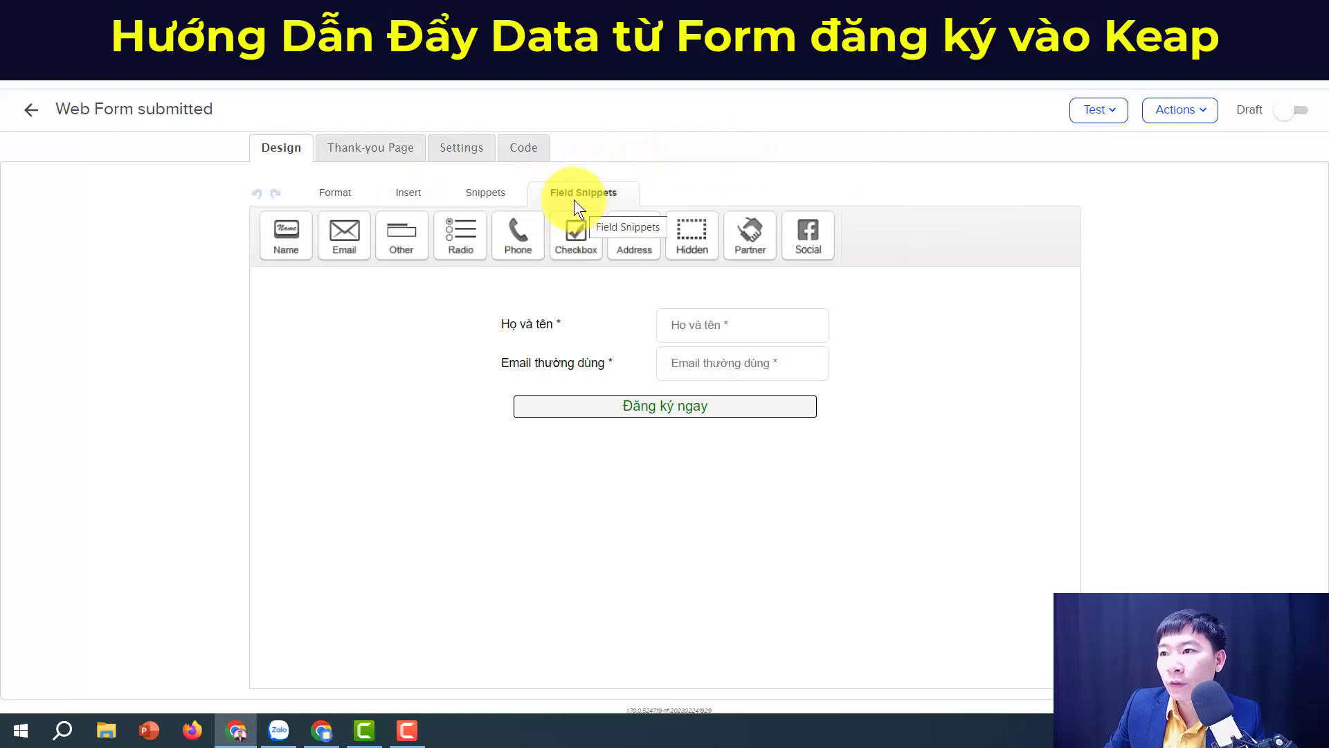
drag(520, 232, 609, 400)
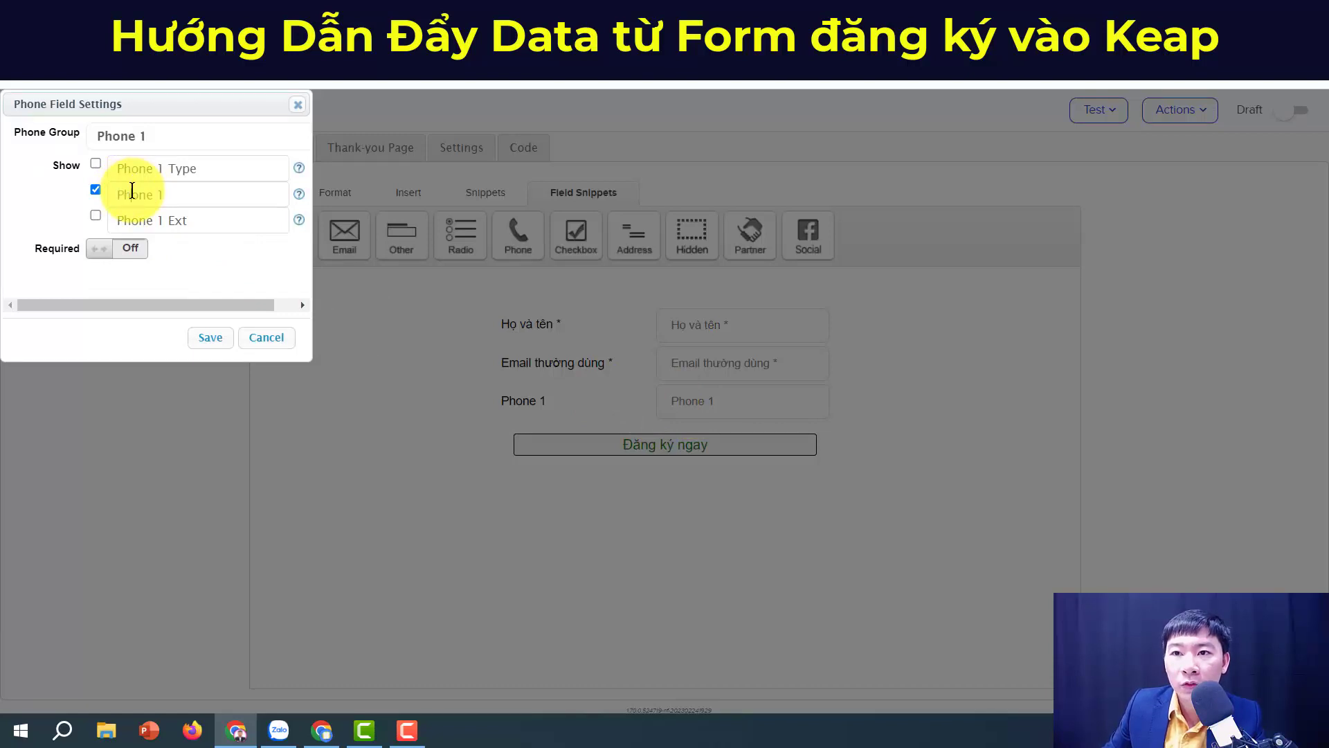
drag(164, 194, 104, 148)
text(Số điện)
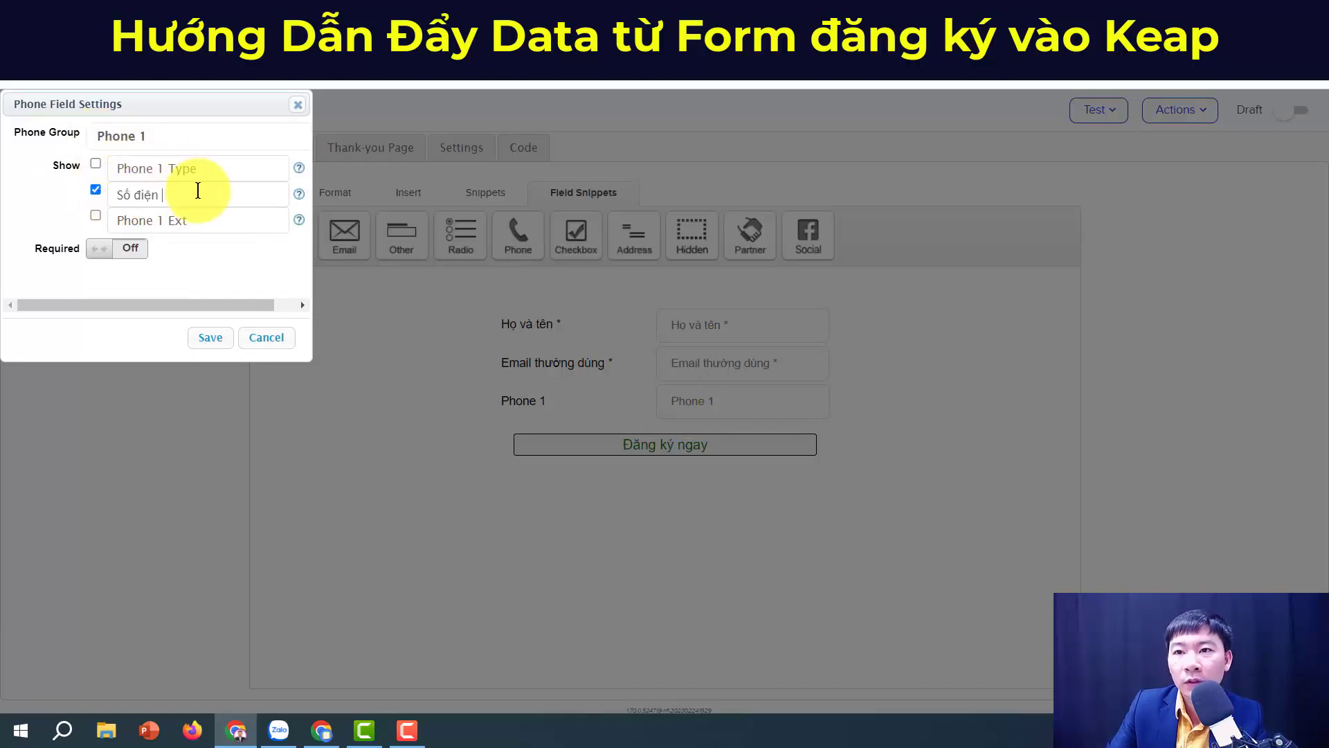
text( thoaij)
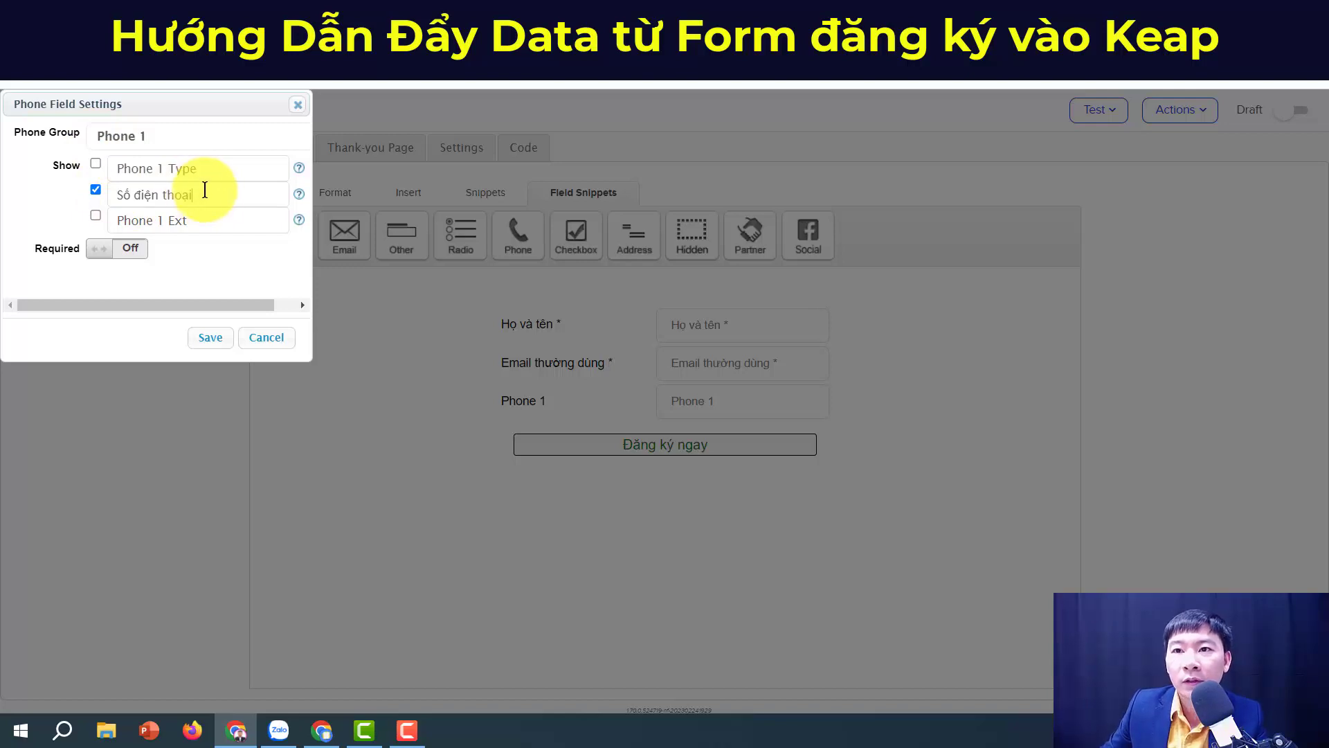
click(151, 138)
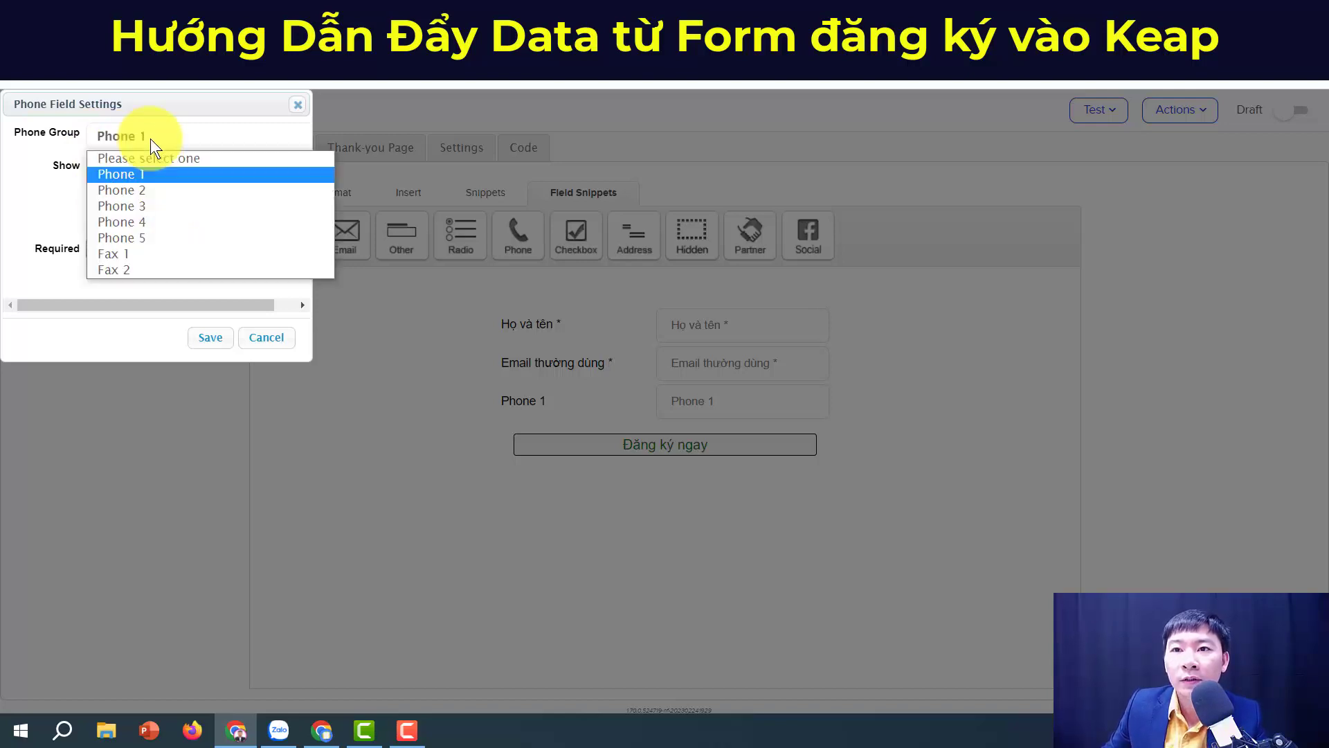
click(144, 173)
click(102, 251)
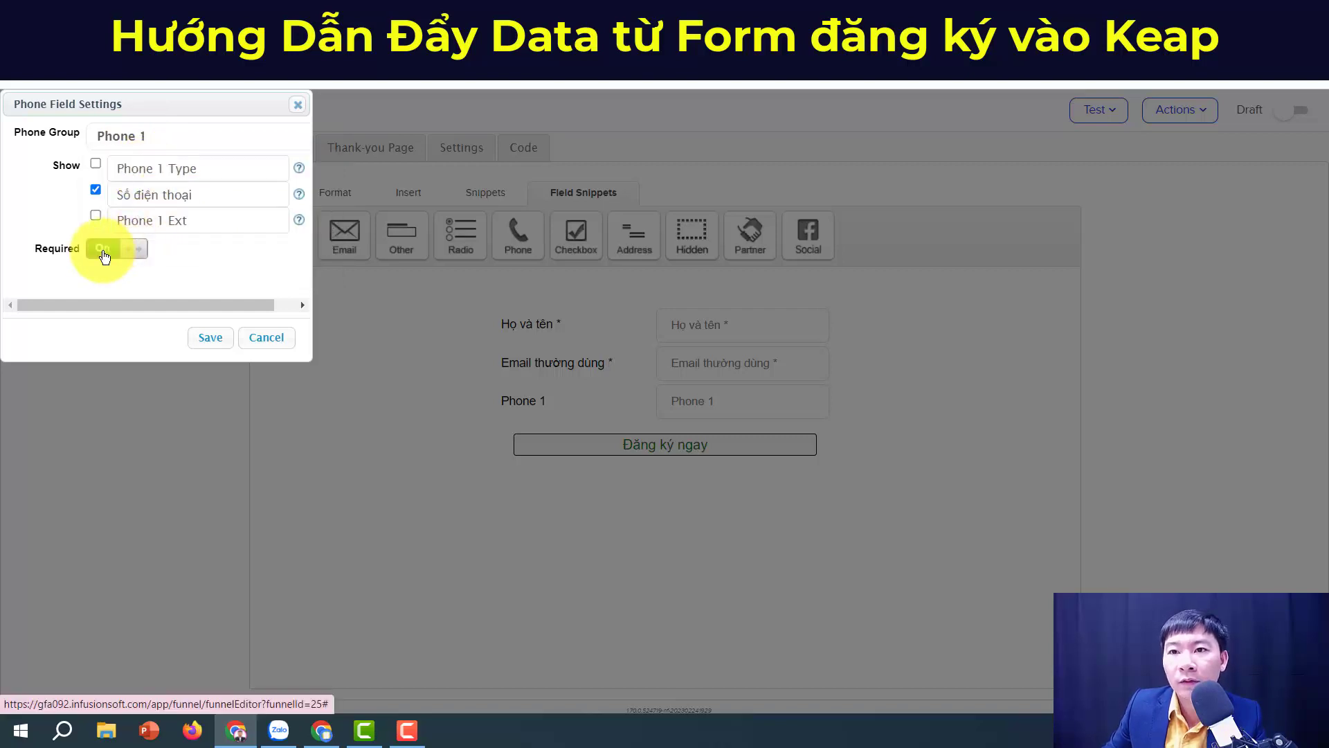
click(210, 337)
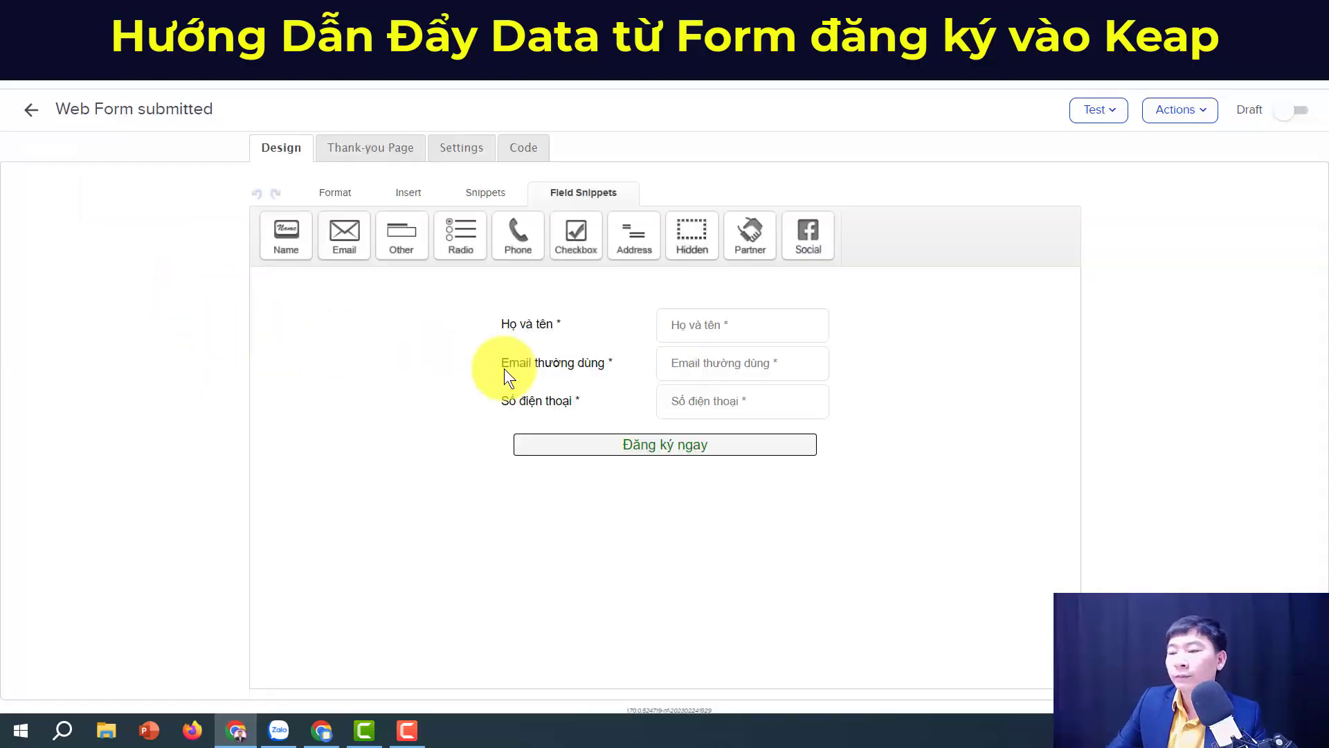
Step: Move the submit button under the phone row and browse Format, Insert and Snippets palettes
mouse_move(541, 452)
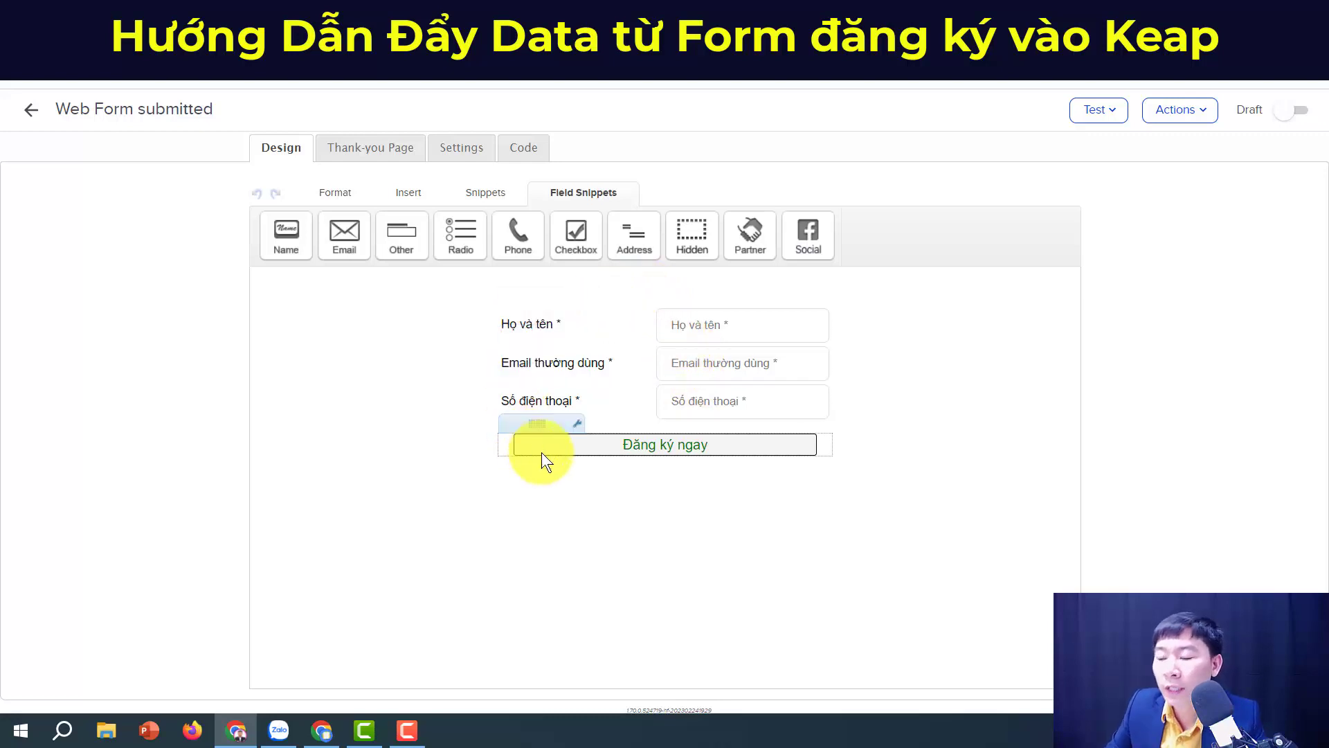
drag(619, 445, 554, 396)
click(338, 196)
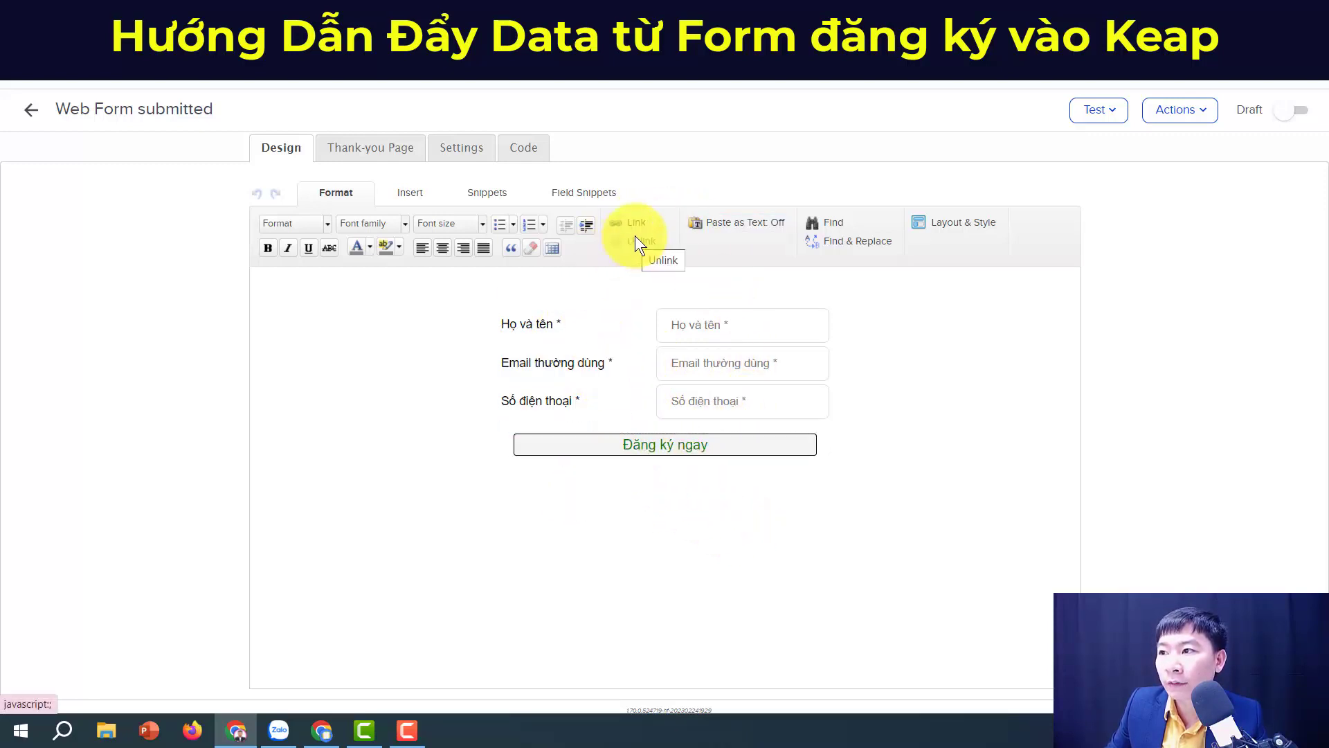
click(410, 194)
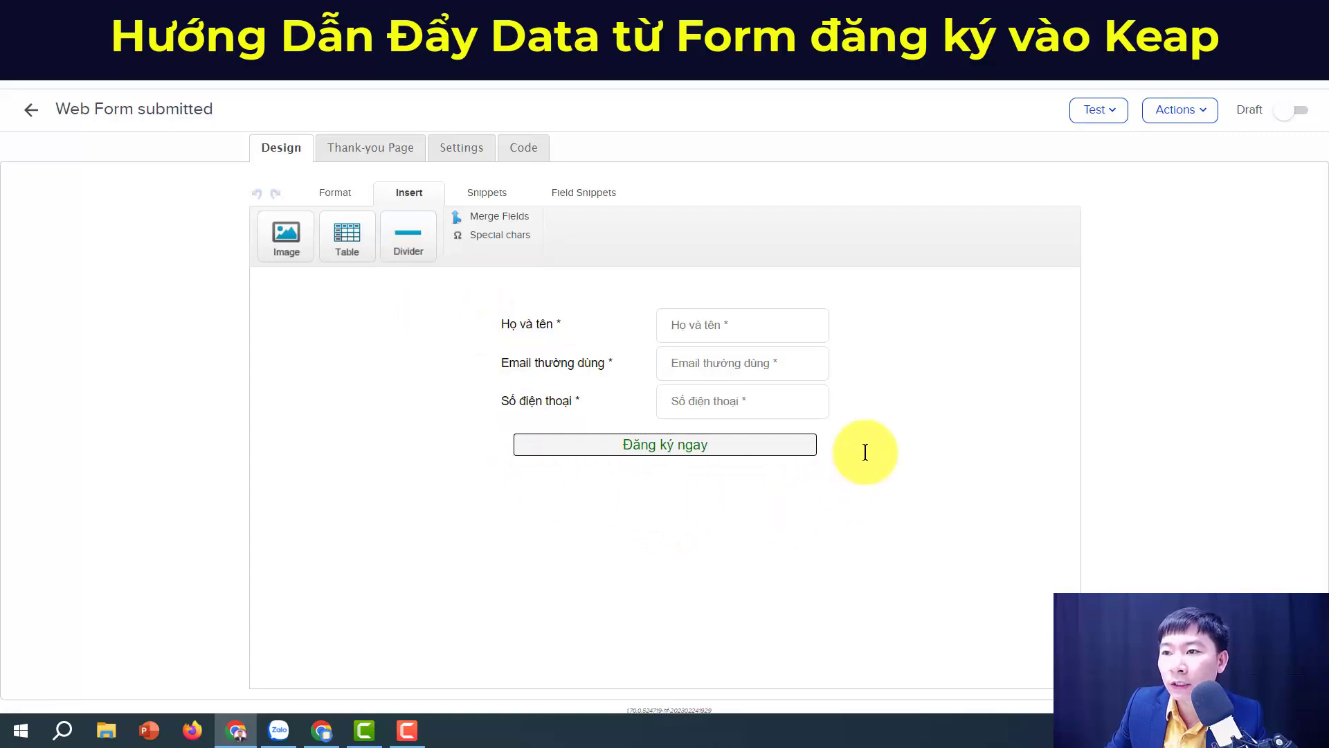
mouse_move(612, 454)
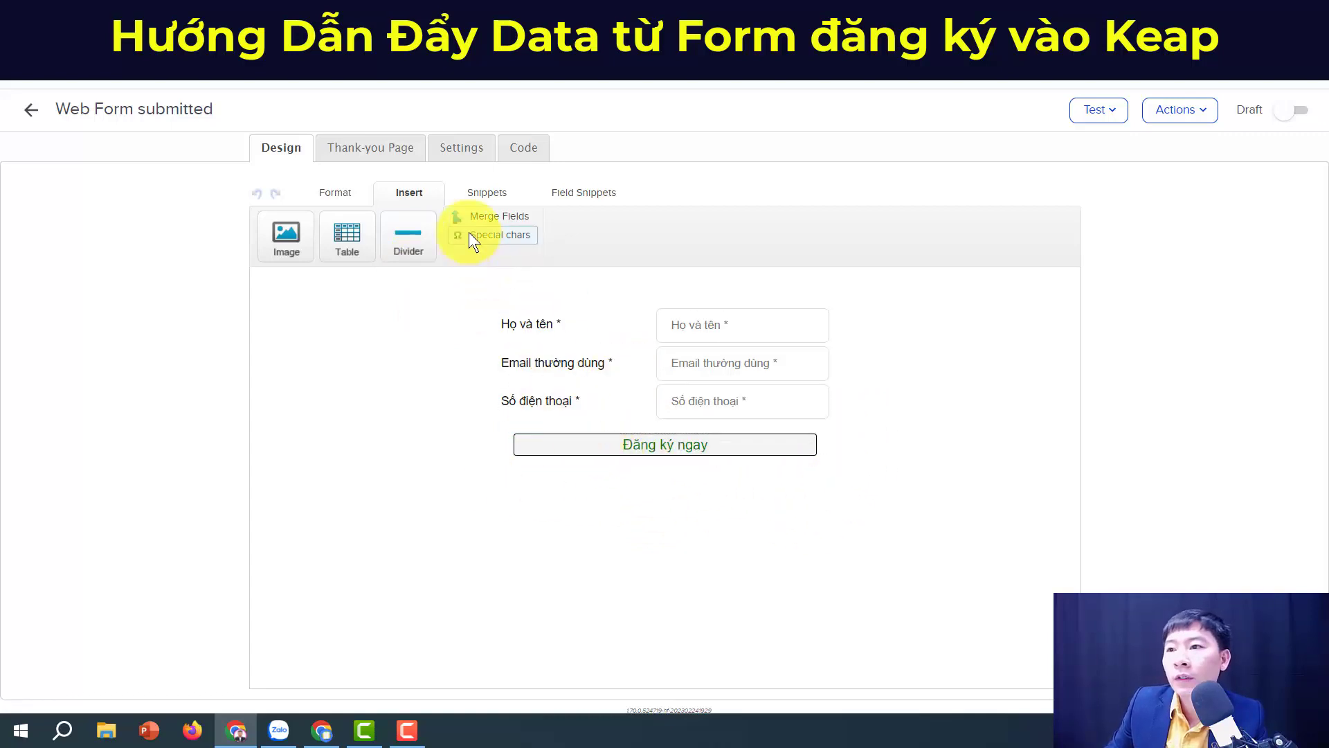
click(472, 196)
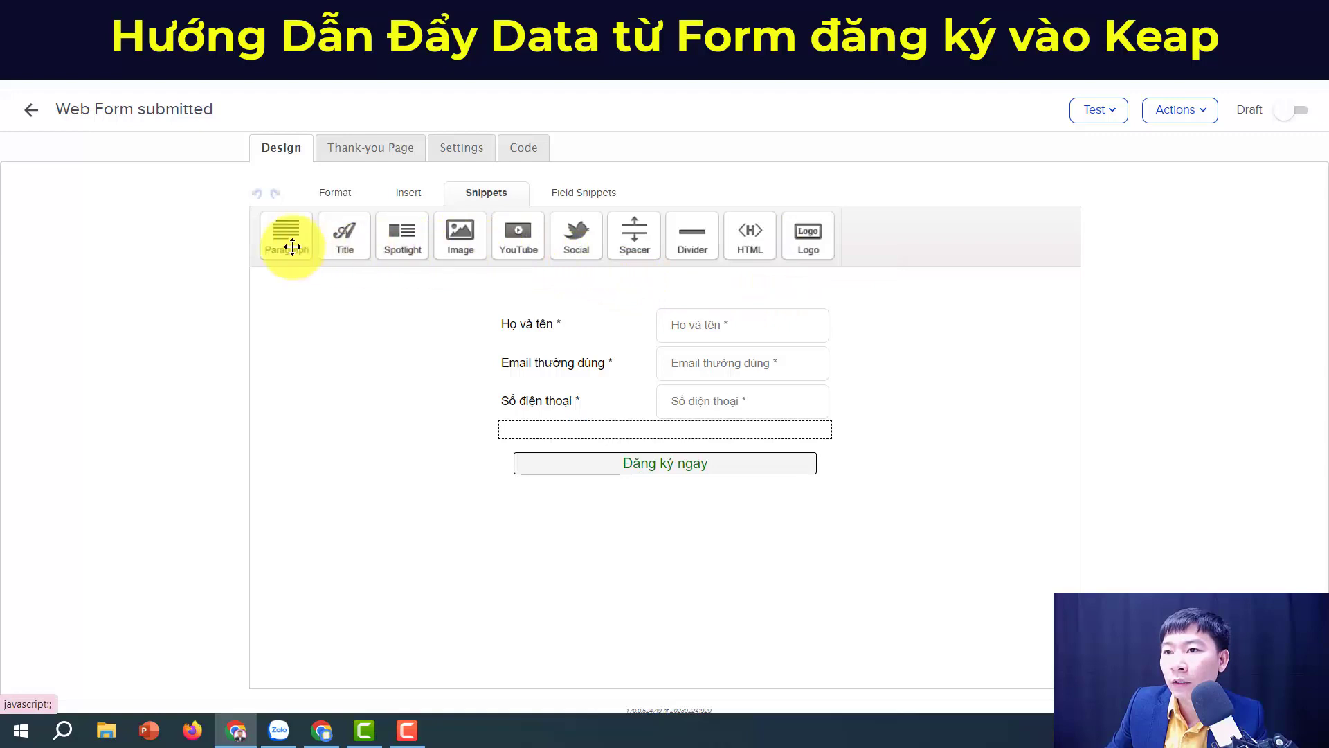
Step: Add a Paragraph snippet below the button and a Checkbox field above it
drag(284, 244, 603, 459)
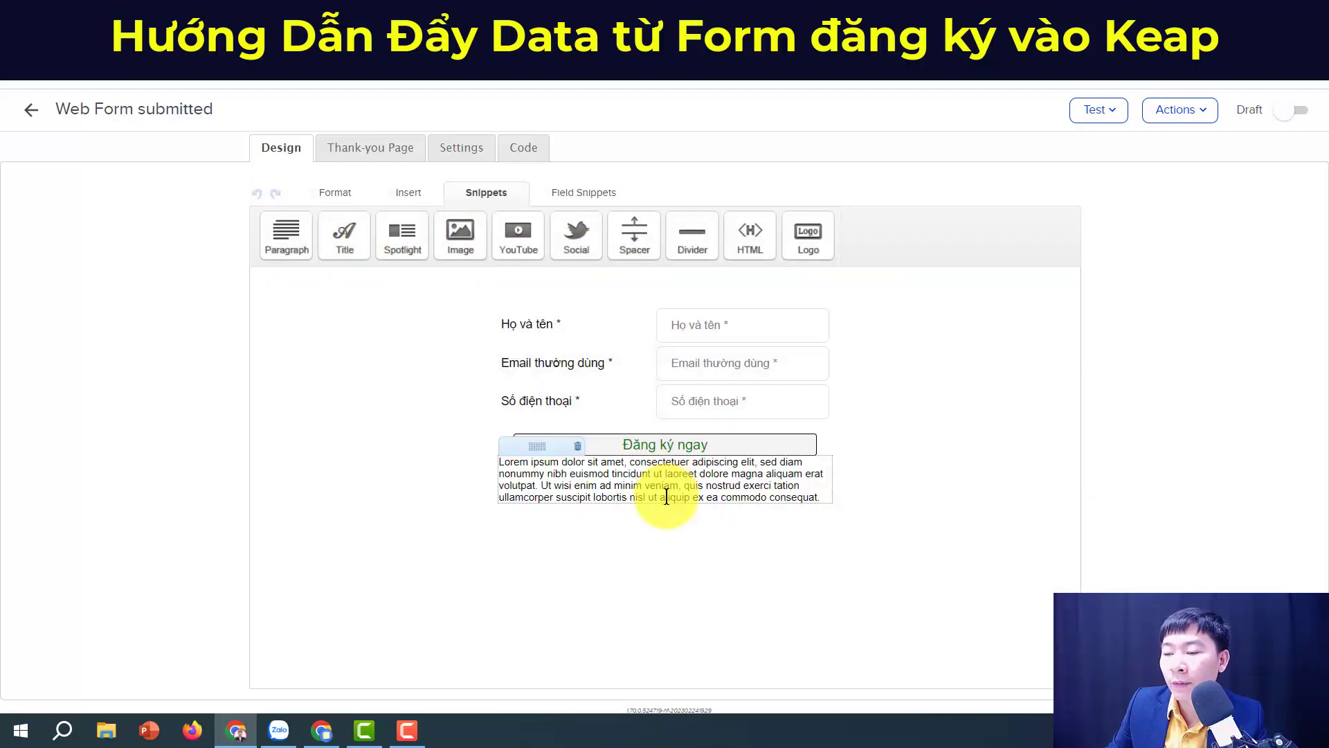
click(562, 194)
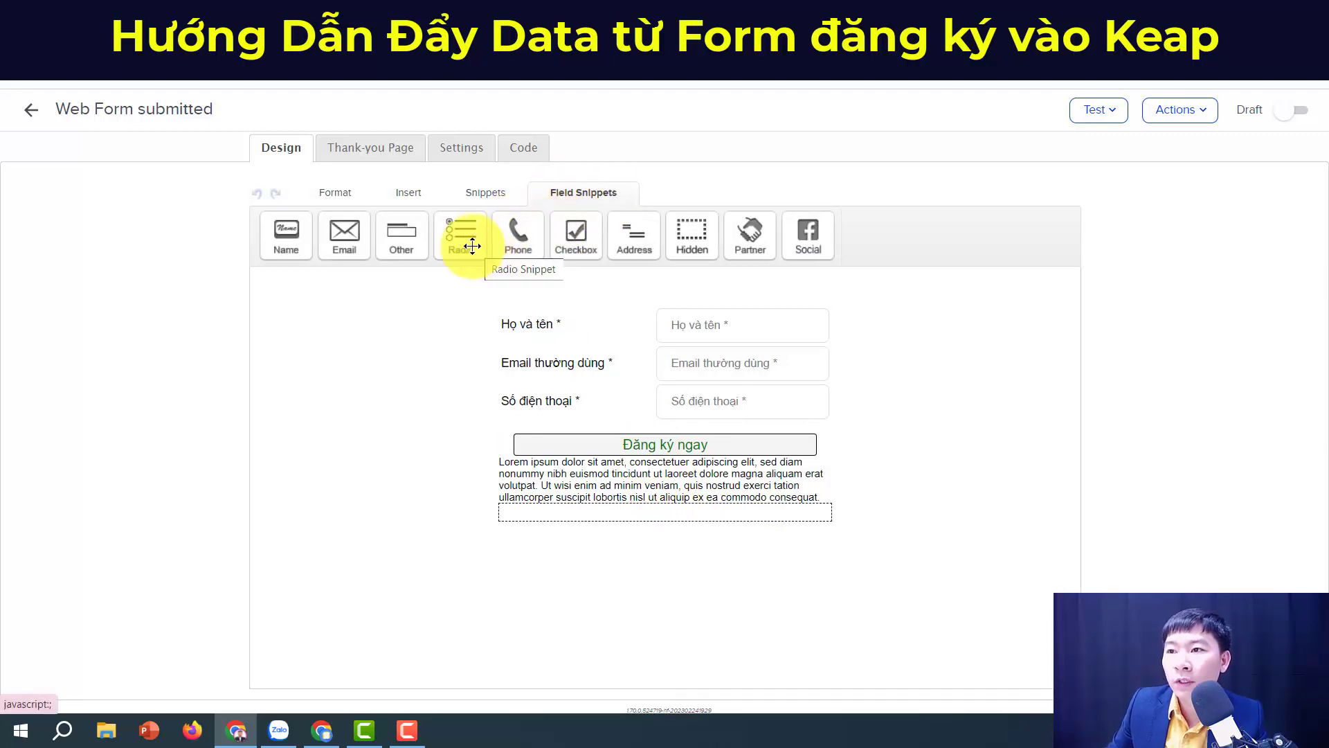
drag(571, 240, 540, 443)
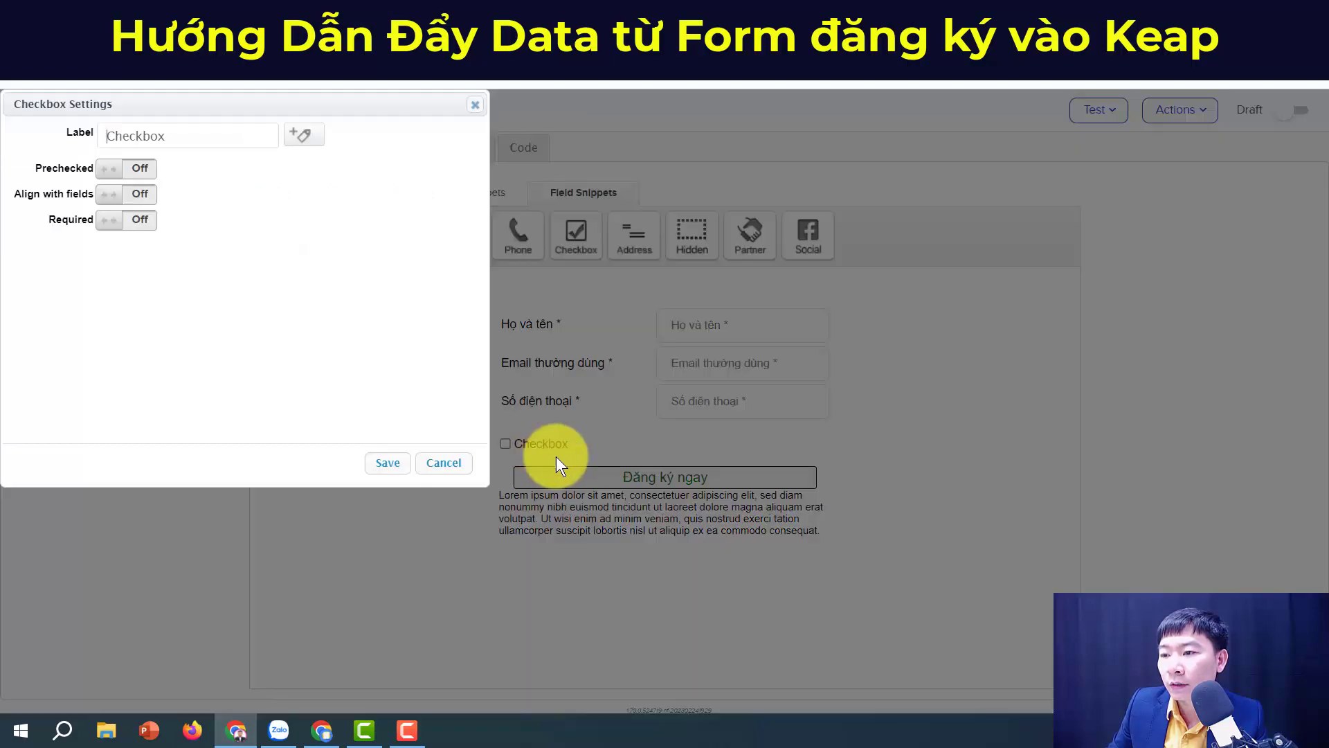
Step: Give the checkbox a consent label starting 'Đồng ý', make it required, leave field alignment off
click(184, 138)
double_click(184, 134)
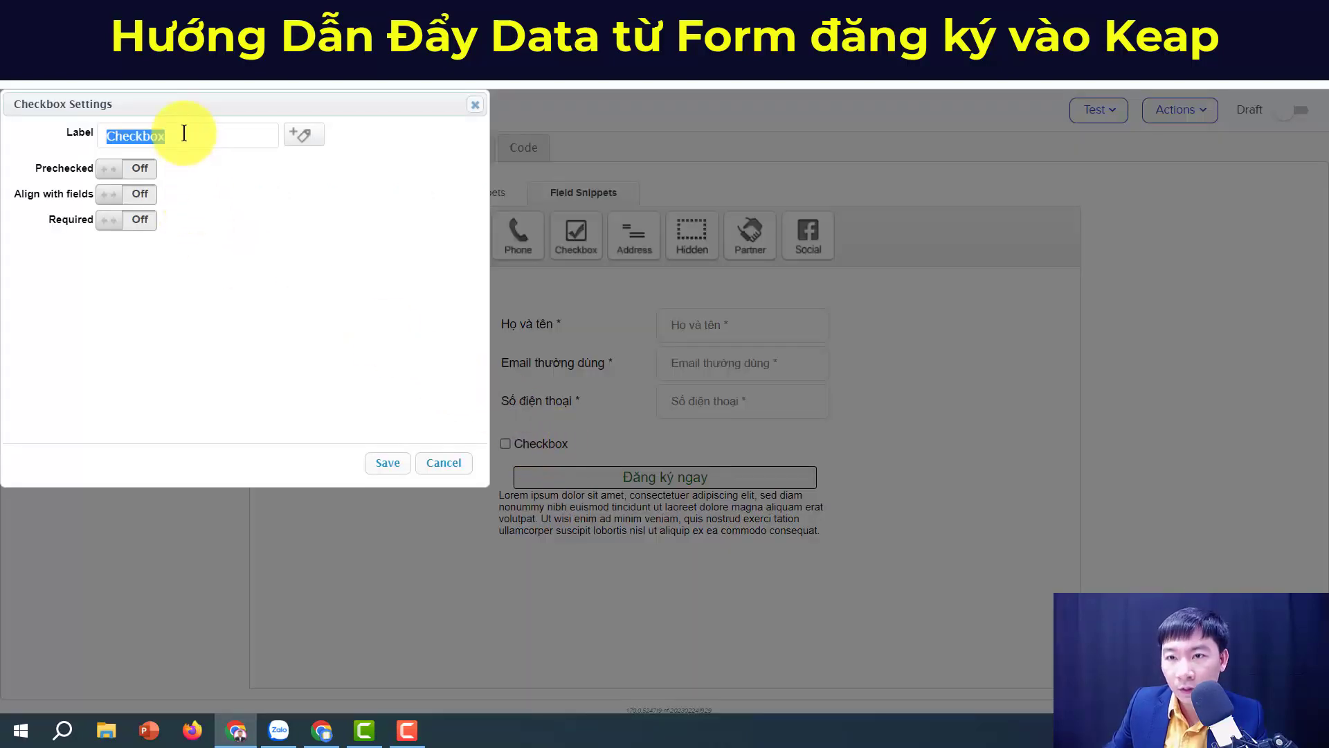
text(Đồng y)
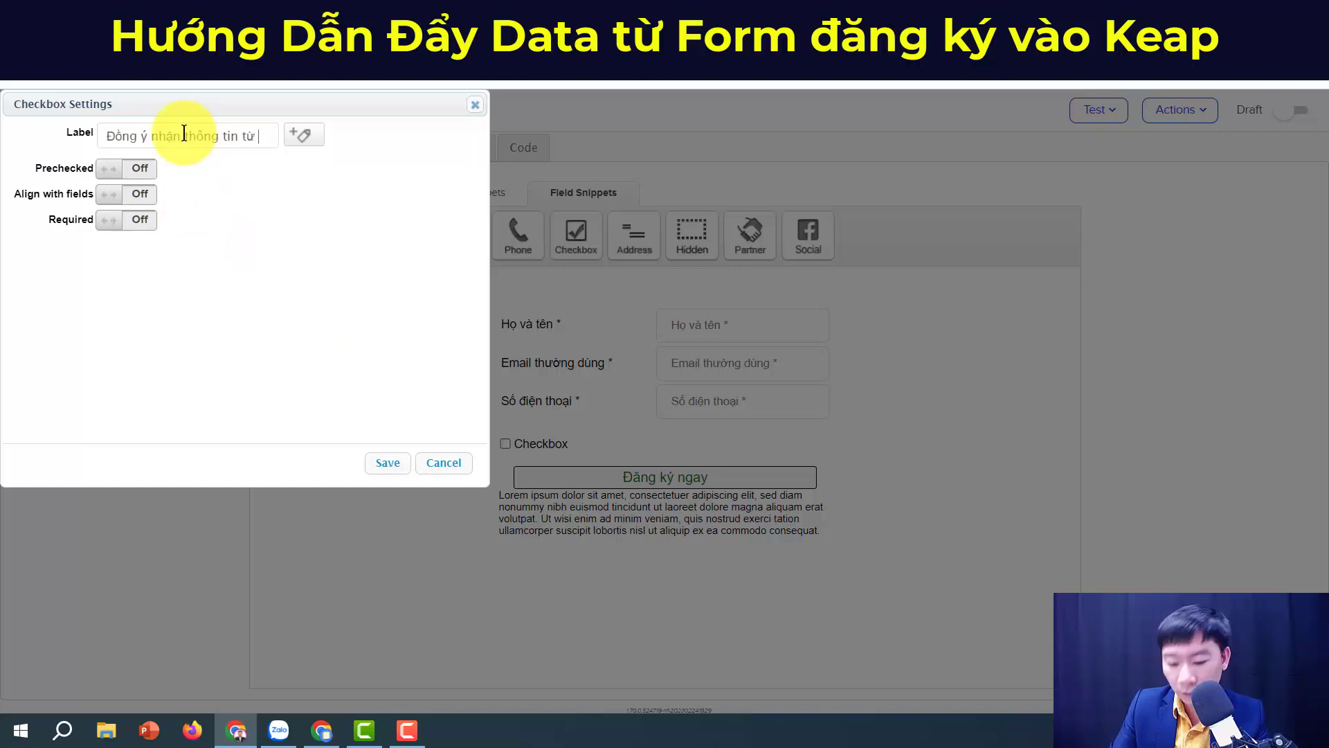
text(Nguyễn Văn)
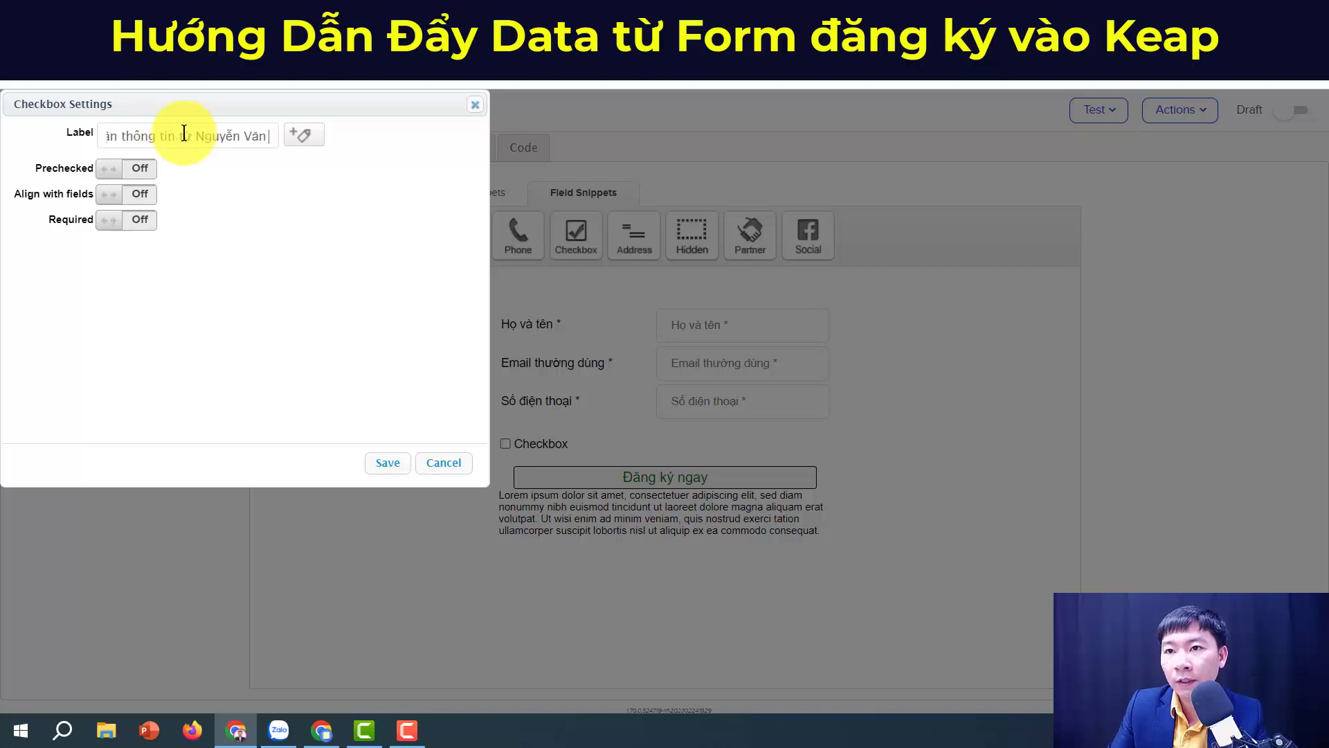
text( Thao)
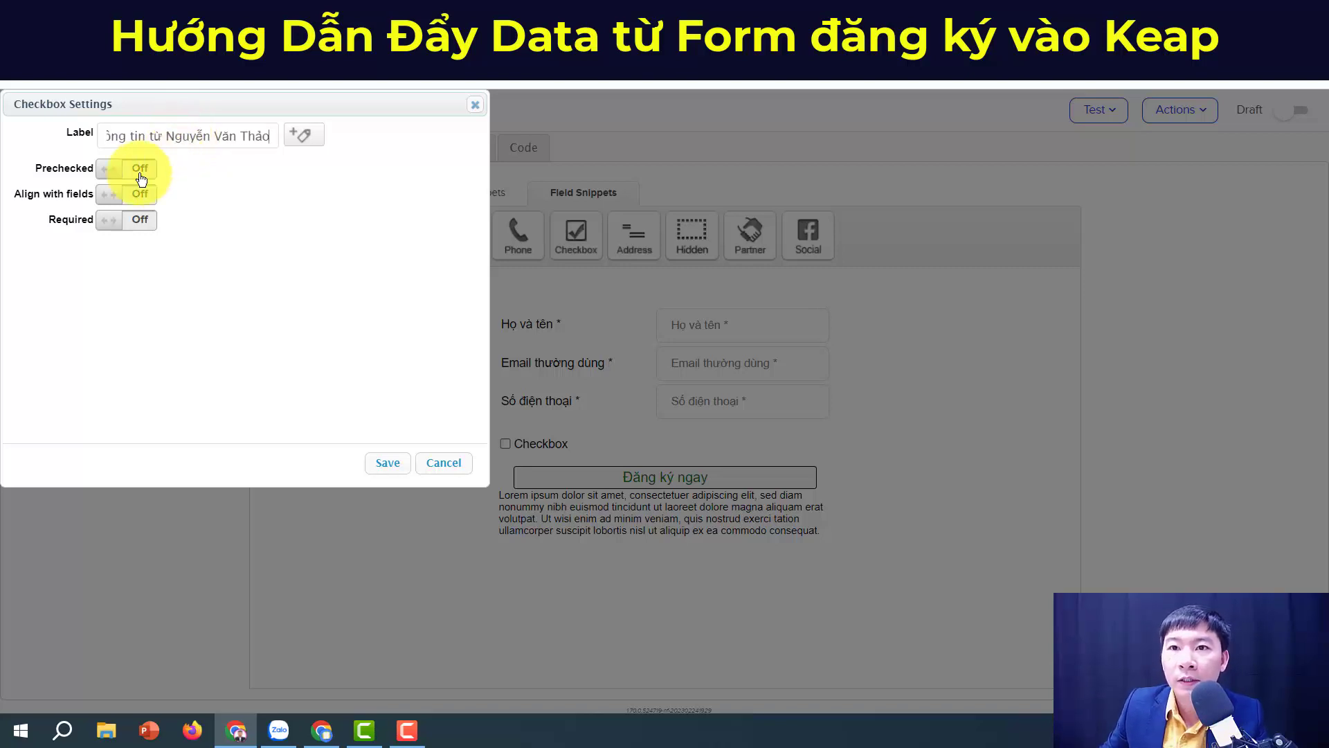
click(110, 221)
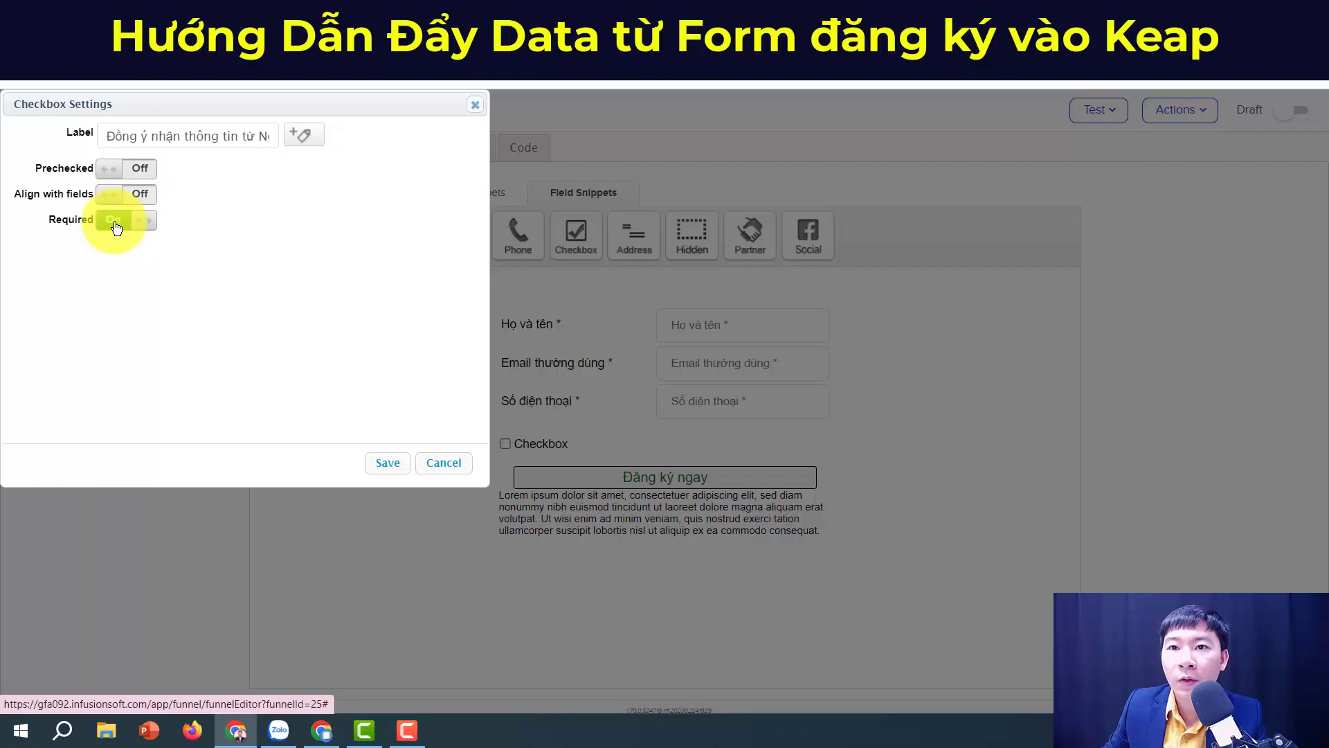
click(115, 200)
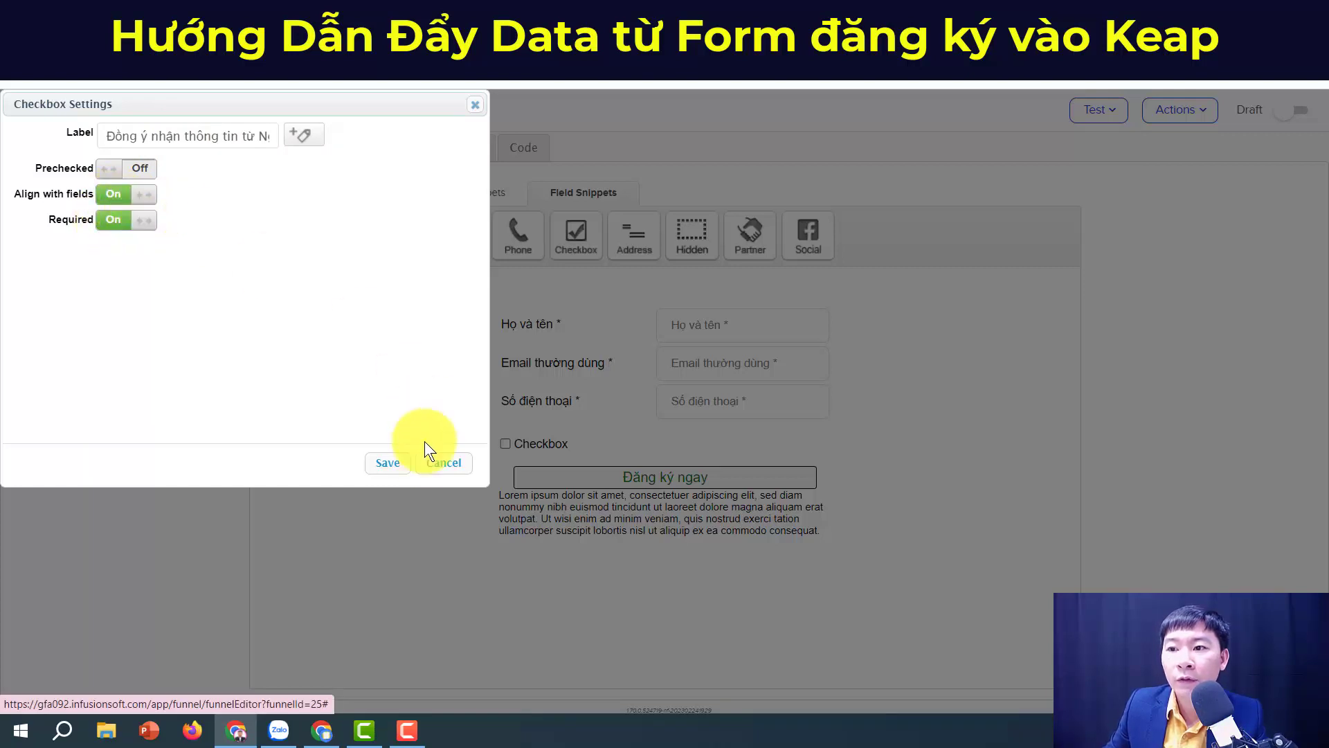
click(390, 462)
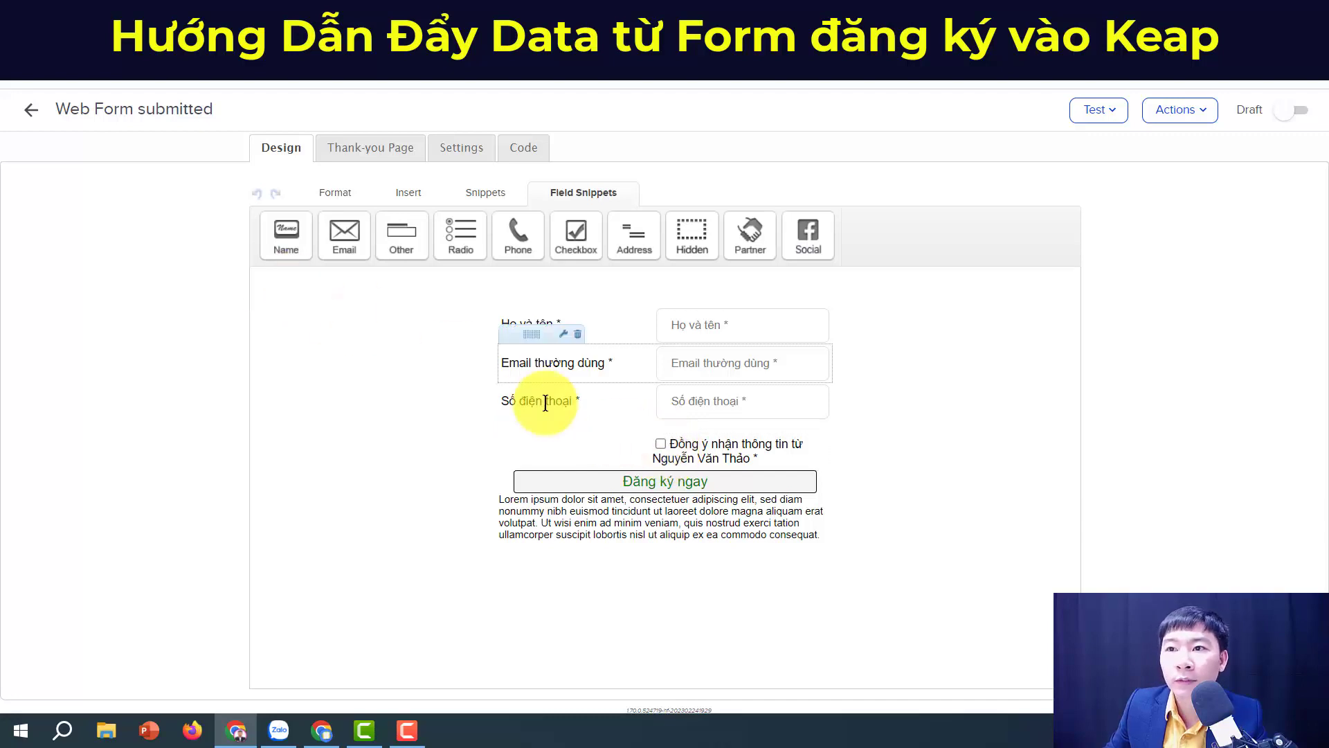
double_click(649, 454)
click(113, 194)
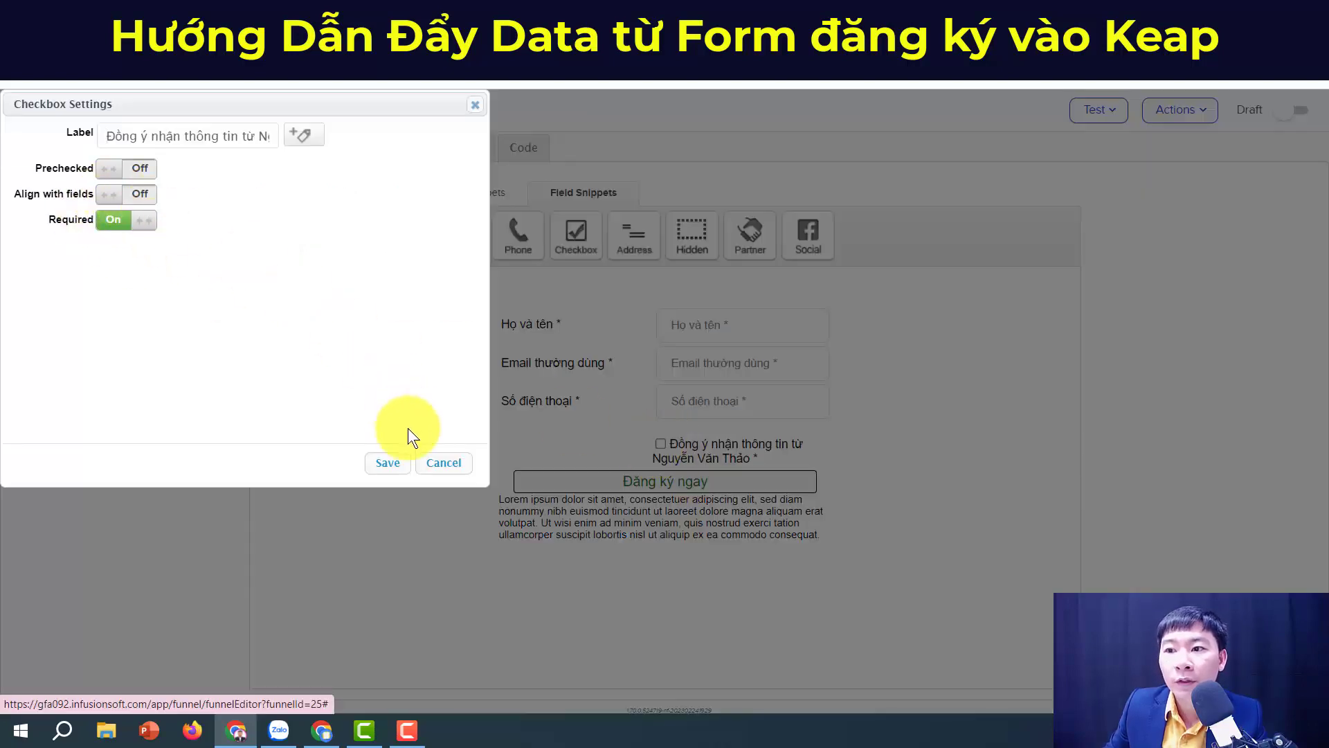
click(390, 462)
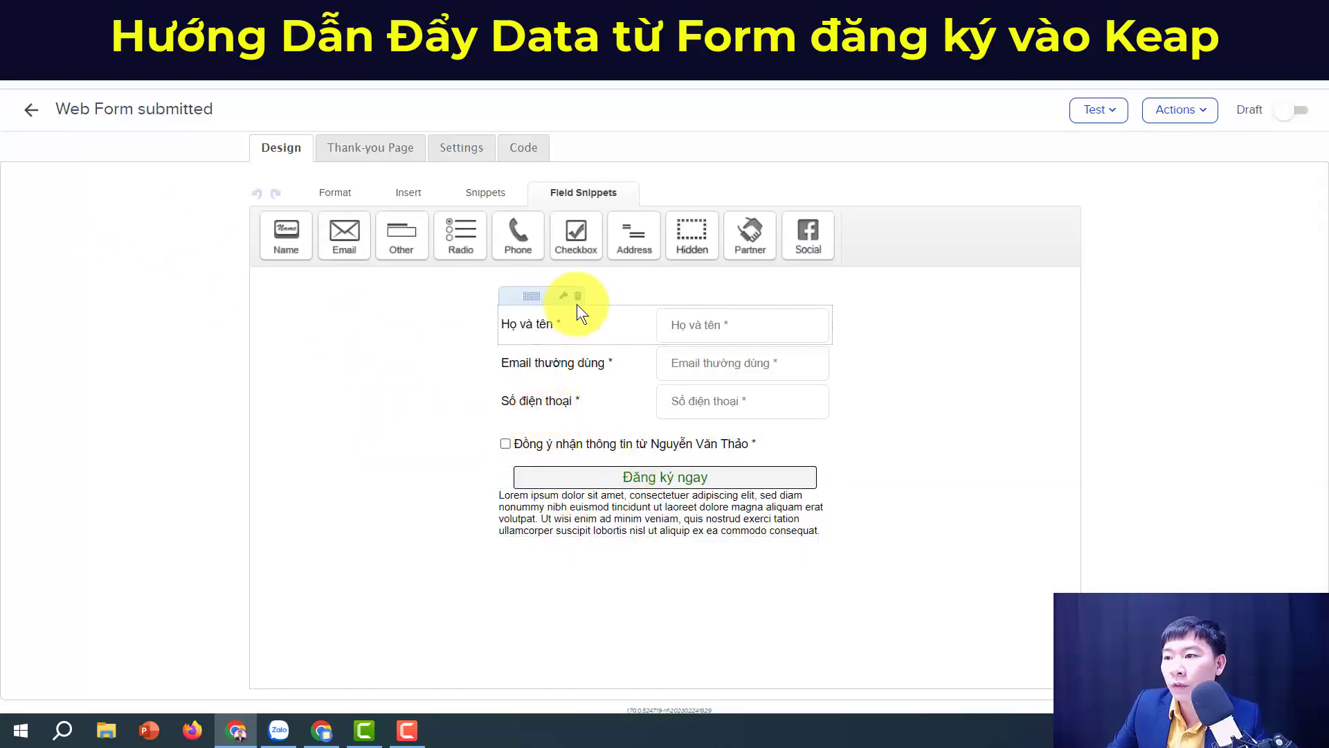
Step: Overwrite the Lorem ipsum paragraph with the privacy note 'Thông tin của bạn hoàn toàn được bảo mật…'
triple_click(765, 520)
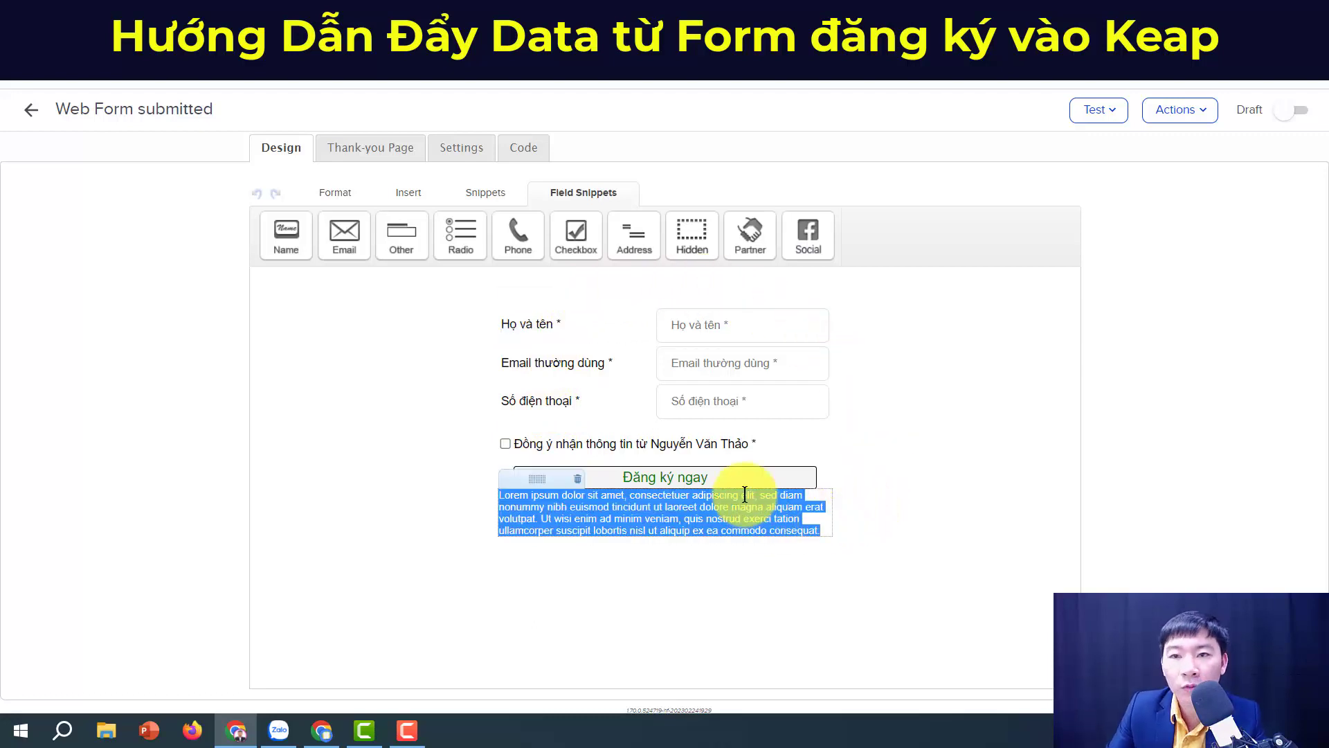
text(Thông tin của bạn hoàn toàn được bảo mật và tuân thủ theo chính sa)
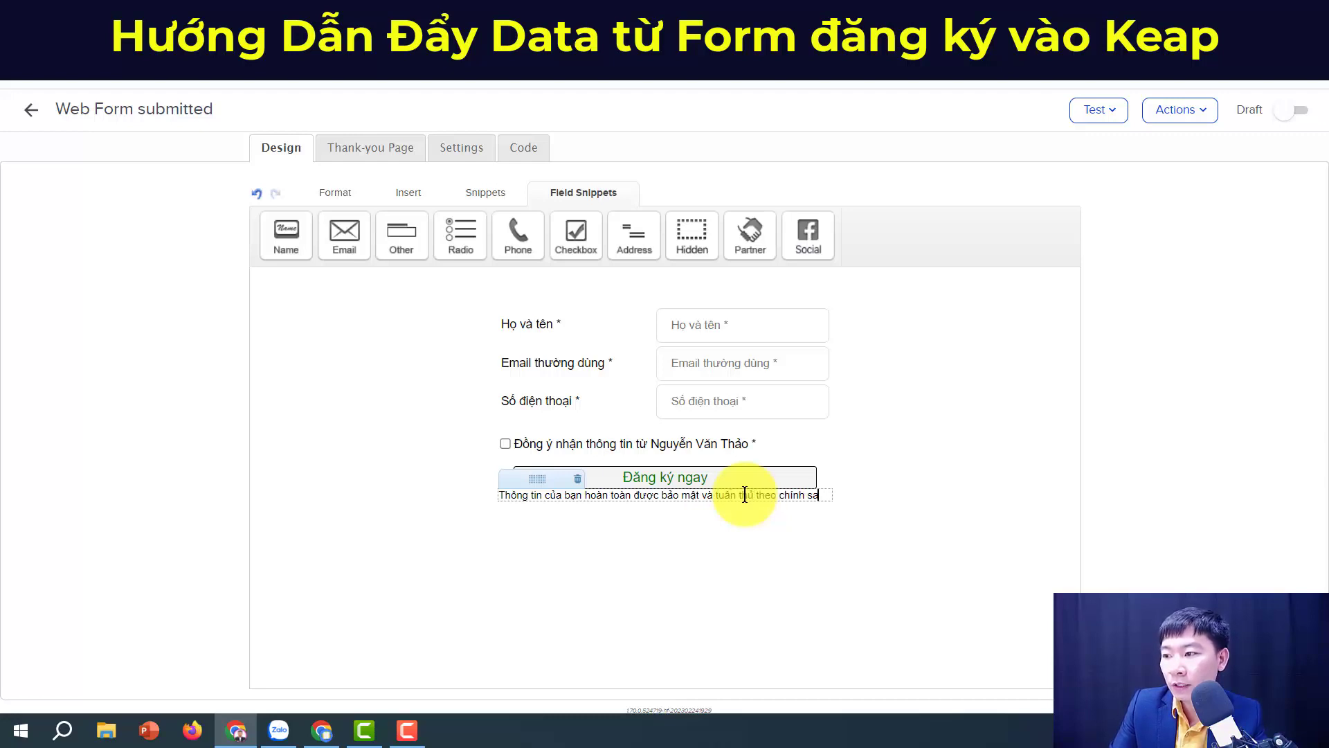
key(BackSpace)
text(ách trên website nguyenvanthao.com)
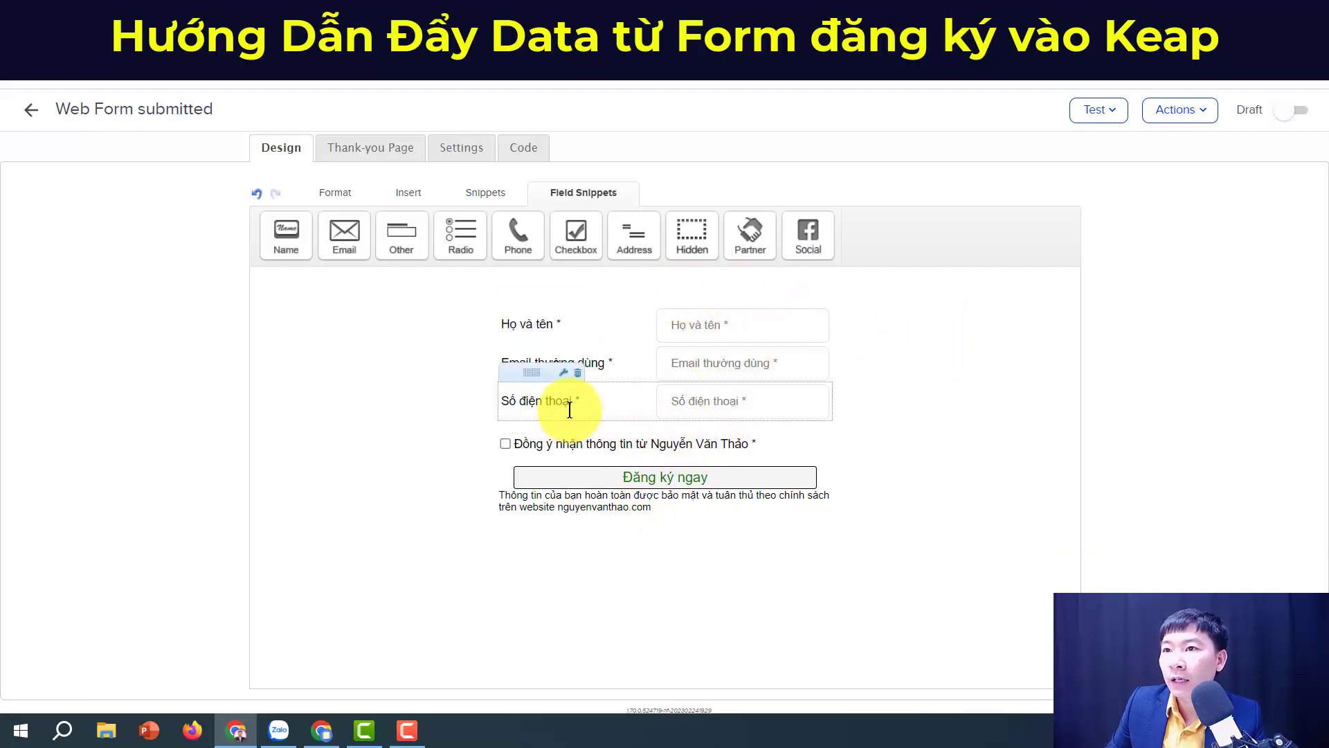
click(327, 191)
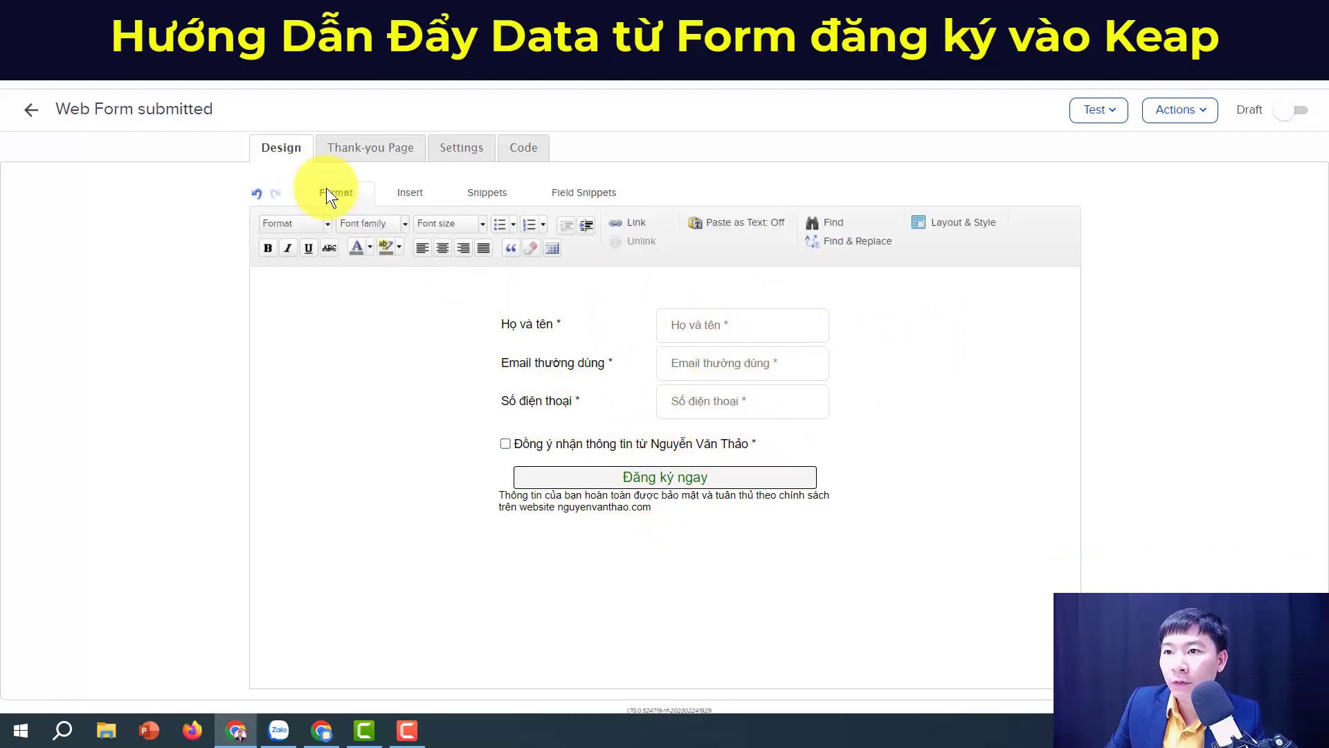
click(982, 225)
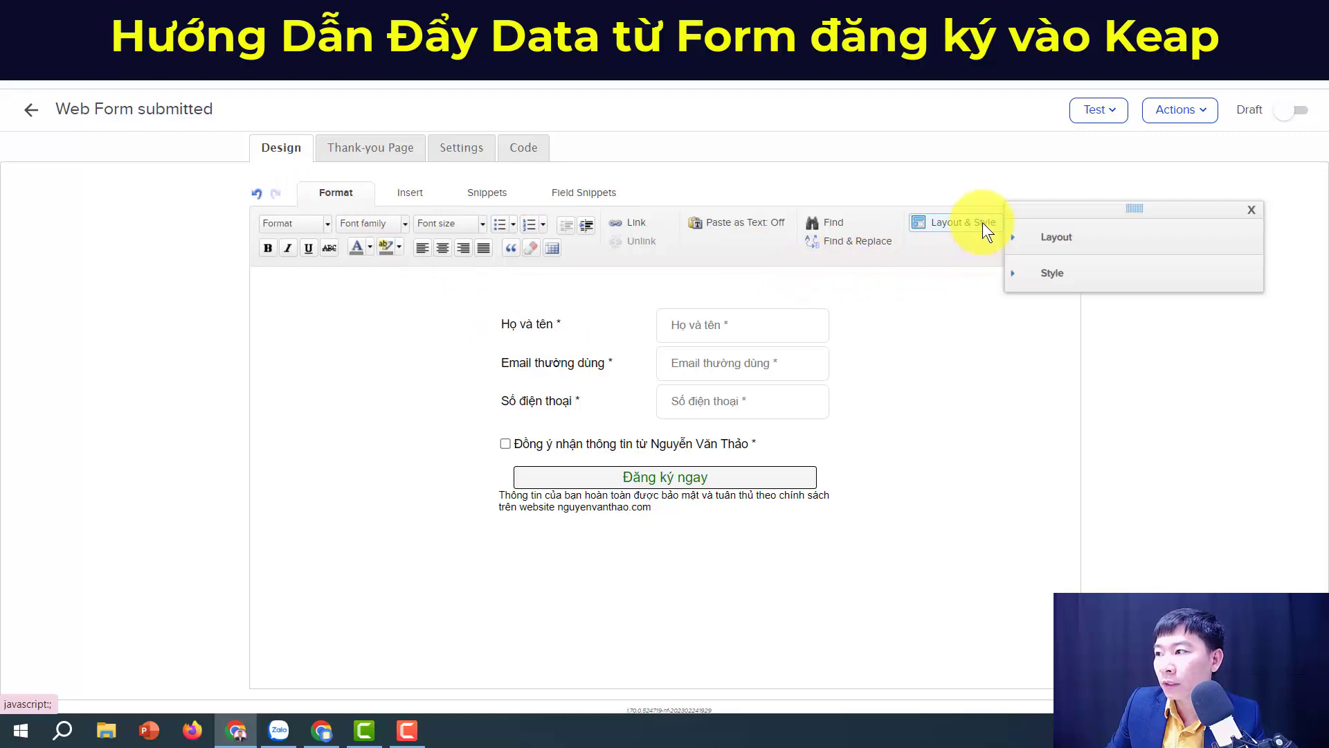
click(1035, 241)
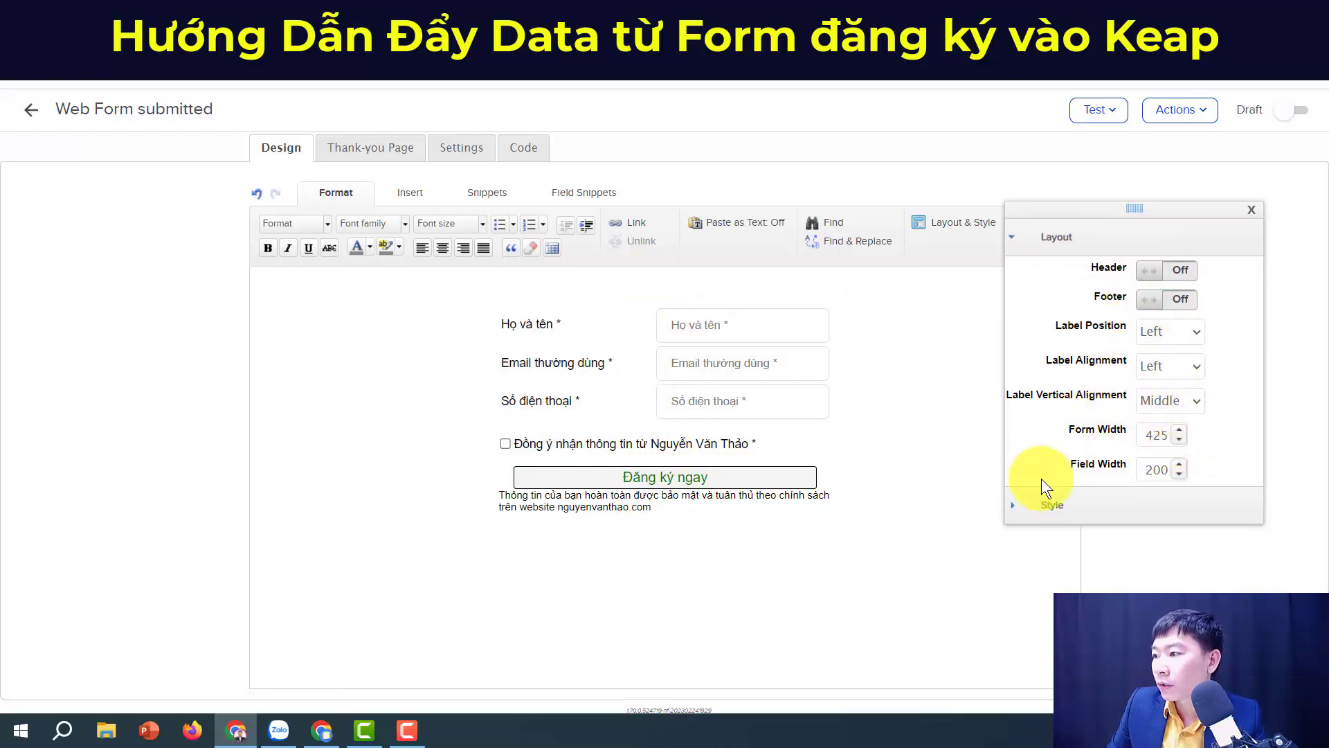
click(1032, 507)
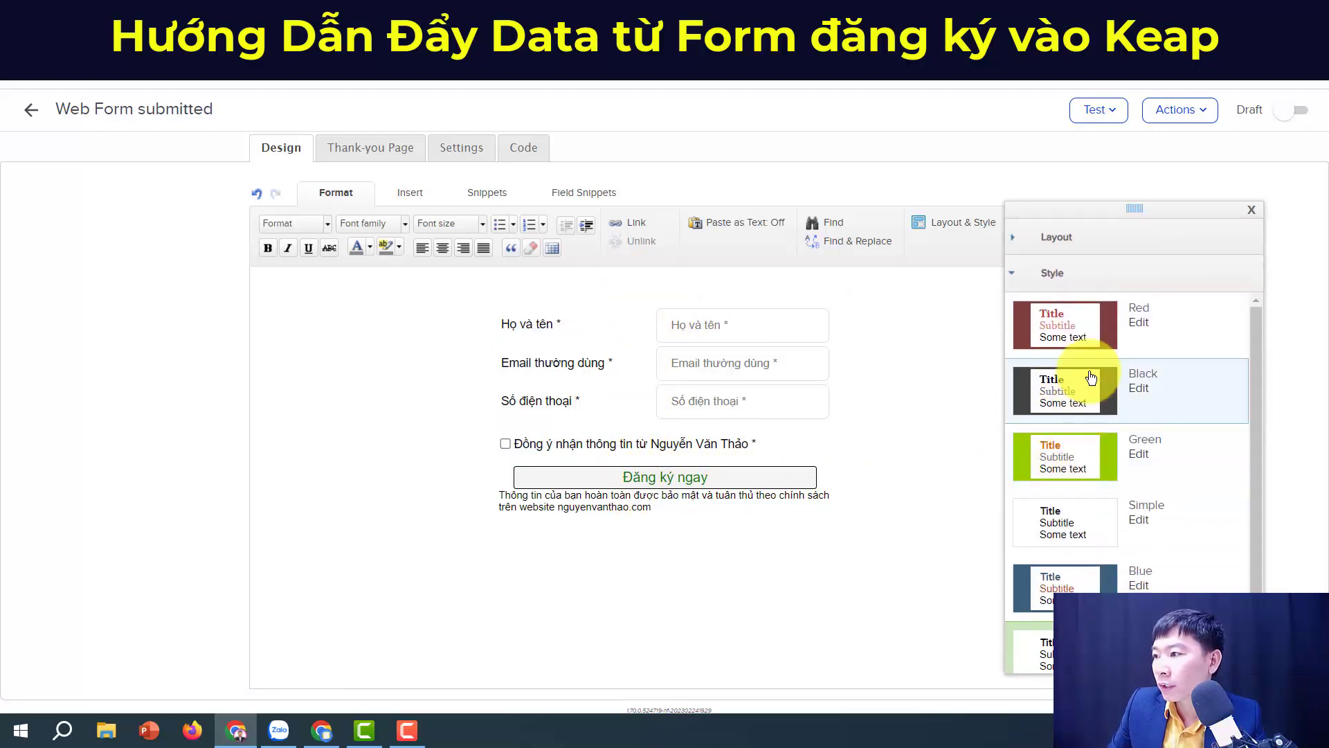
click(1111, 462)
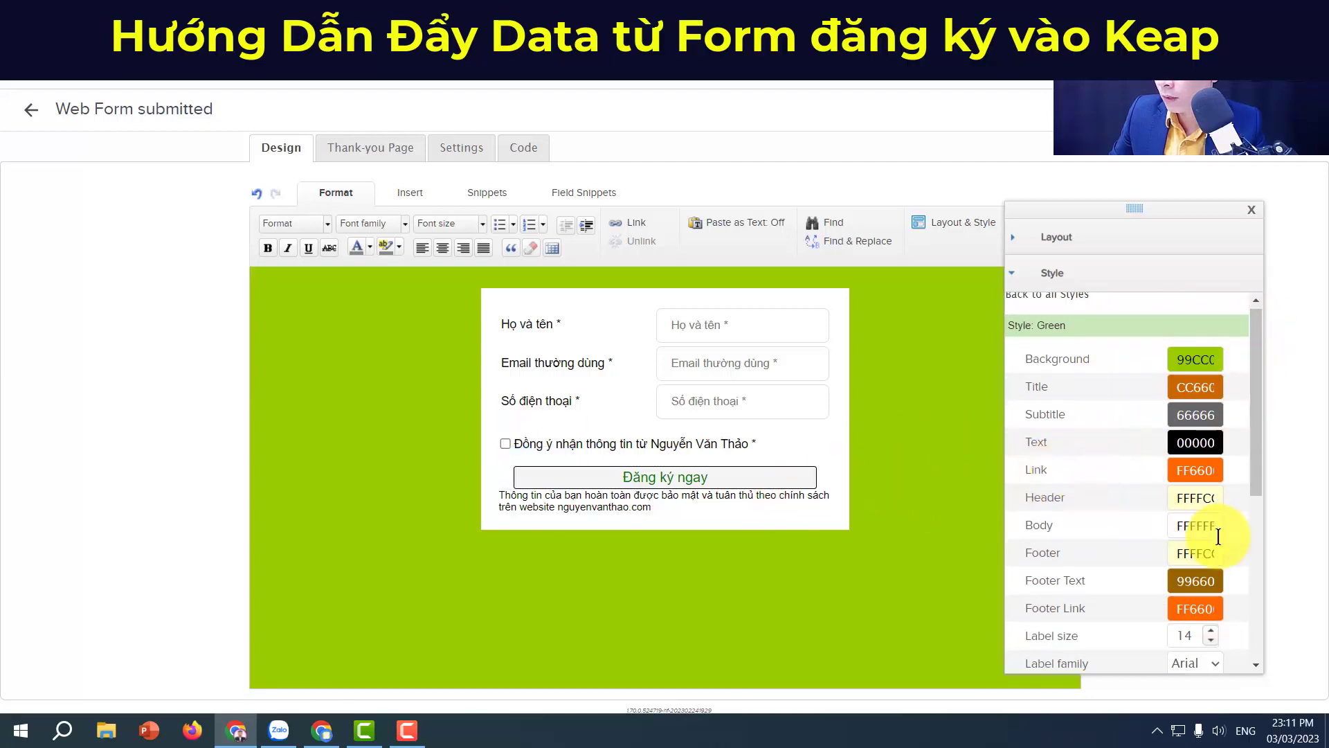
scroll(1218, 537, down, 5)
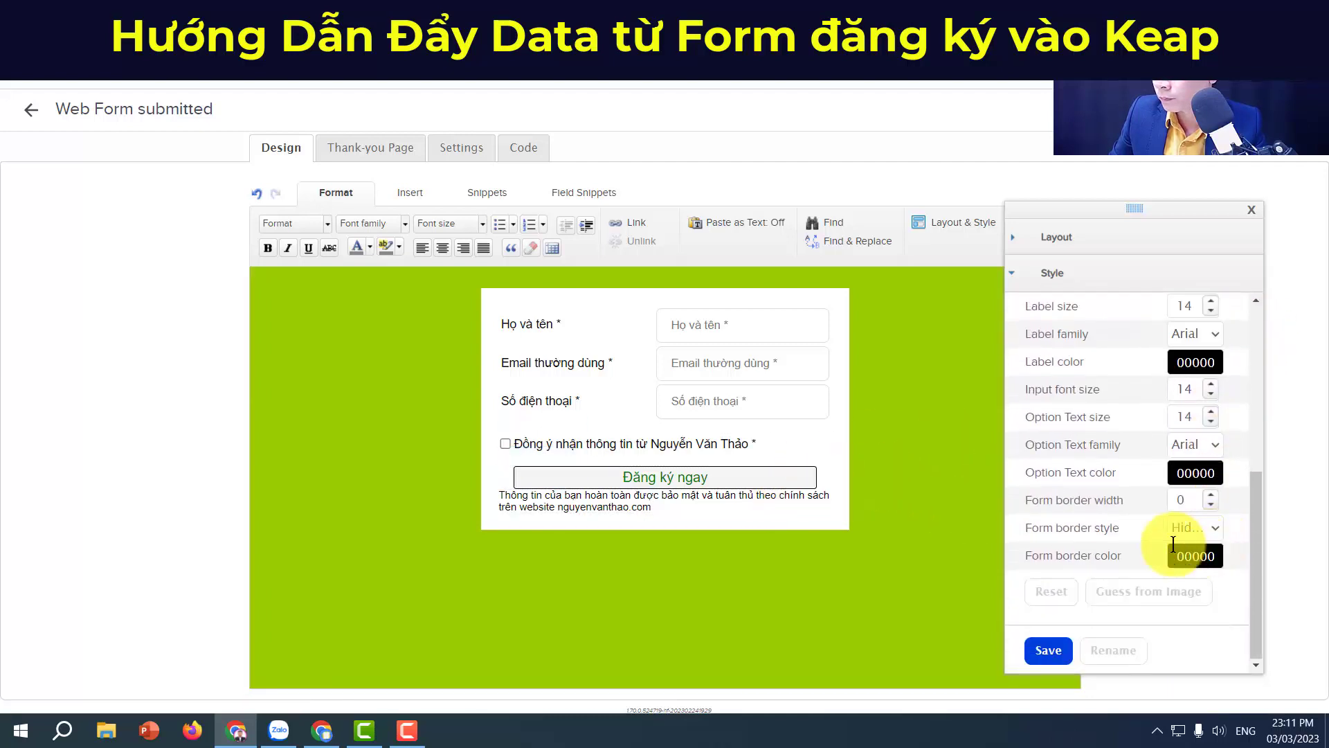
scroll(1157, 545, up, 3)
scroll(1156, 544, up, 2)
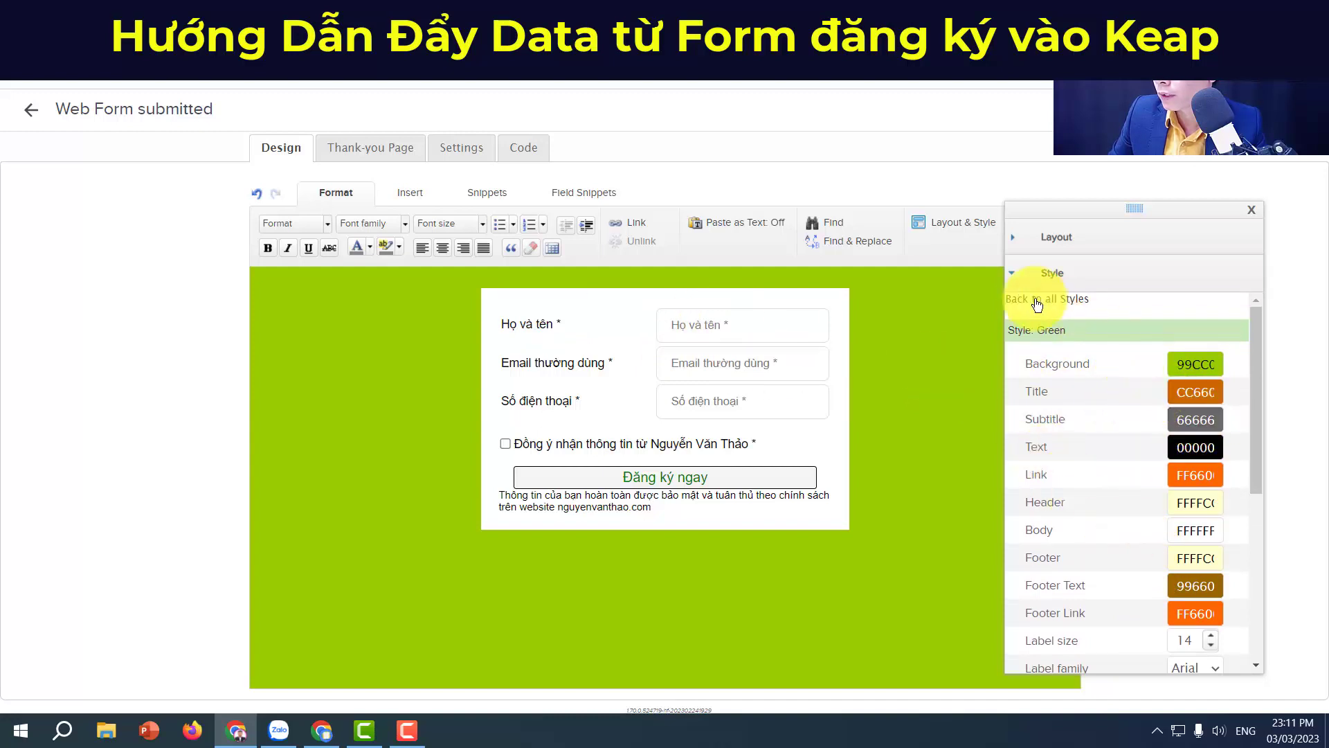
click(1019, 276)
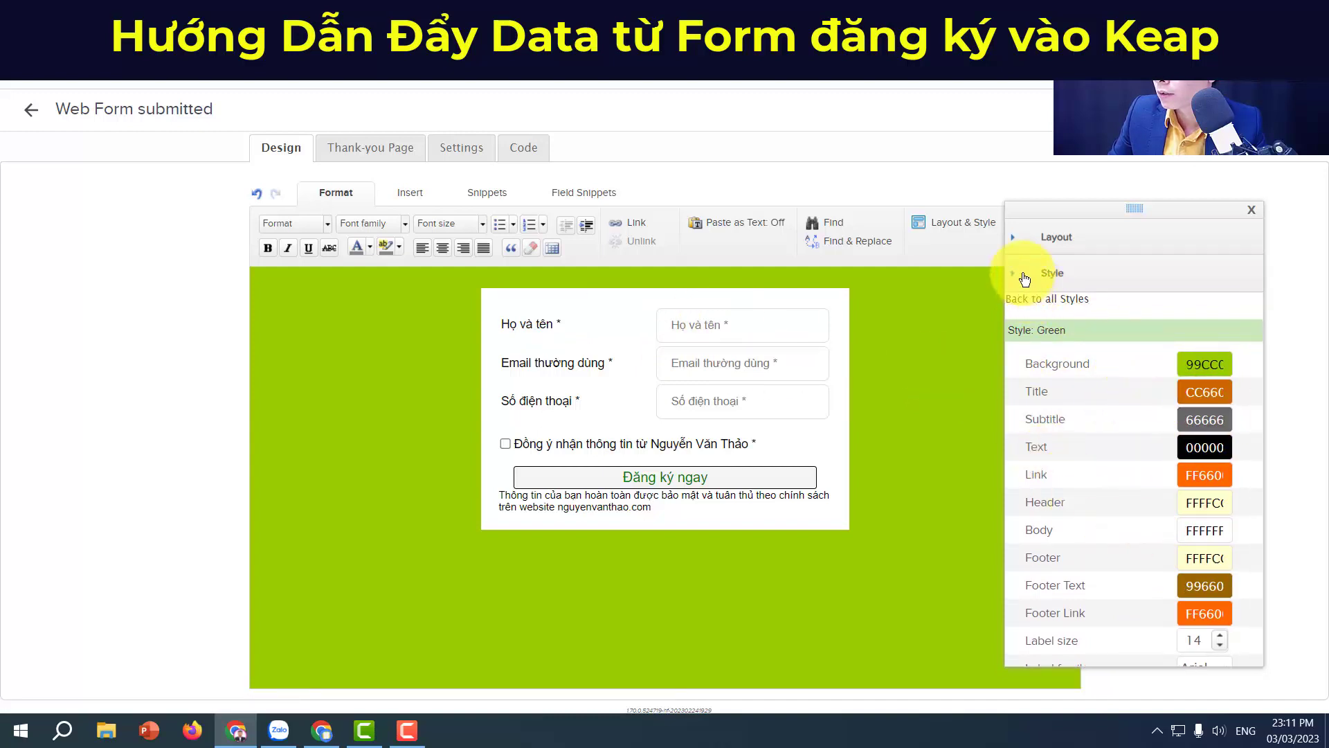
click(1038, 242)
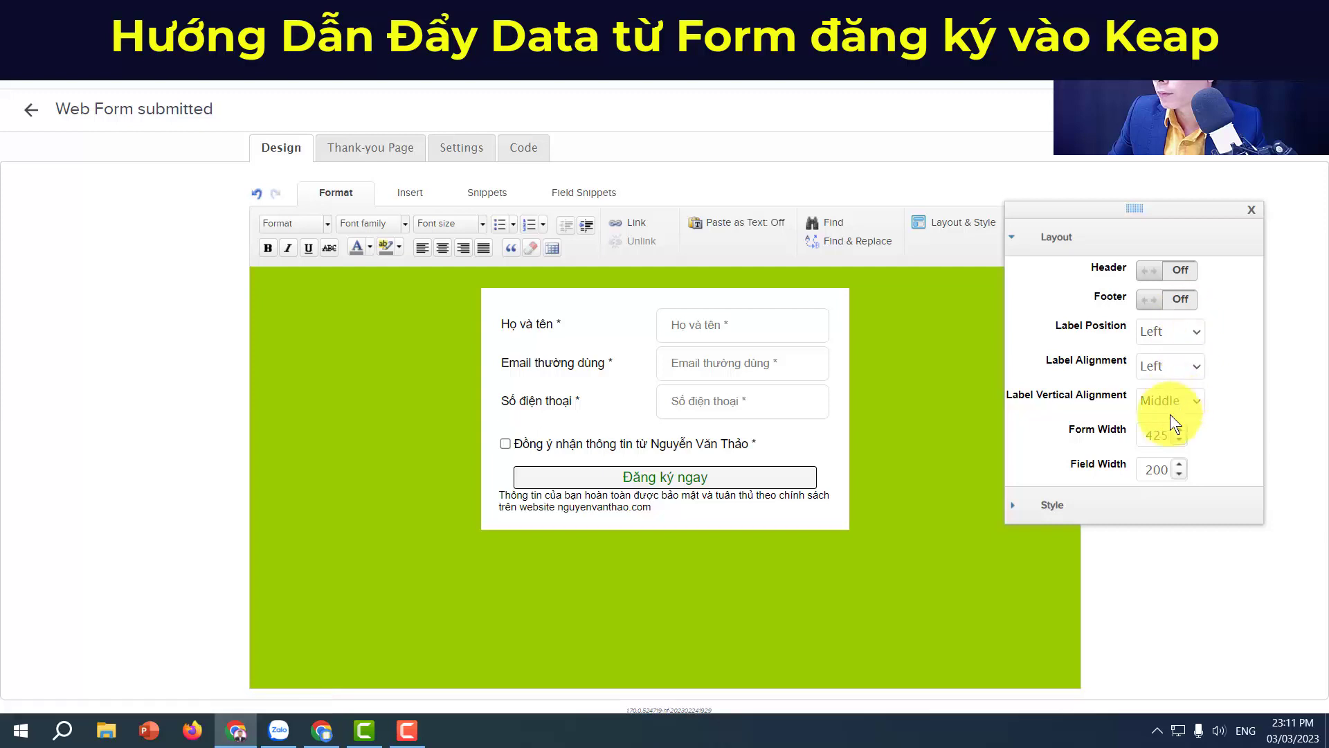
click(1189, 271)
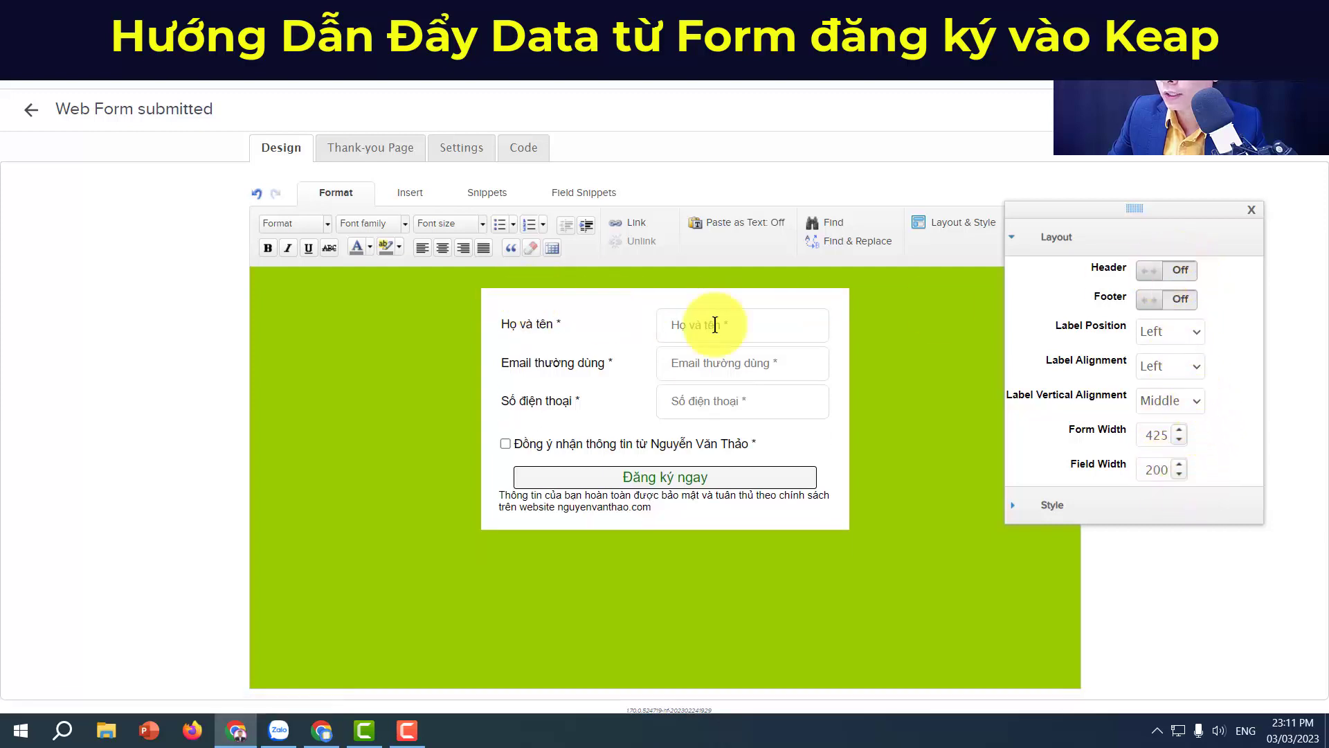
click(1044, 246)
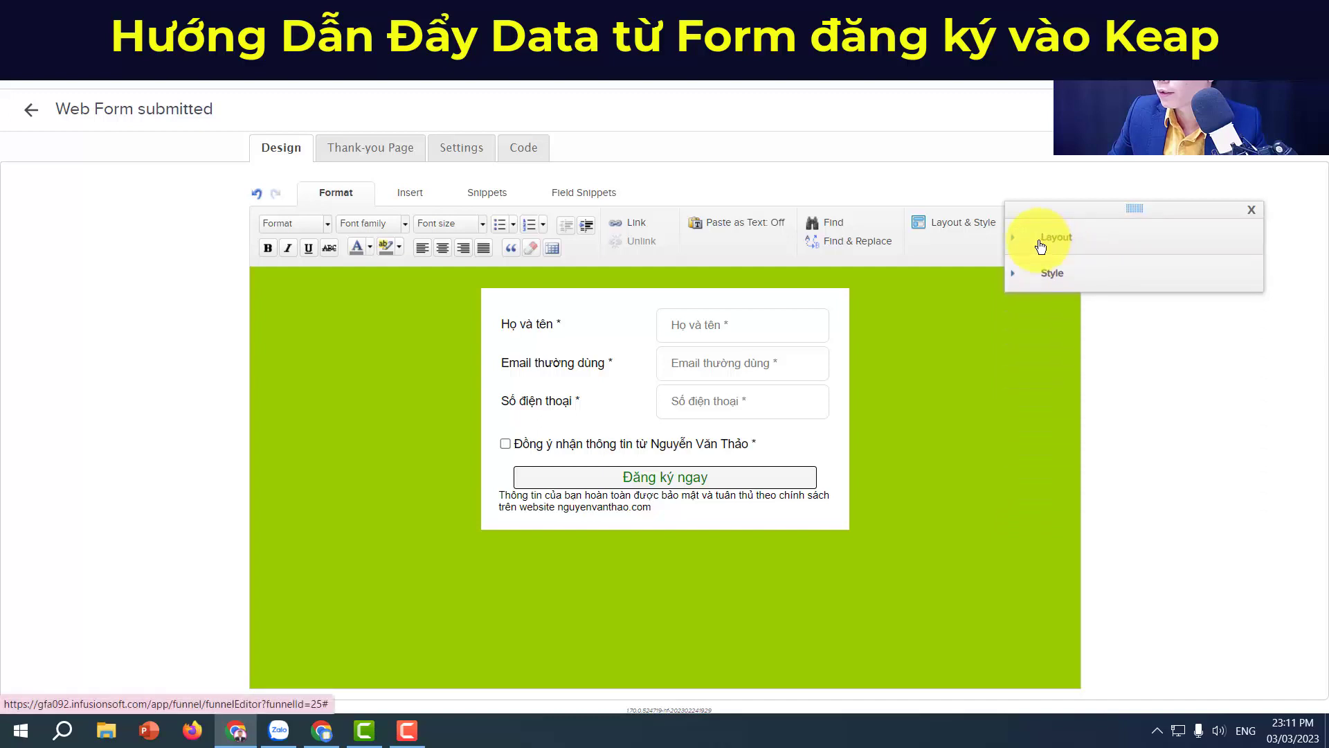
click(407, 194)
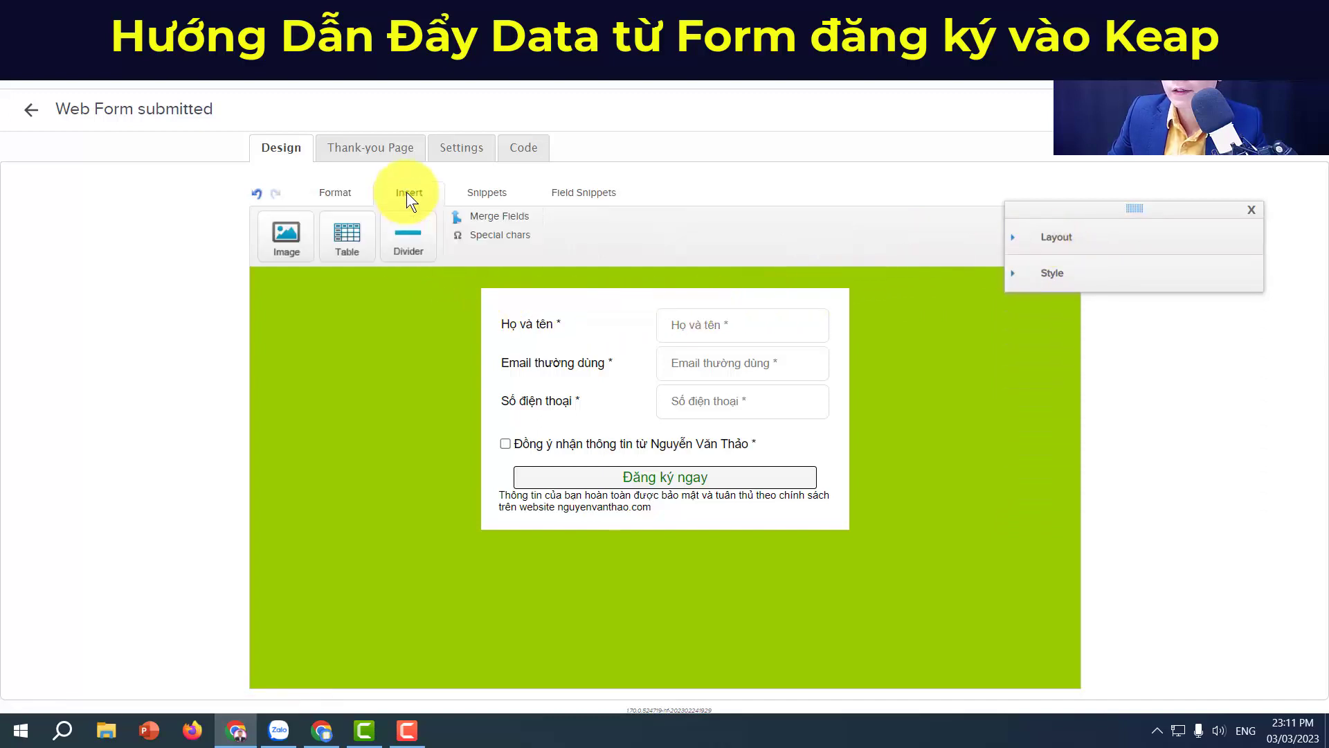
click(351, 192)
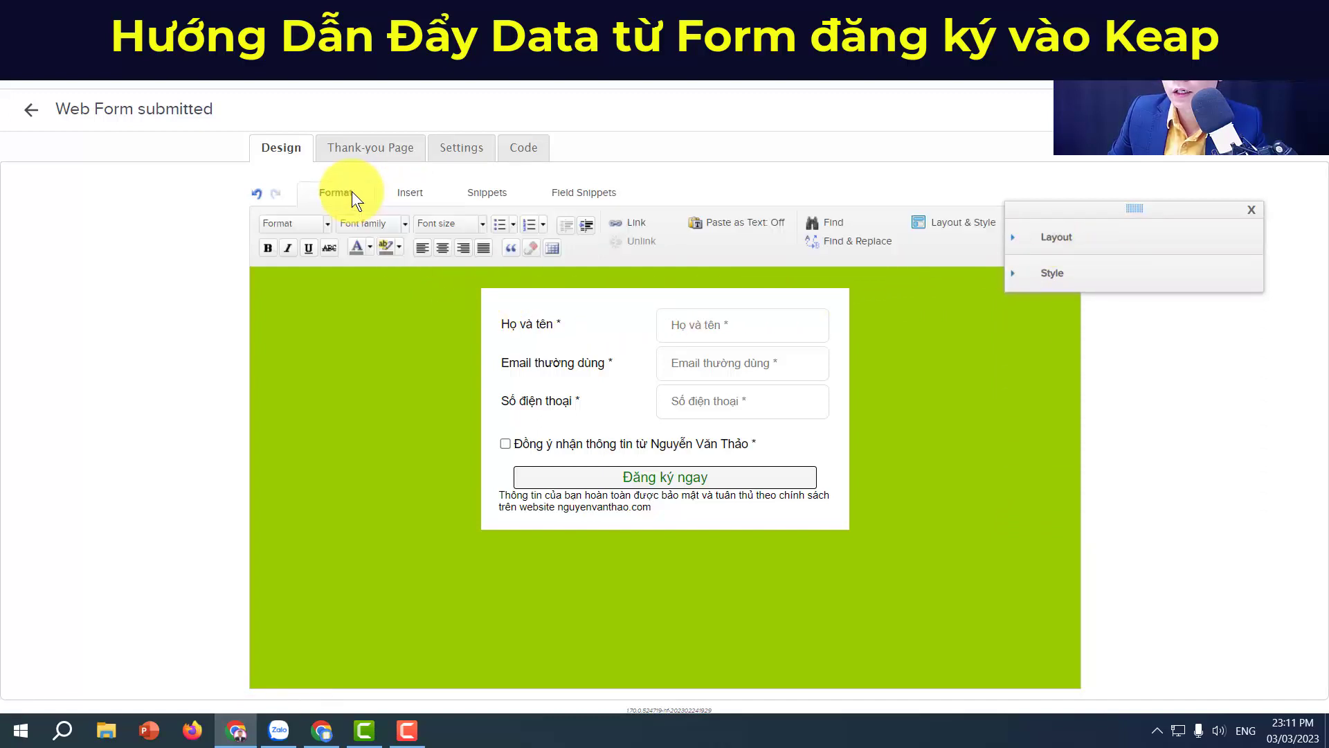
Step: Drag a Title snippet to the top of the form and retitle it 'Nhận Ebook Miễn Phí'
click(475, 198)
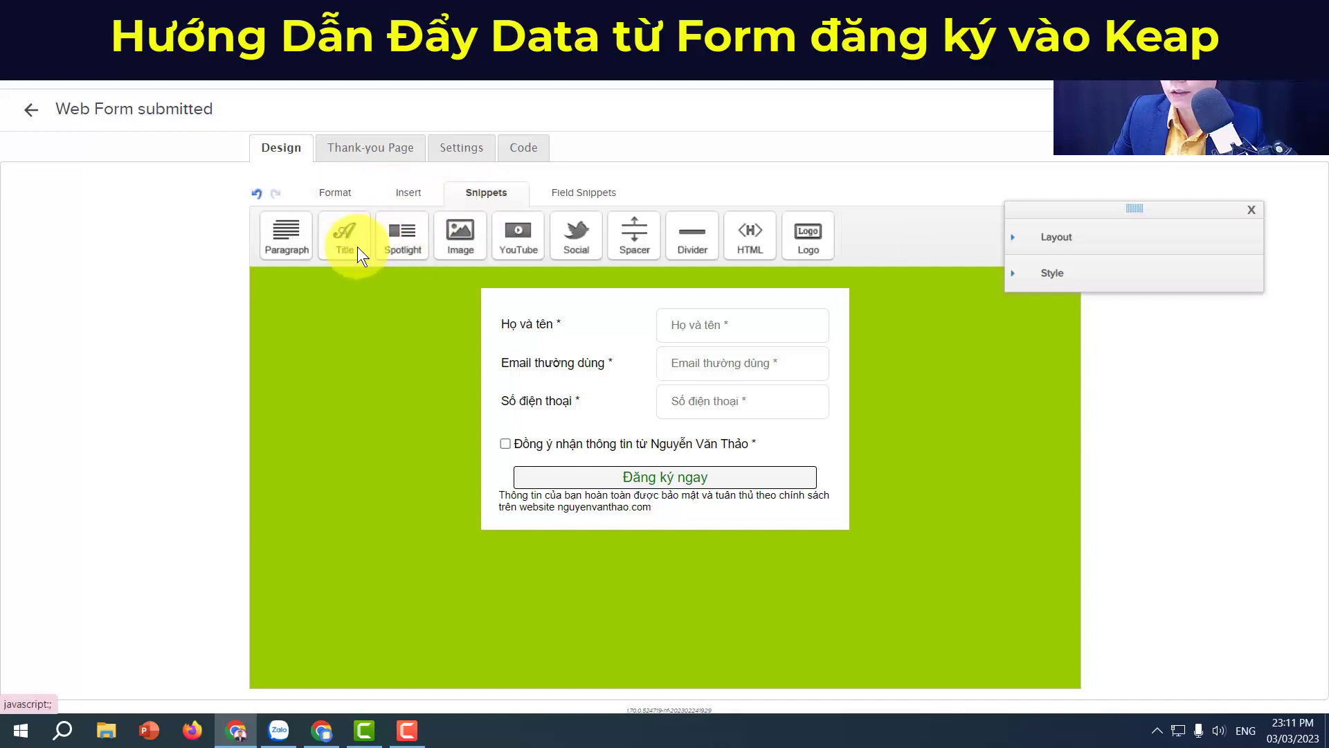
drag(357, 247, 671, 334)
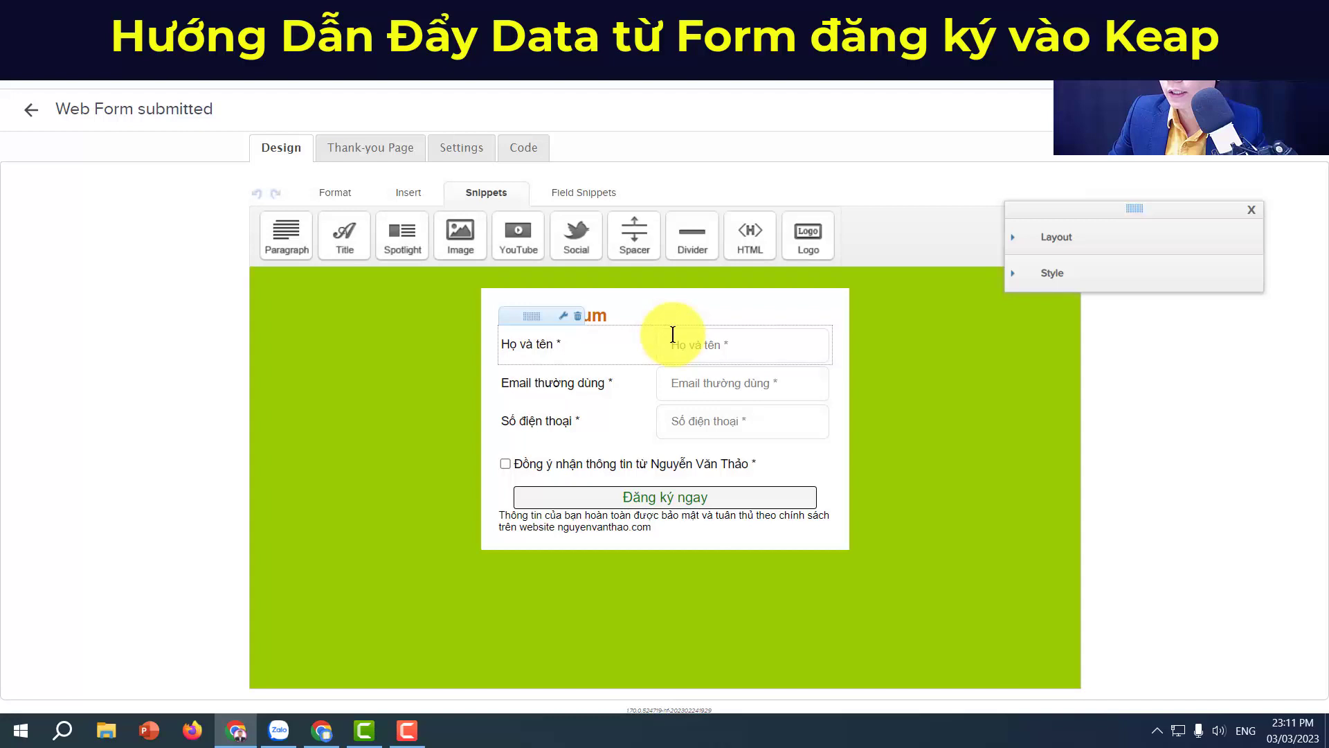
triple_click(638, 312)
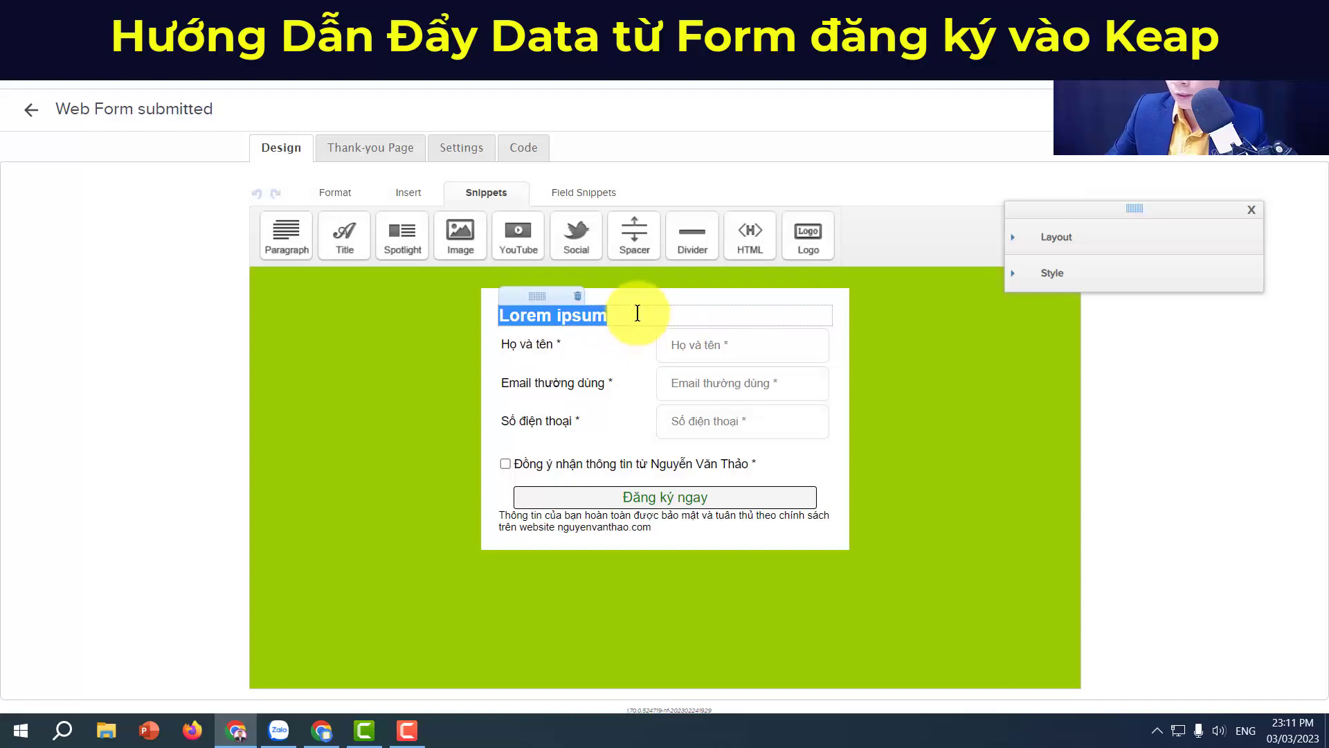
text(D)
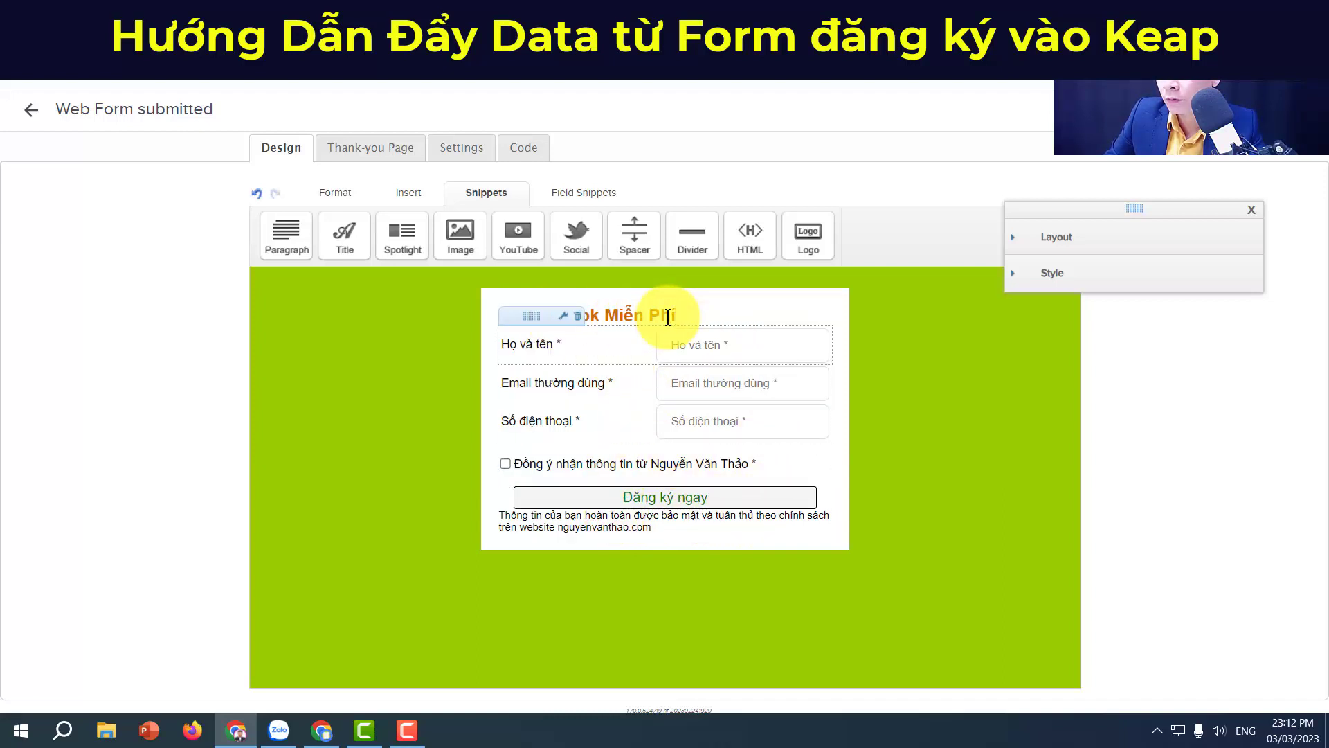
Step: Set the form's Title colour swatch from orange to a dark green in Layout & Style
click(1066, 244)
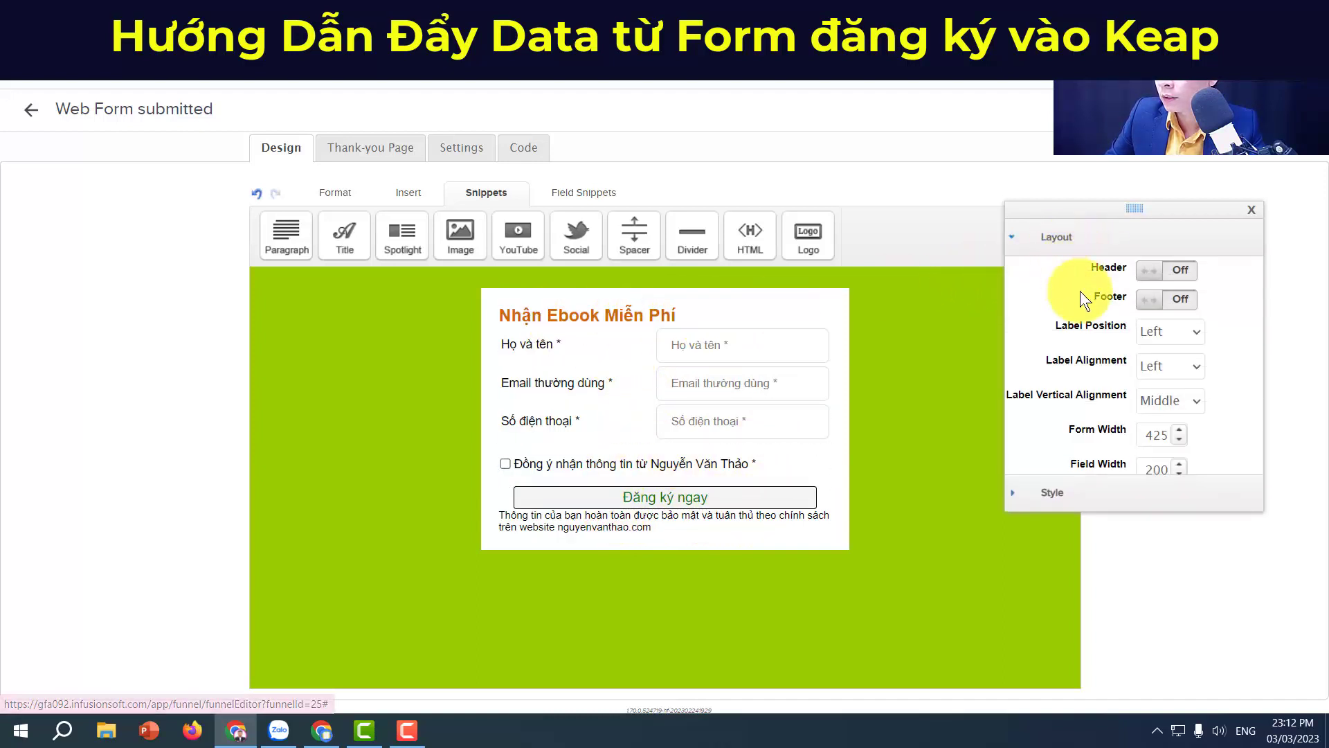
click(1051, 492)
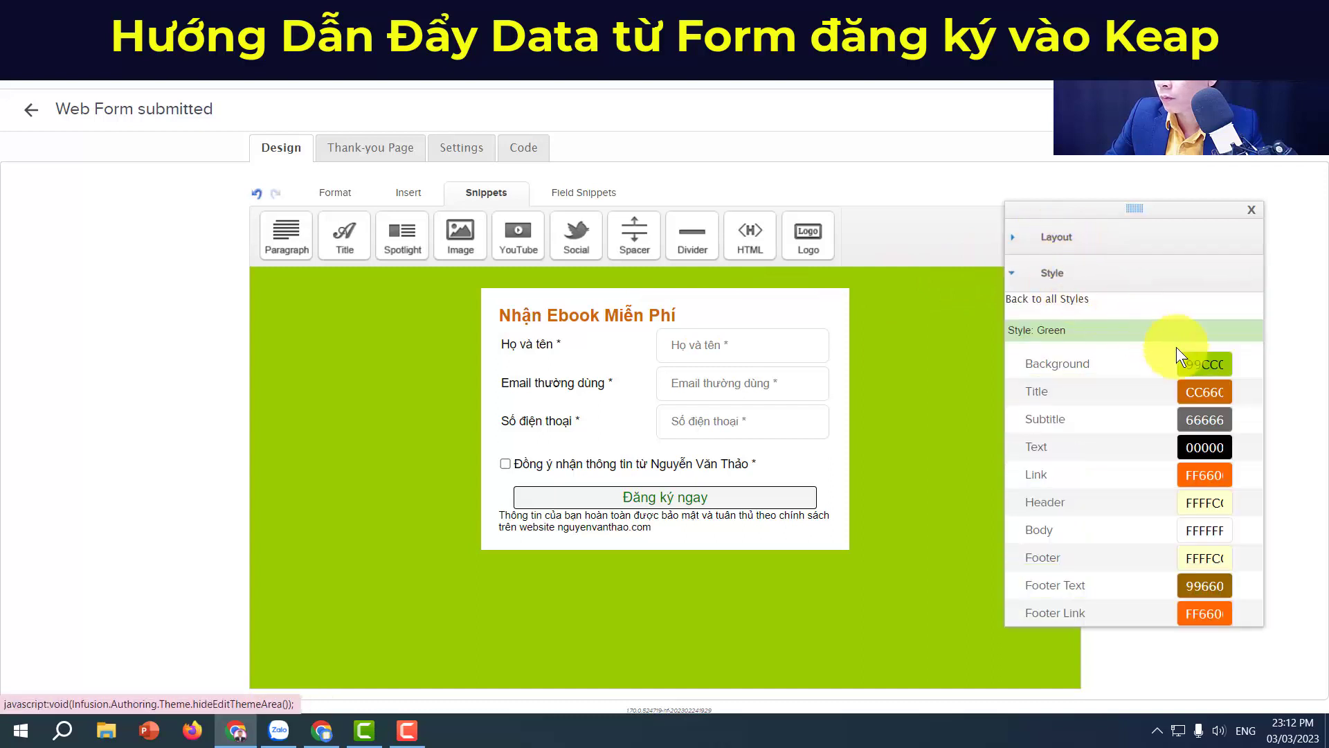
click(1195, 392)
drag(1107, 417, 1007, 407)
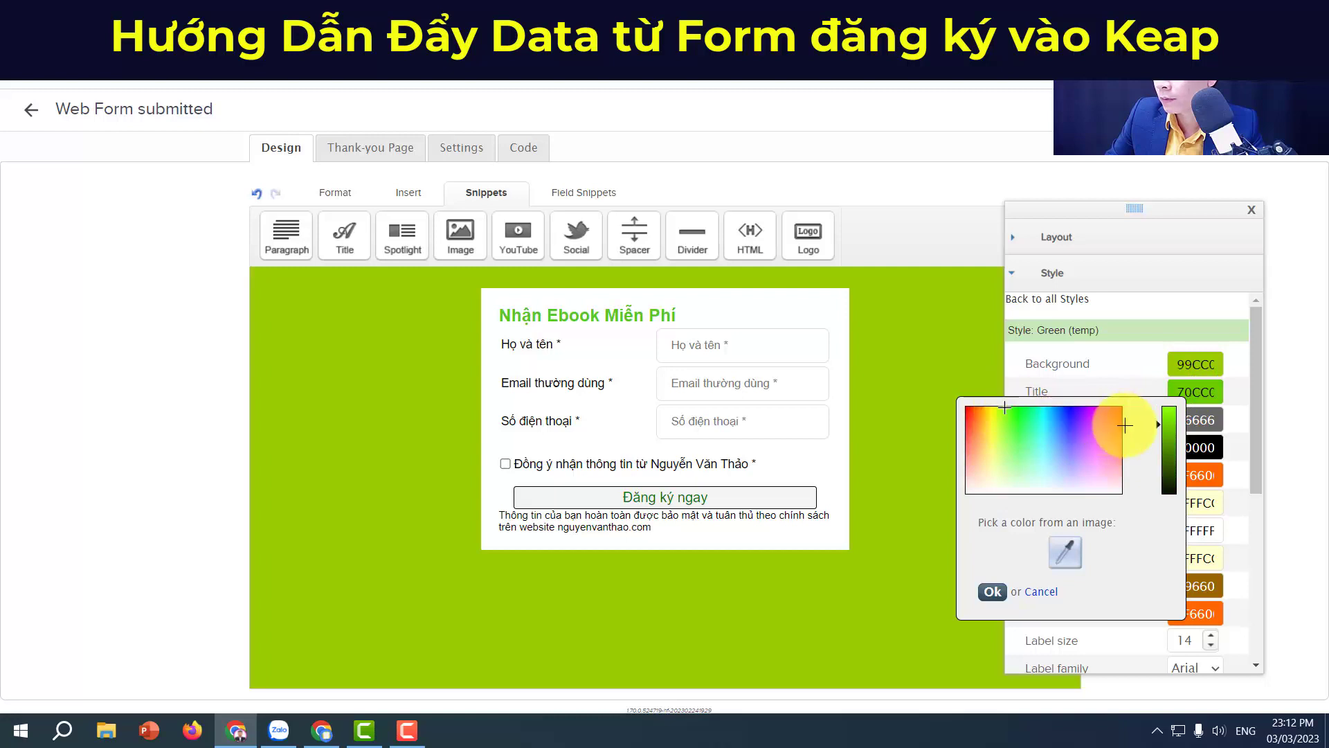
click(1168, 444)
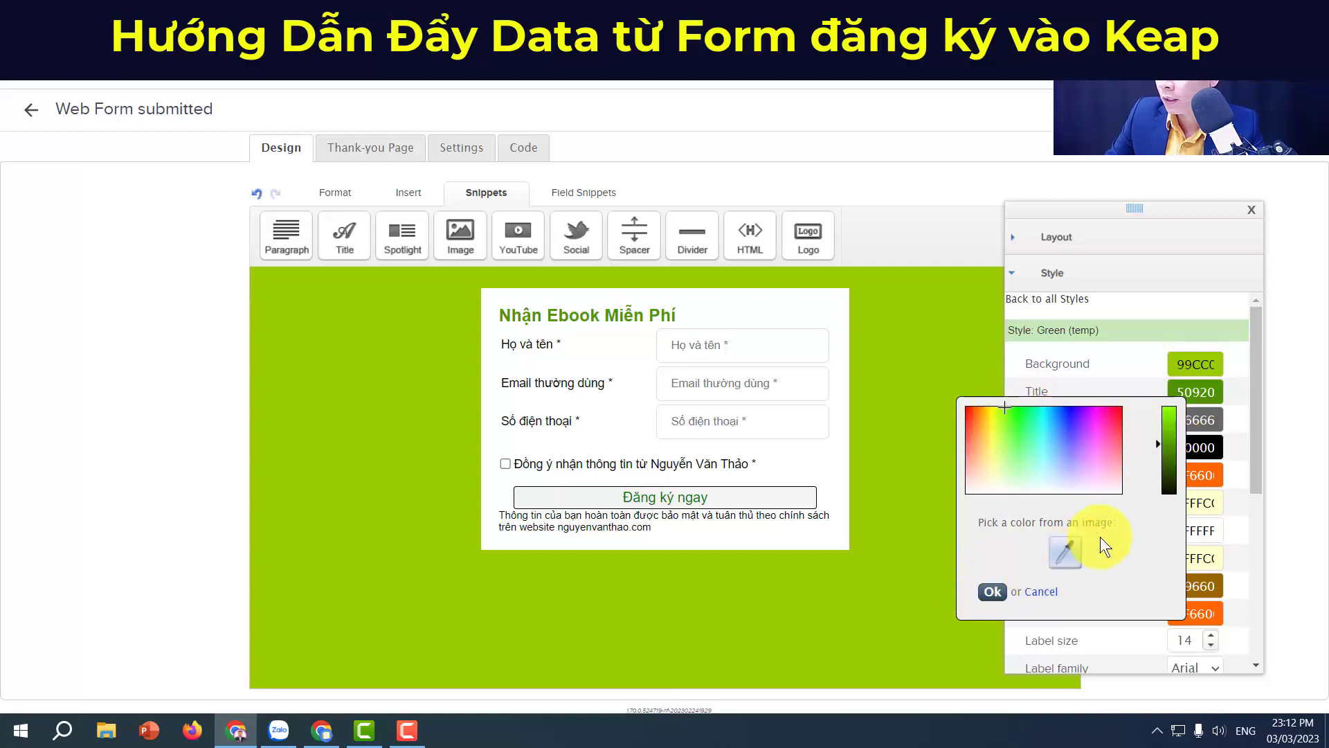
click(991, 592)
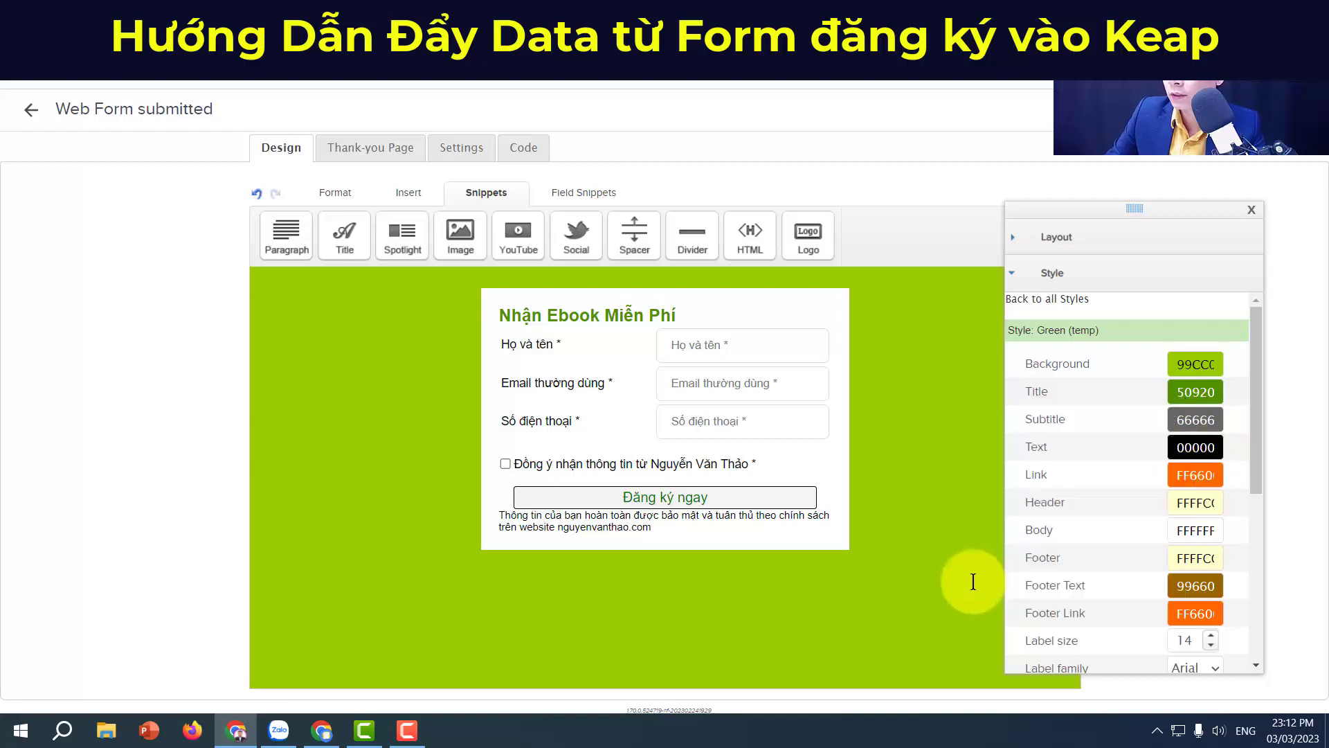
click(1255, 215)
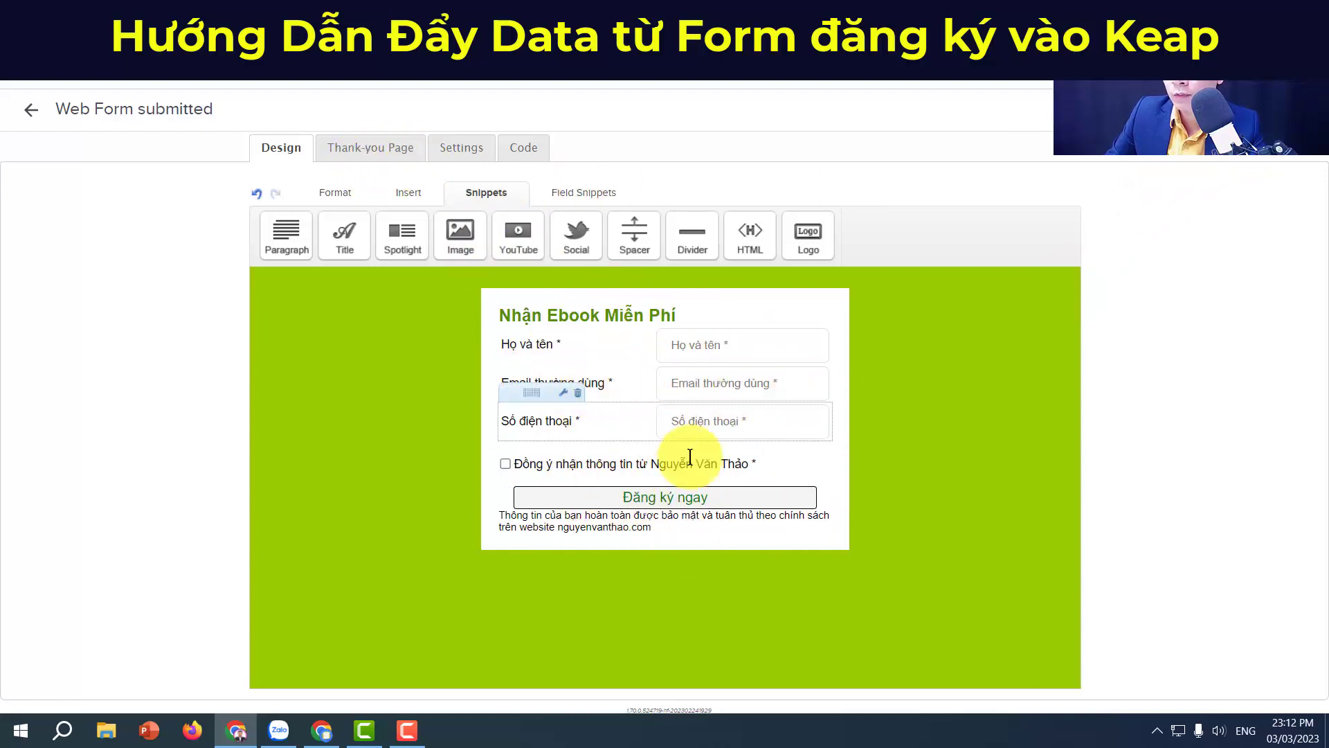
Step: Save the custom colour scheme as a new style named 'form thu lead'
click(360, 150)
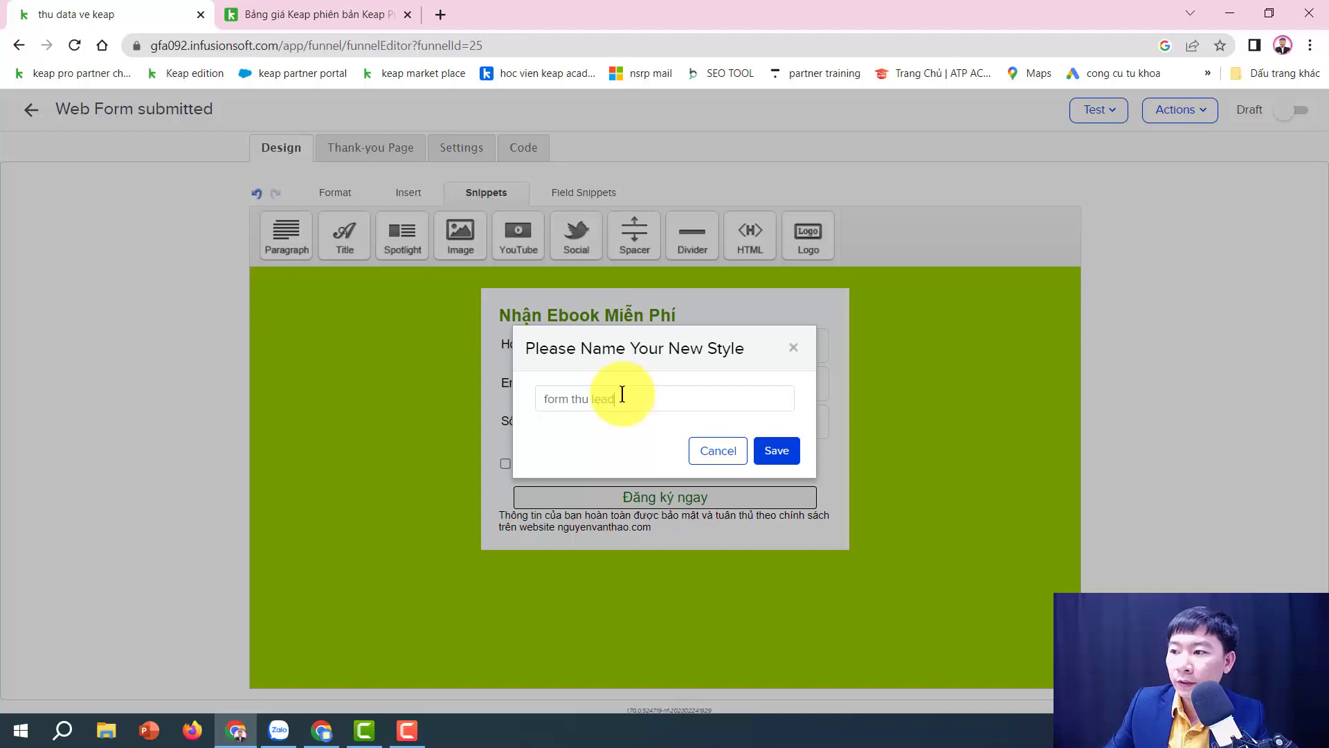
click(774, 450)
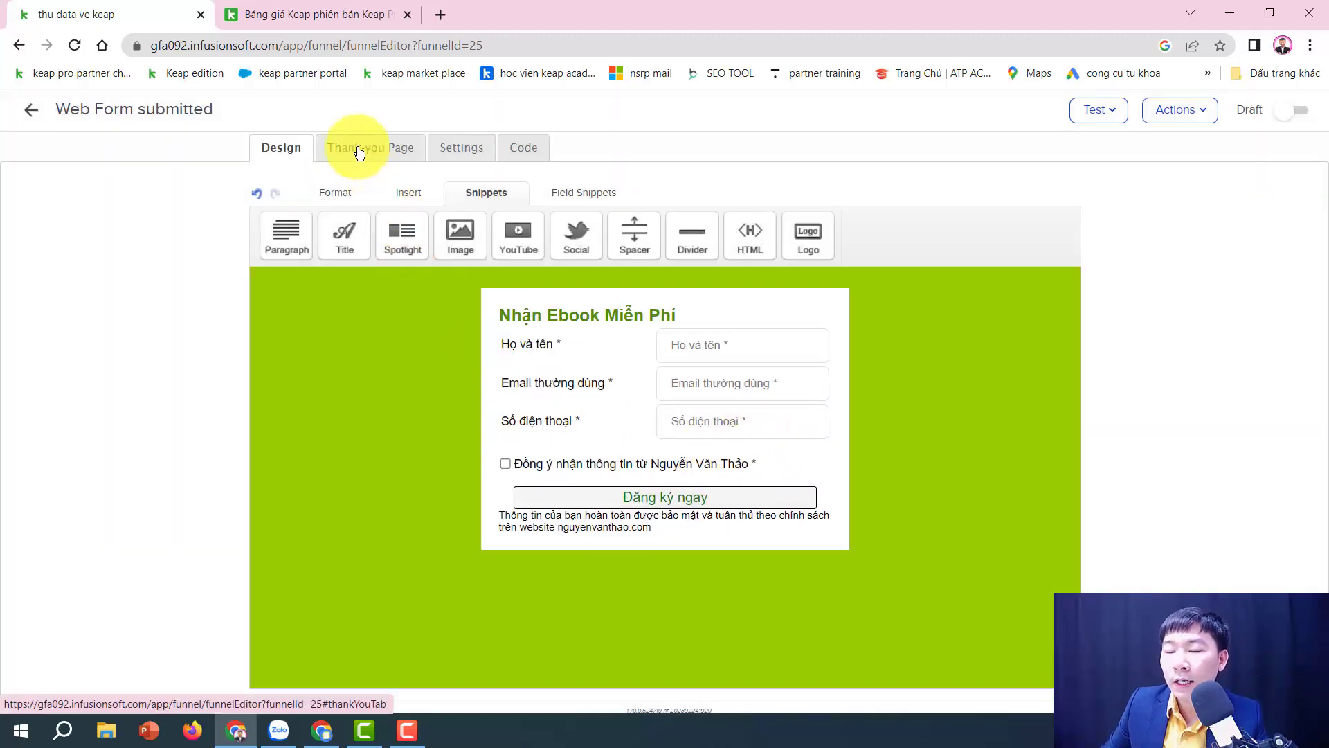
Step: Set Thank-you Page to Display to Web address, then switch to the LadiPage window
click(360, 154)
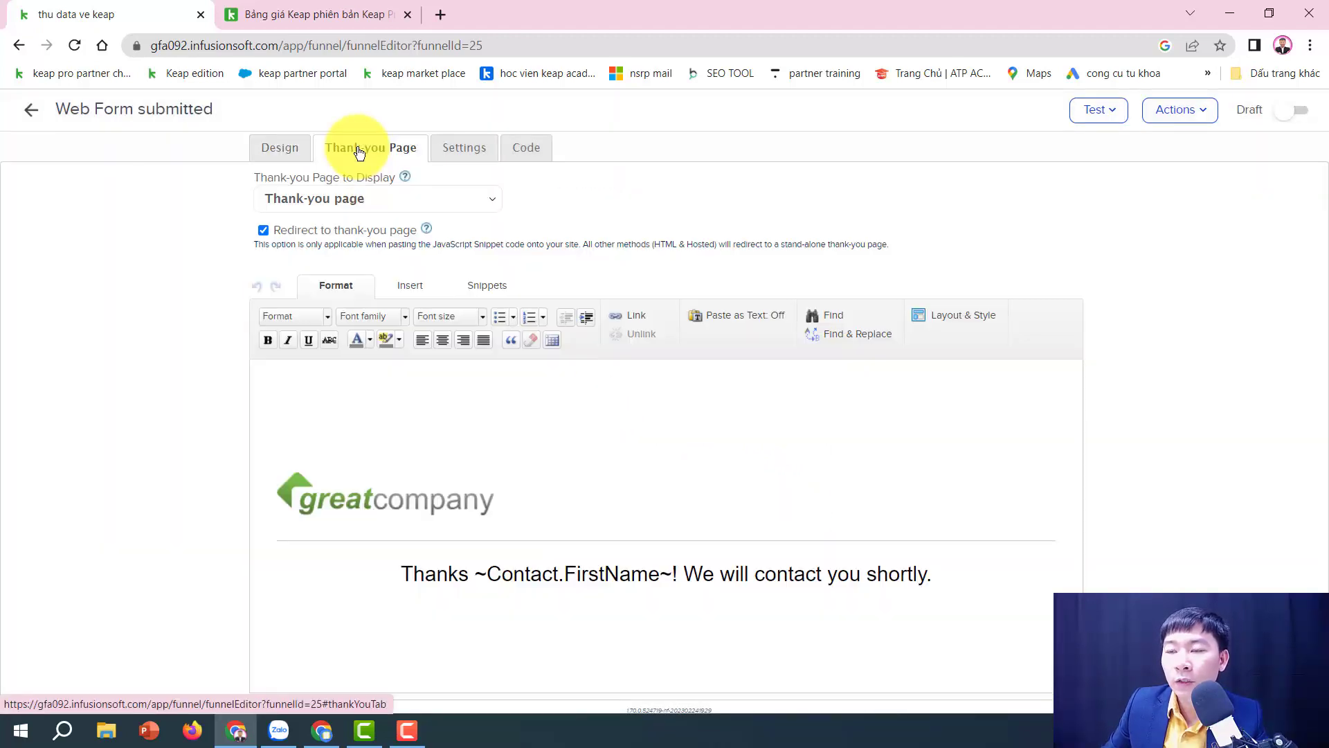
click(359, 197)
click(331, 233)
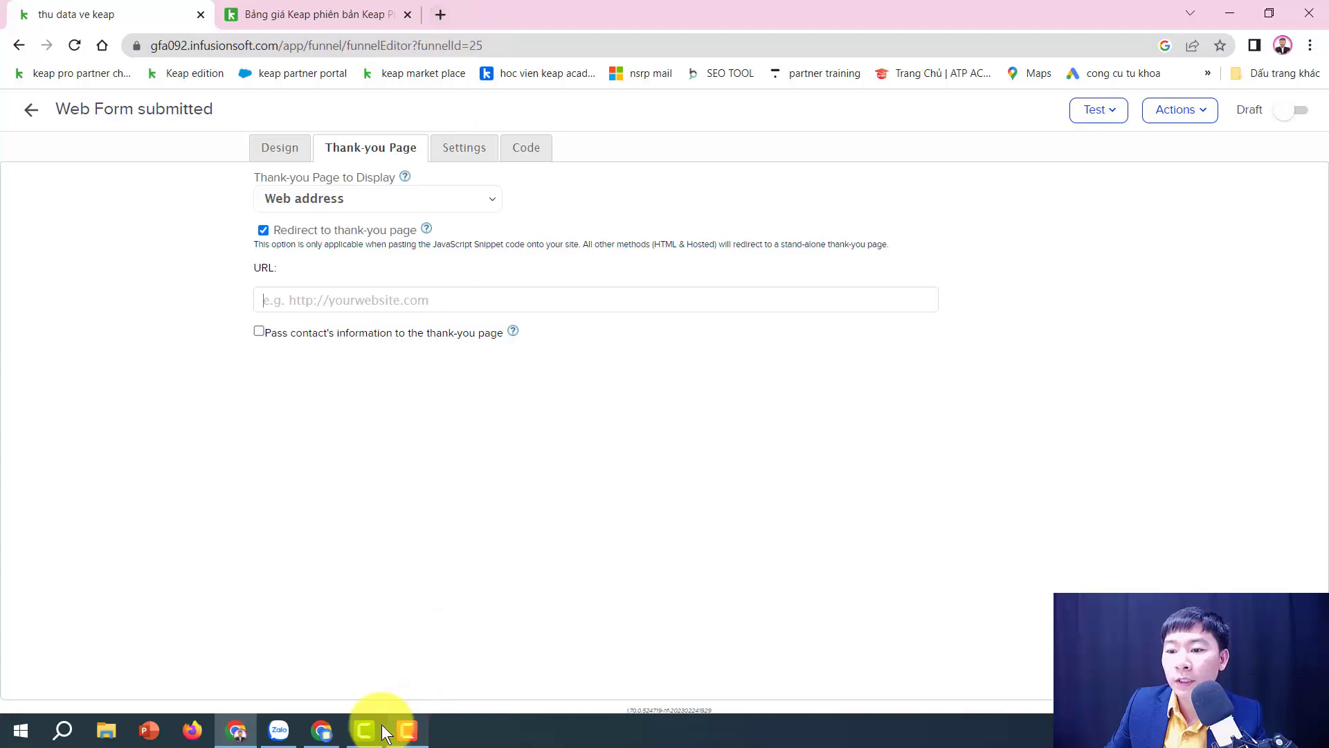
click(321, 733)
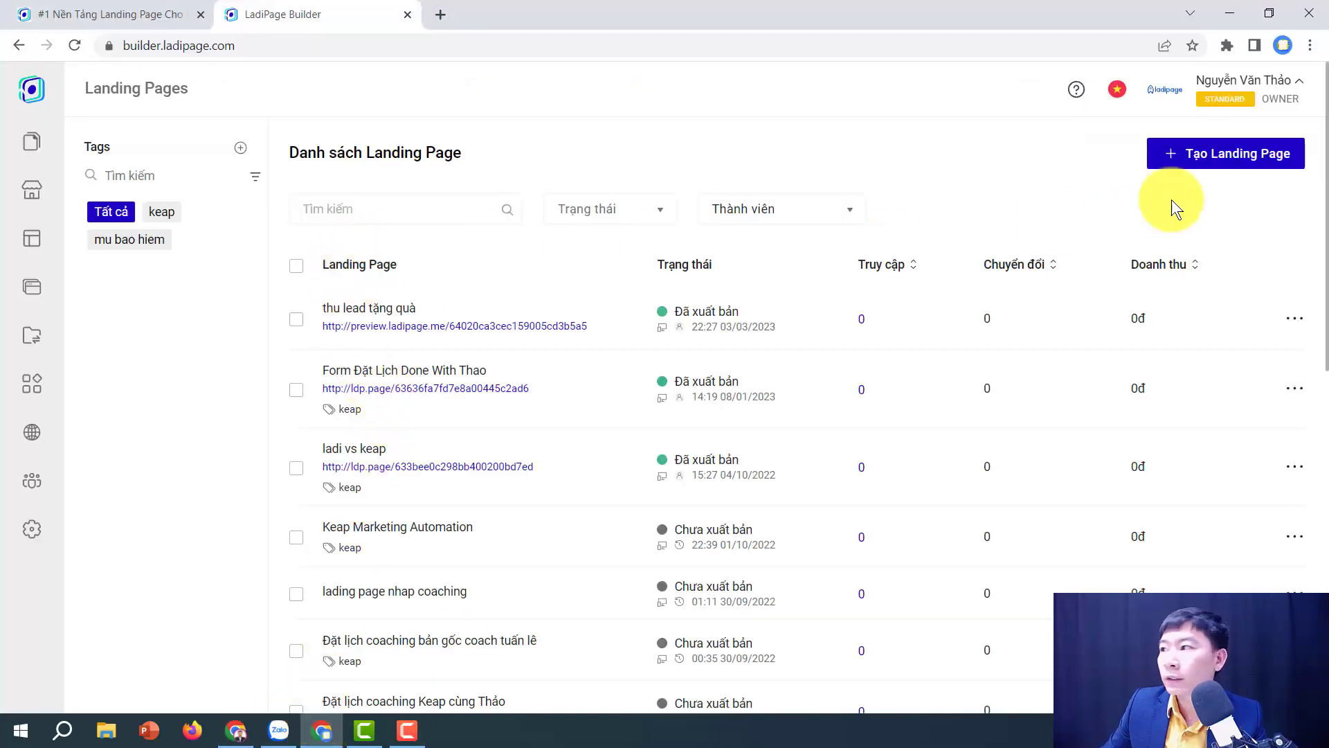
Step: Create a blank responsive landing page named 'thank you page'
click(1206, 159)
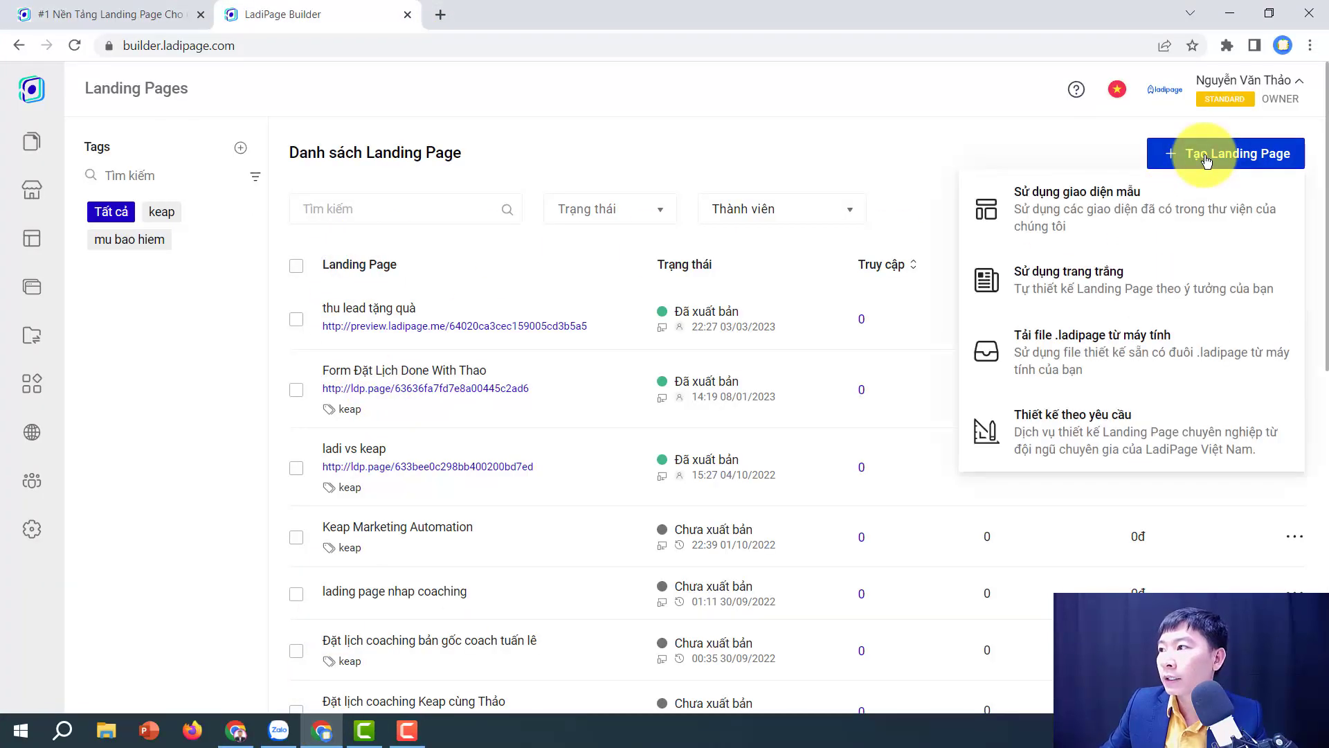
click(1075, 284)
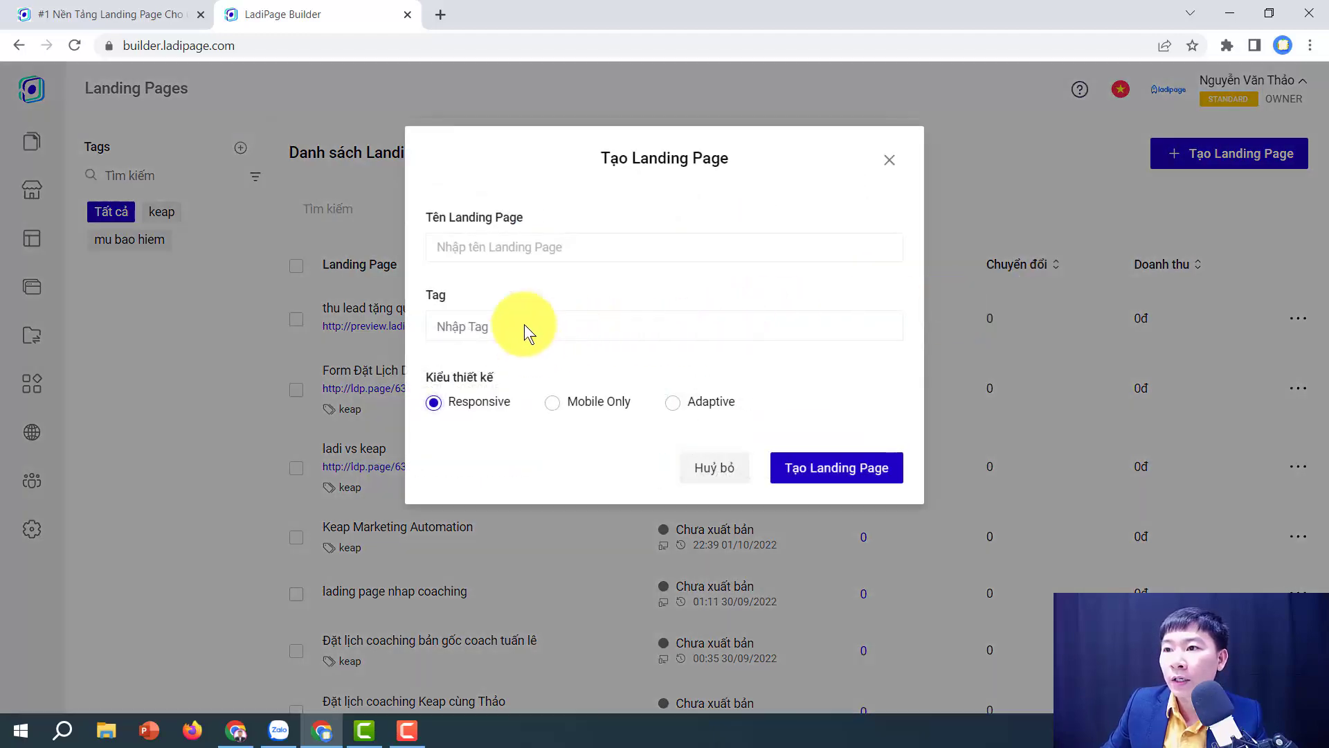
click(504, 249)
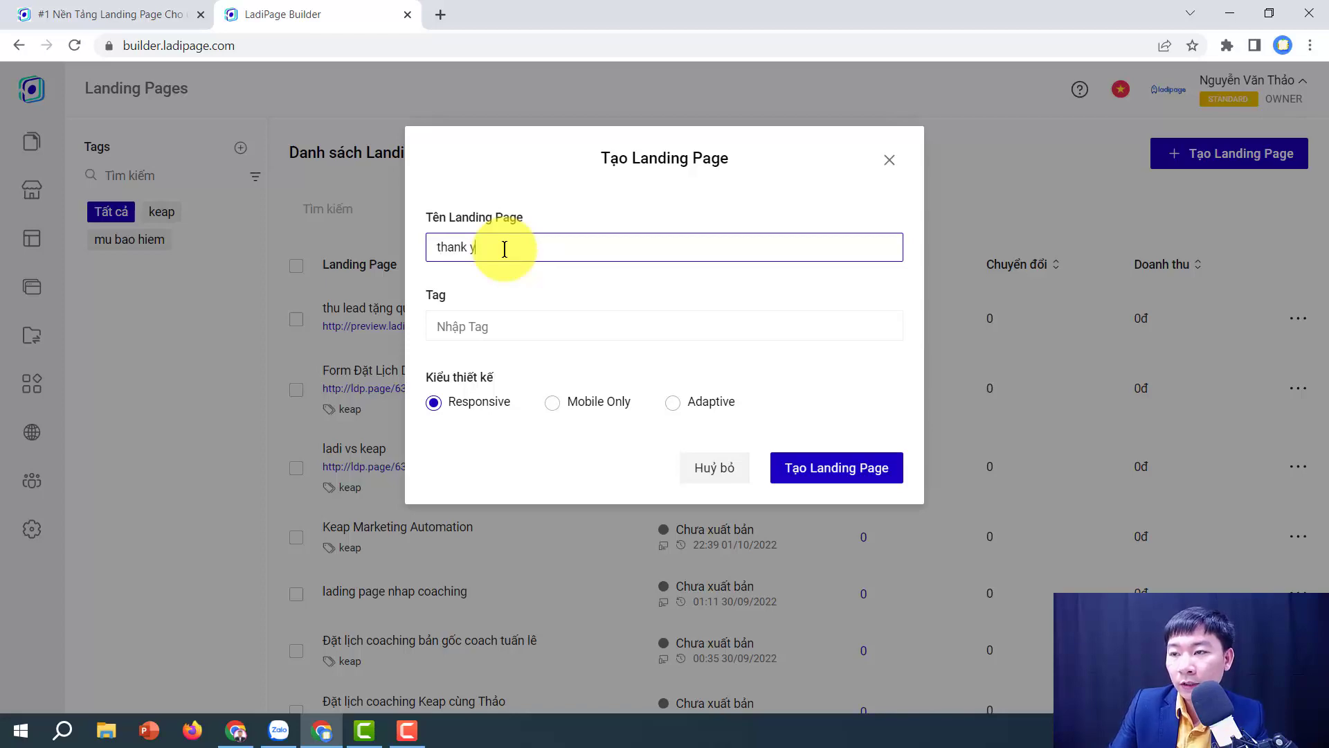
text(thank you page)
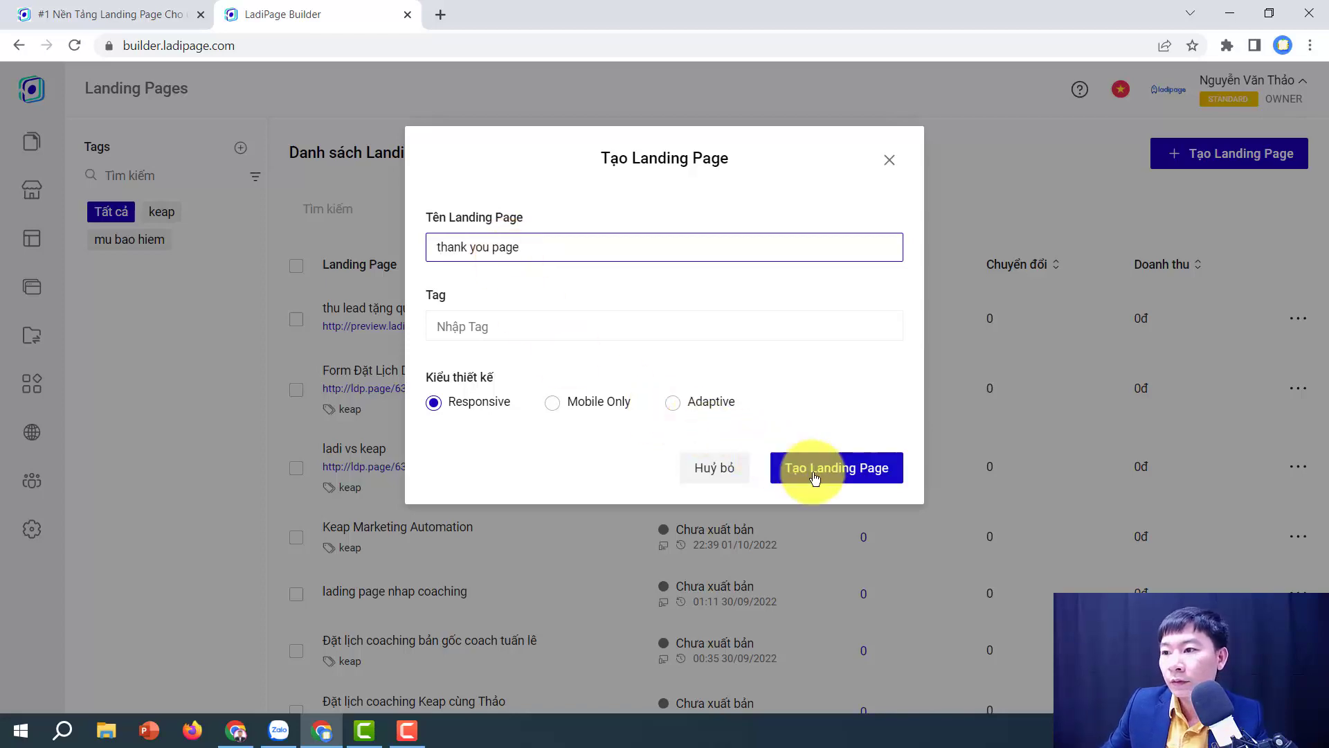
click(805, 474)
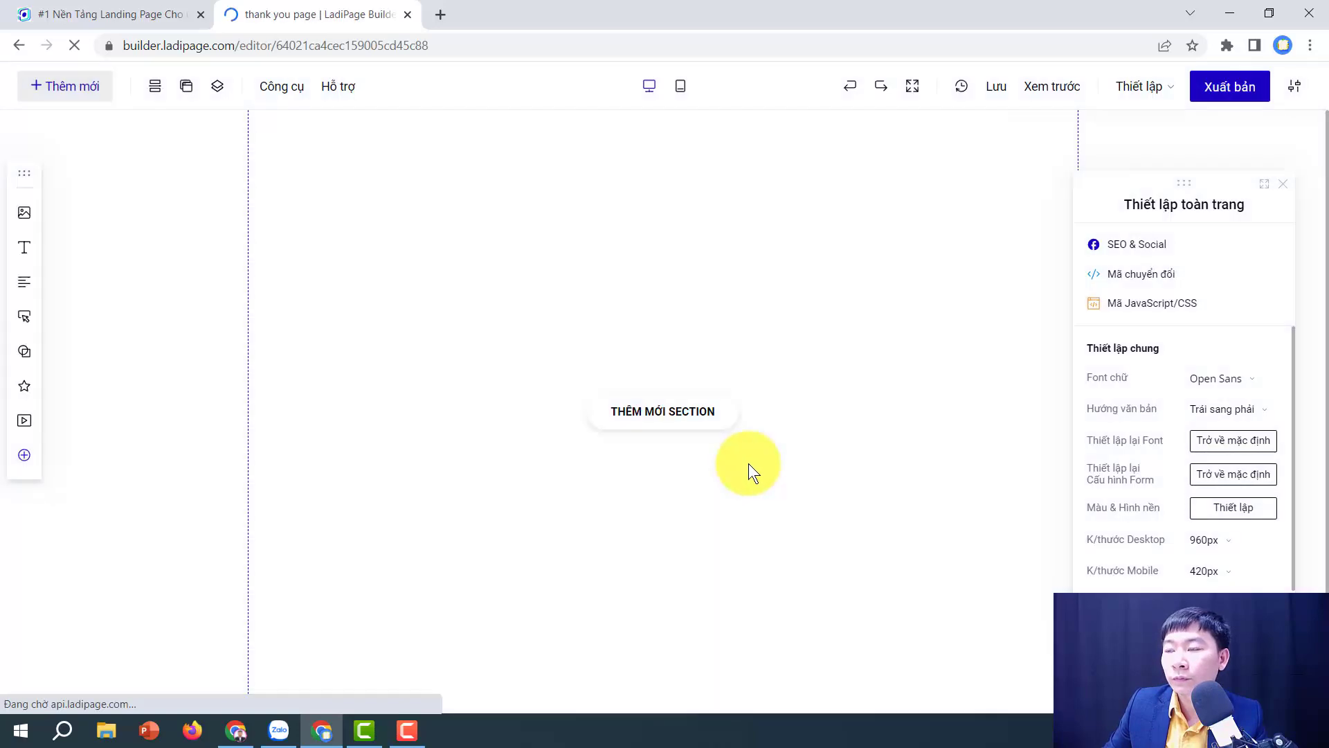
Step: Insert the OUR TEAM section from the Team templates and delete its grouped member cards
click(666, 423)
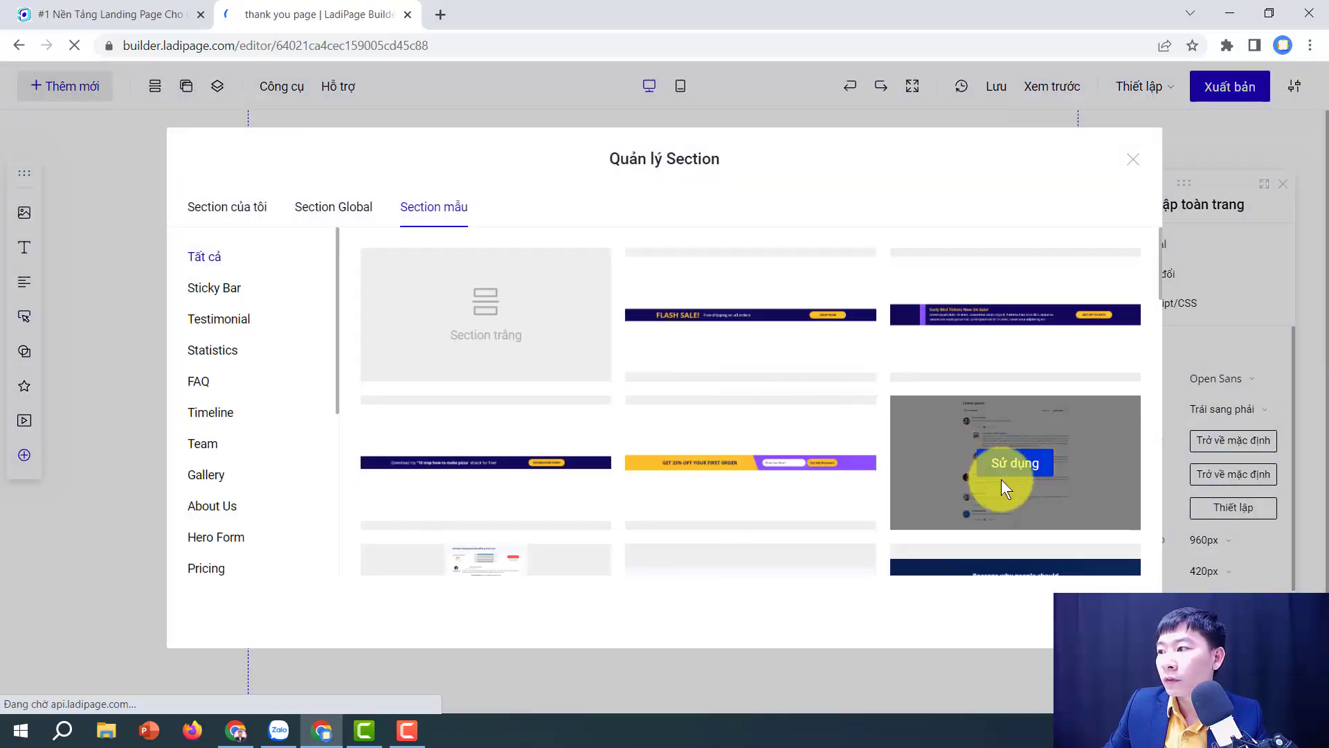
scroll(549, 522, down, 1)
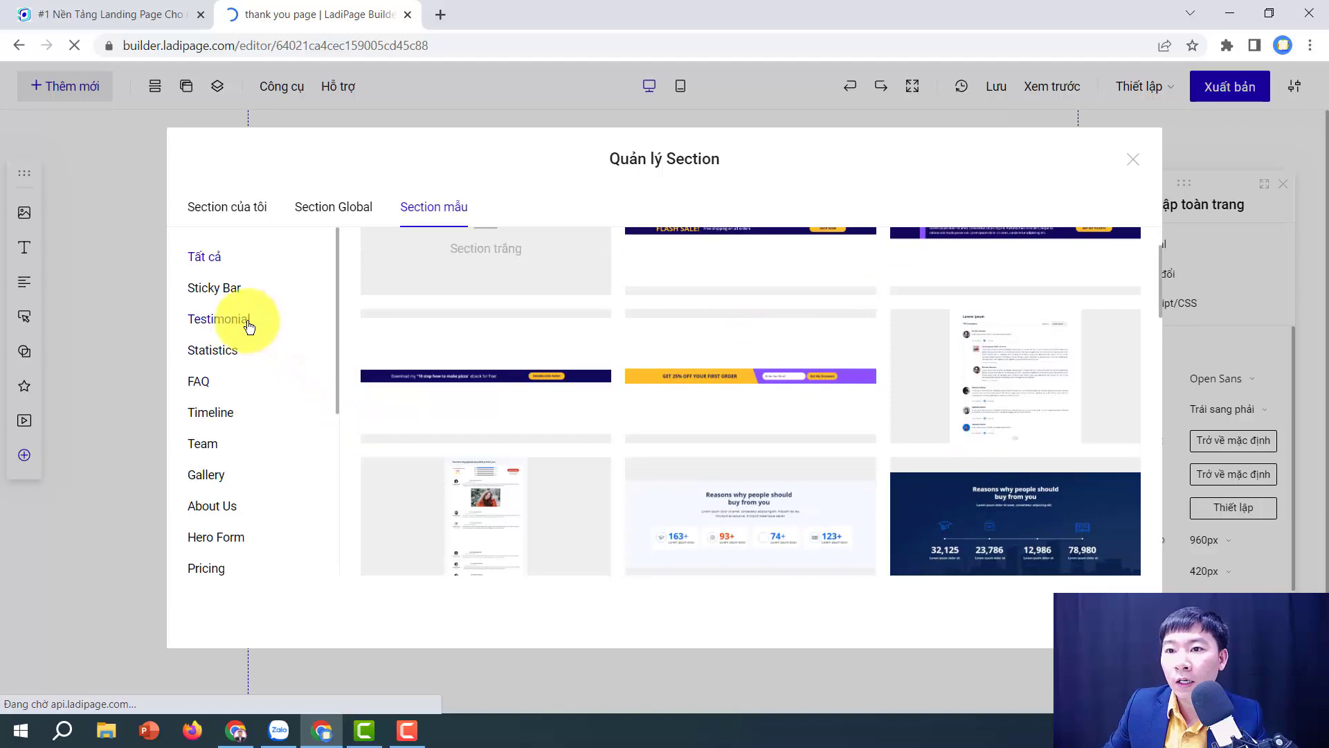
click(243, 321)
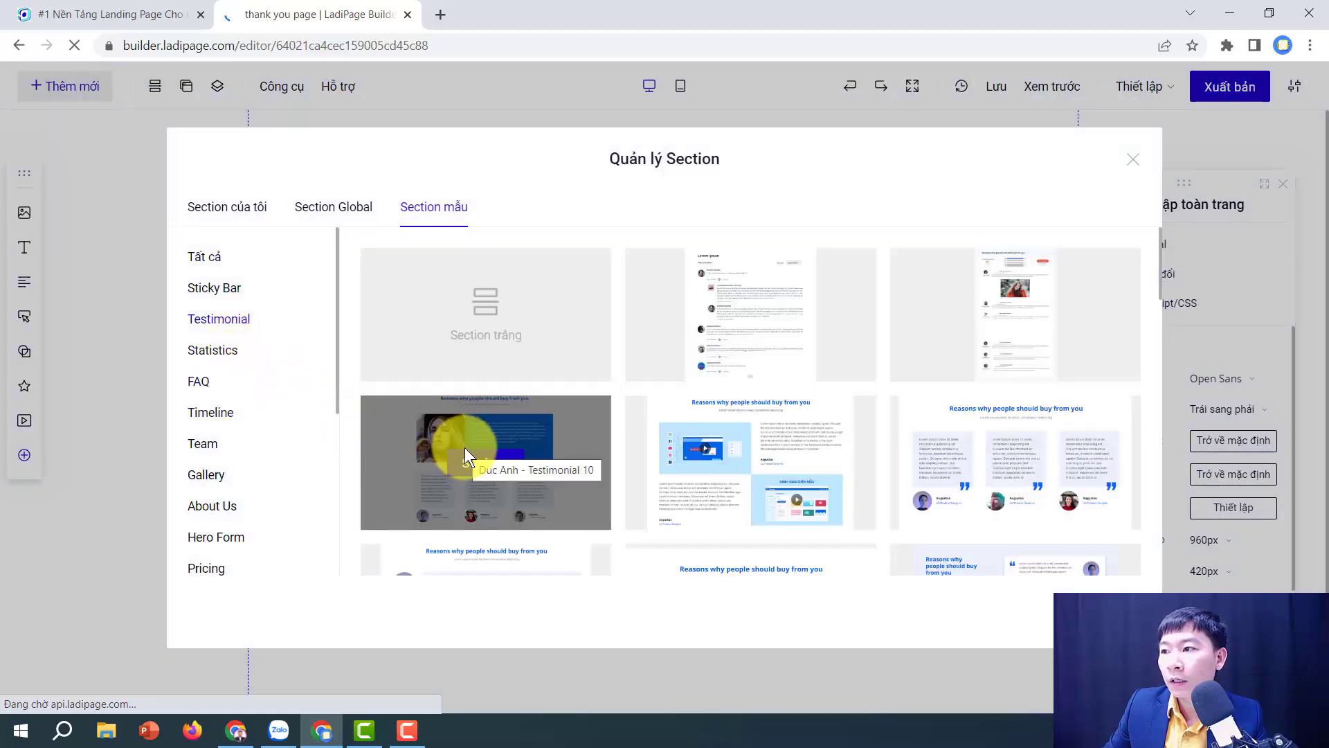
click(231, 449)
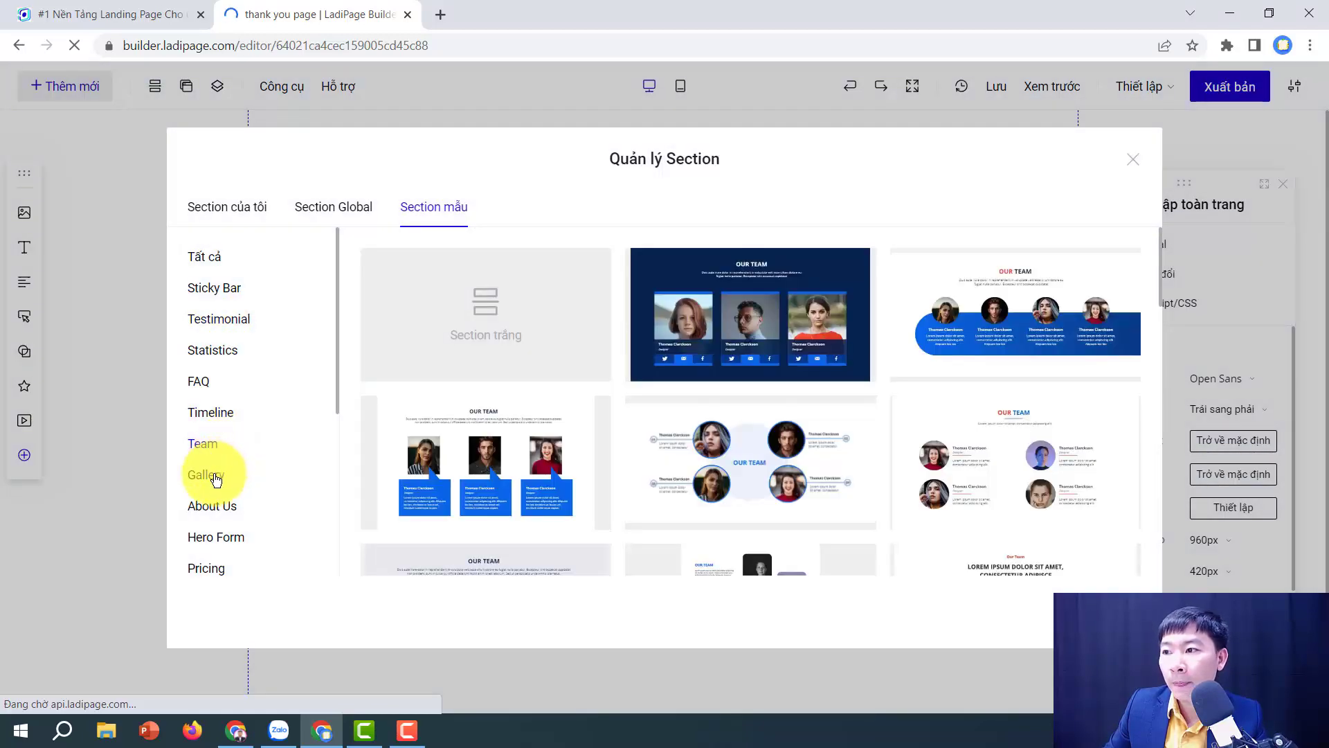
click(214, 475)
click(217, 445)
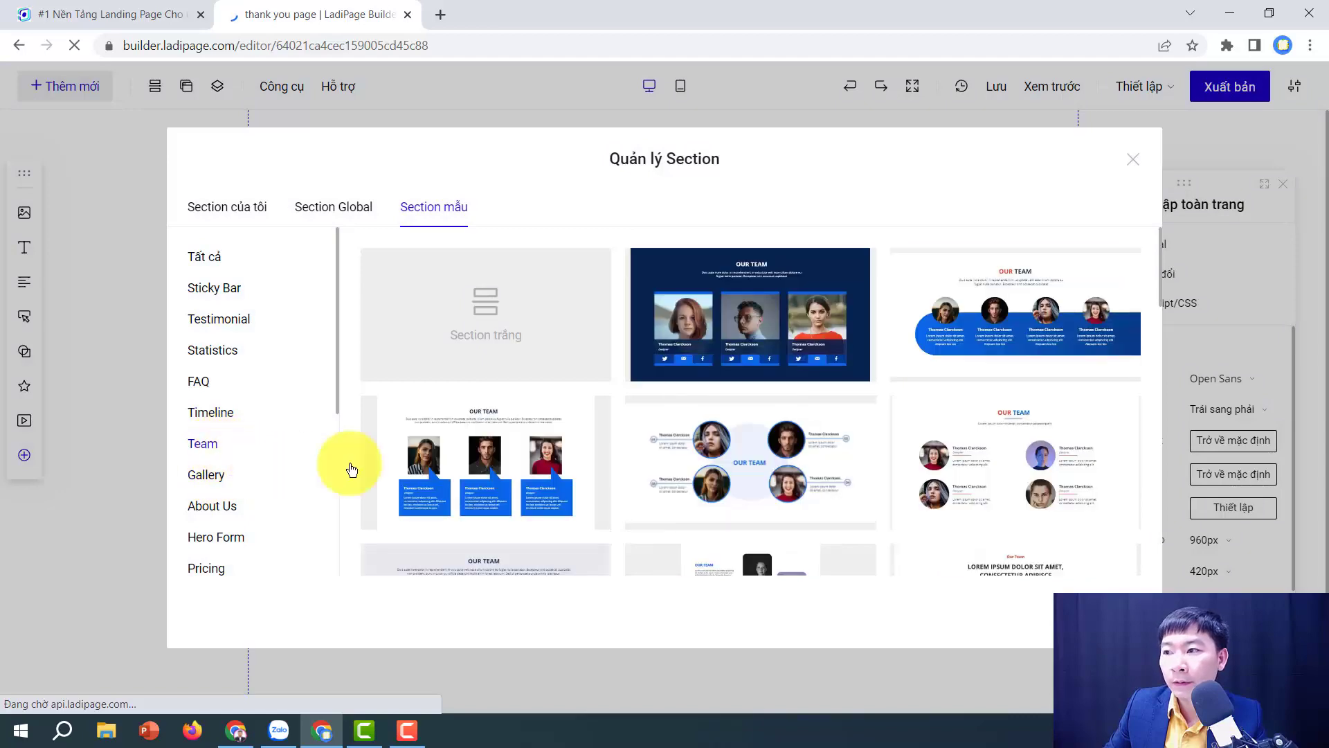
click(765, 326)
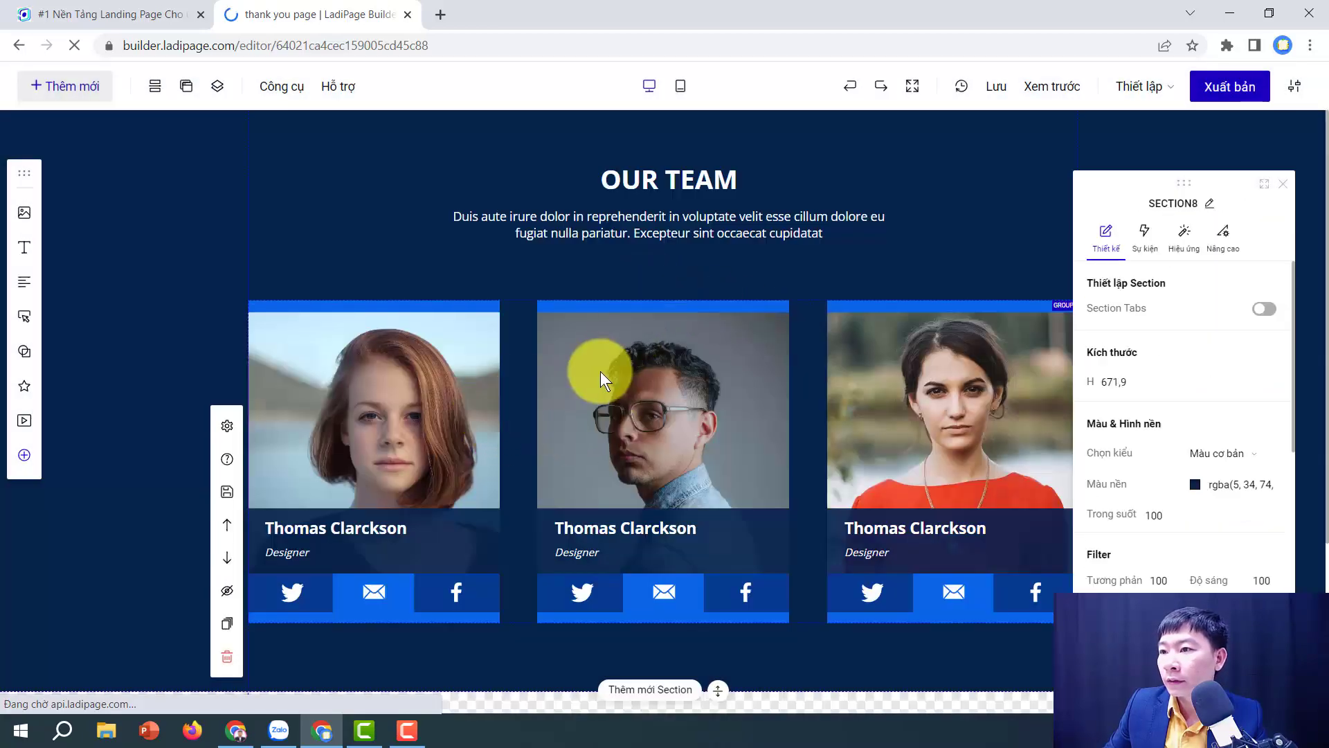
click(616, 371)
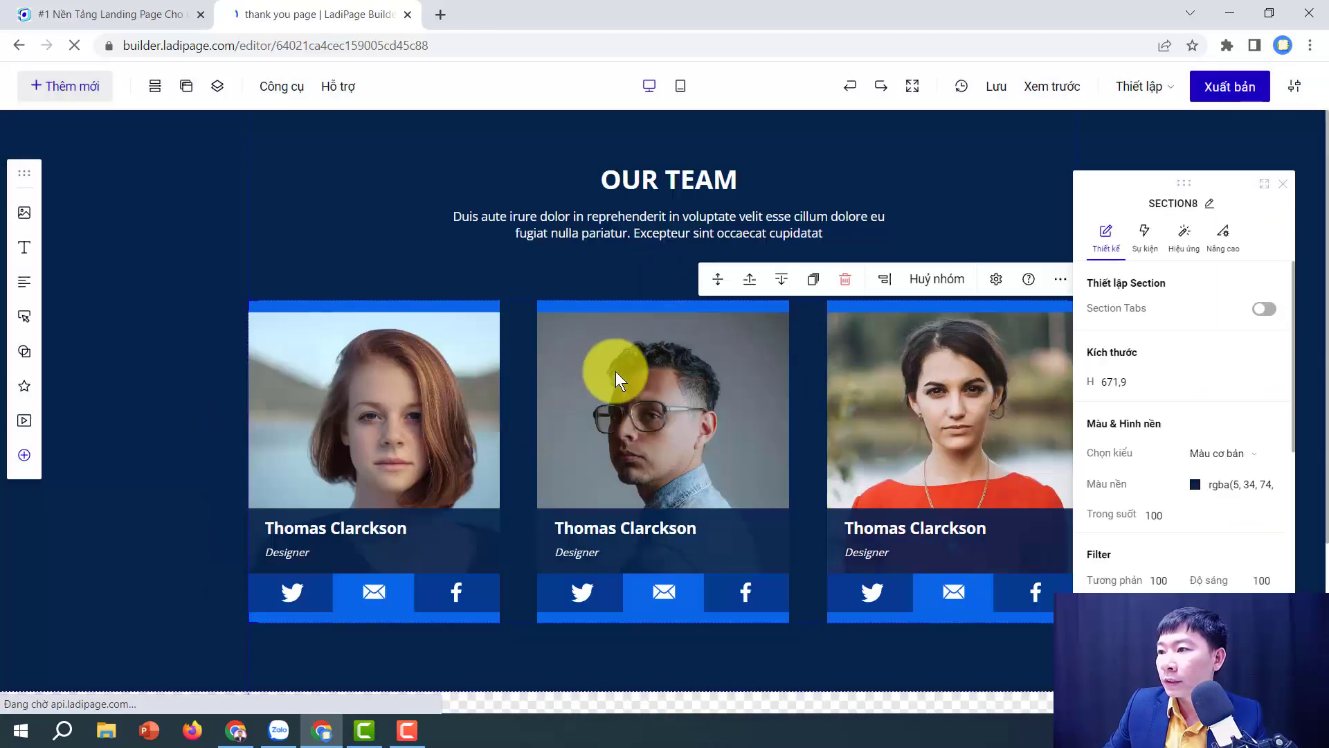
click(845, 278)
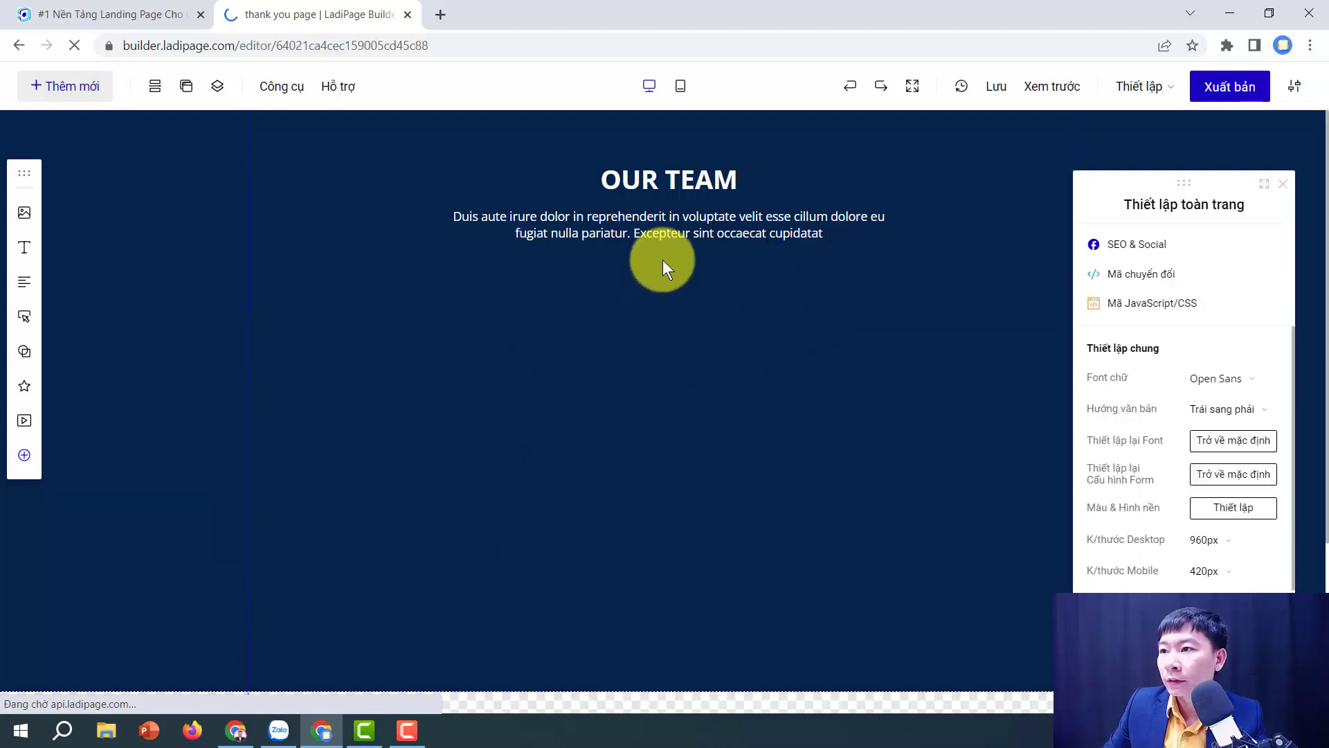
Step: Change the headline to 'Chuc mừng bạn' and widen it to fit one line
click(671, 181)
click(670, 181)
text(Chu)
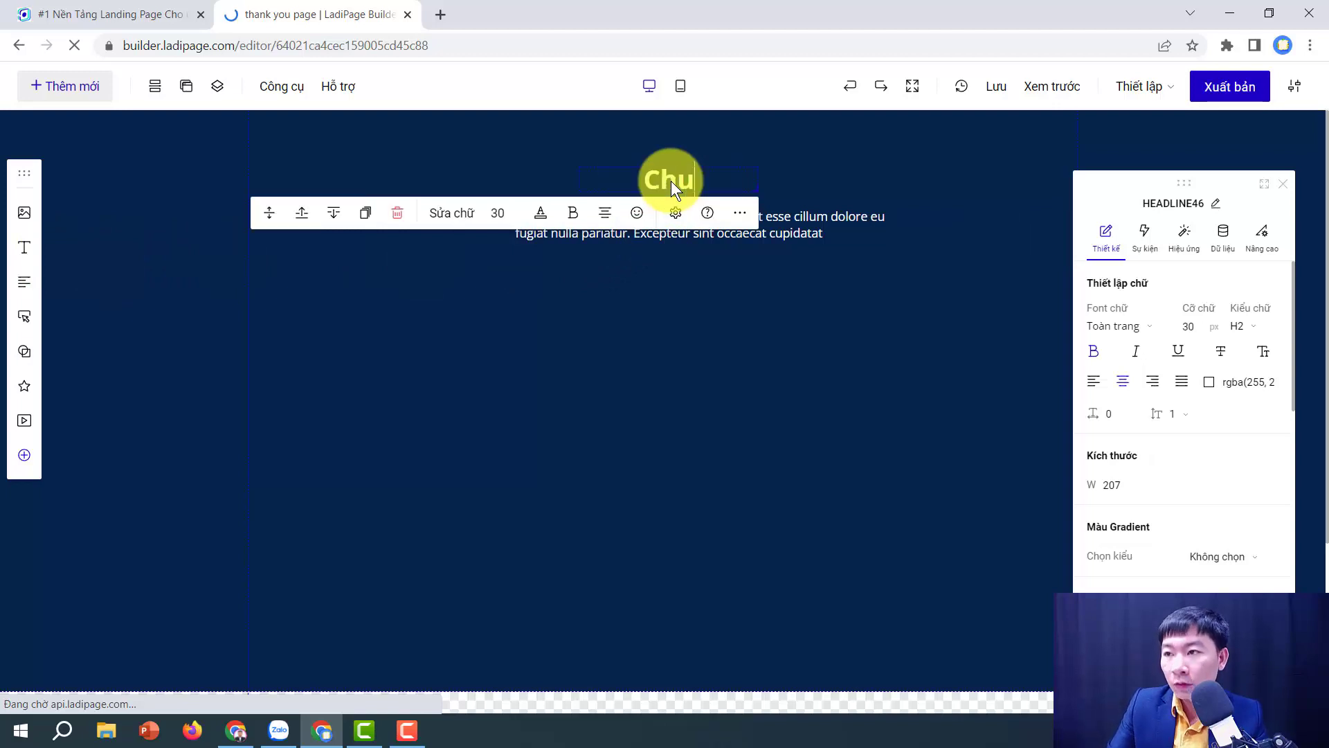
text(c mừng bạn)
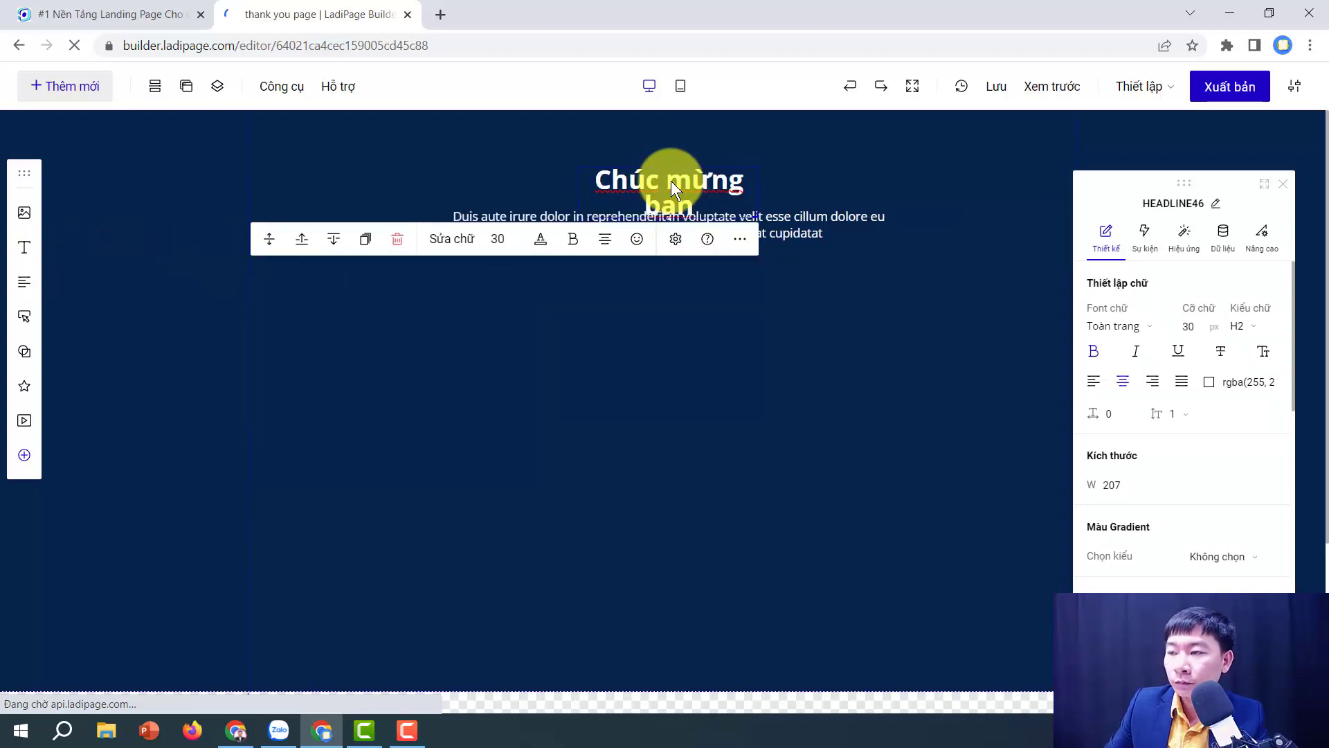
drag(760, 185, 875, 193)
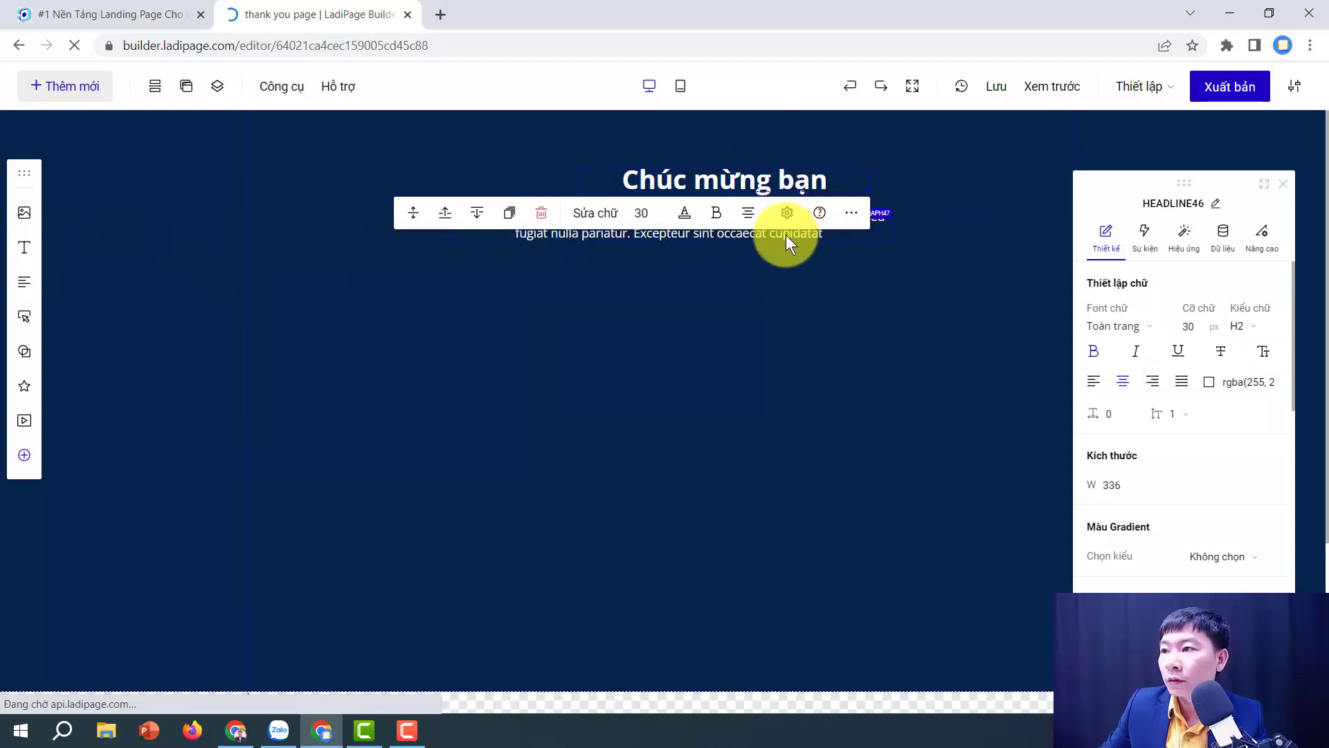
Step: Rewrite the paragraph as 'Moi bạn mở email nhận quà và tham gia group học viên keap'
click(786, 235)
click(785, 233)
text(Moi)
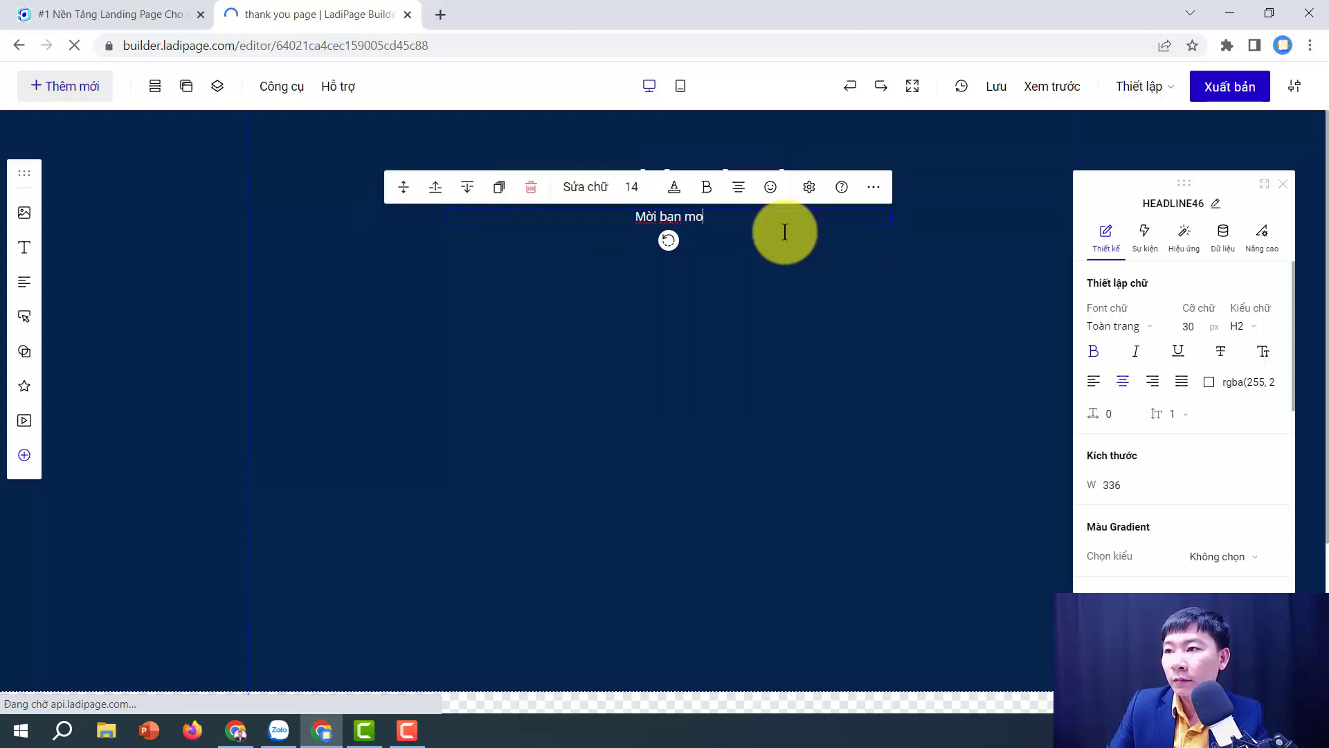
text( bạn mở email nhận quà )
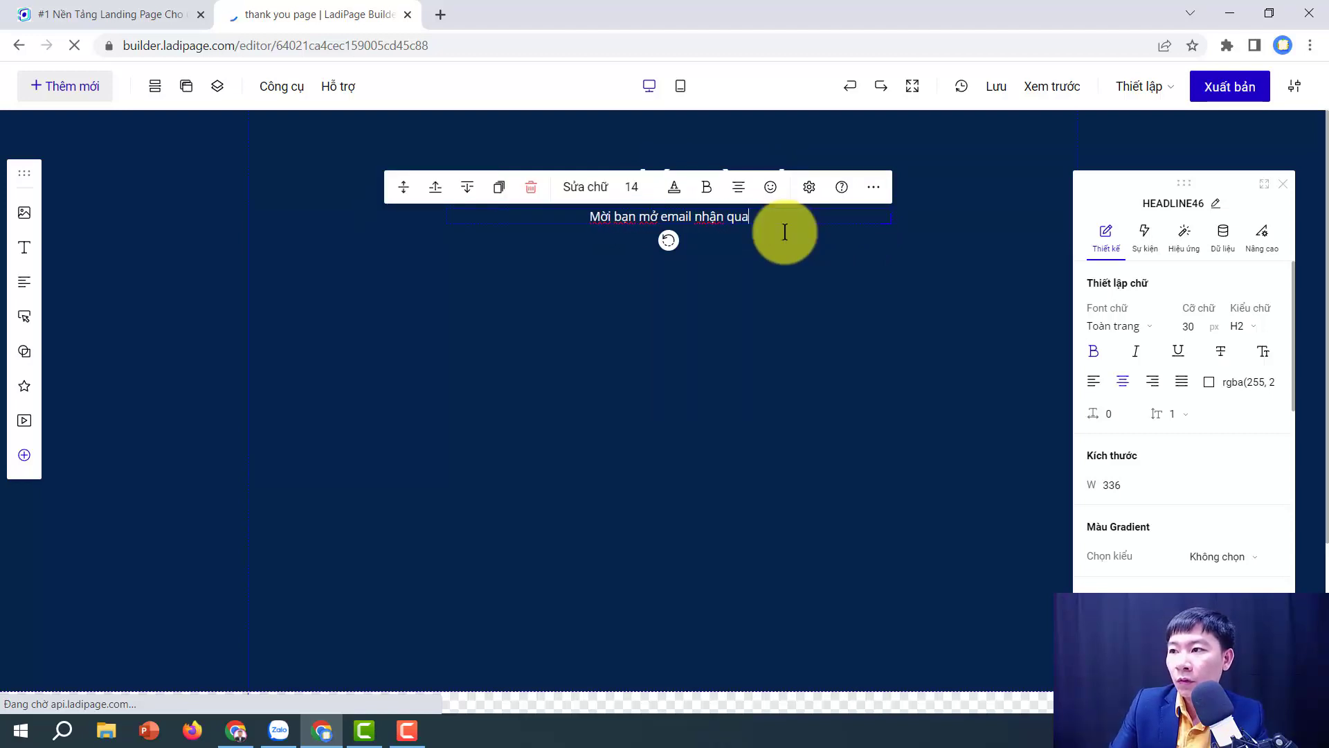
text(và tham gia go)
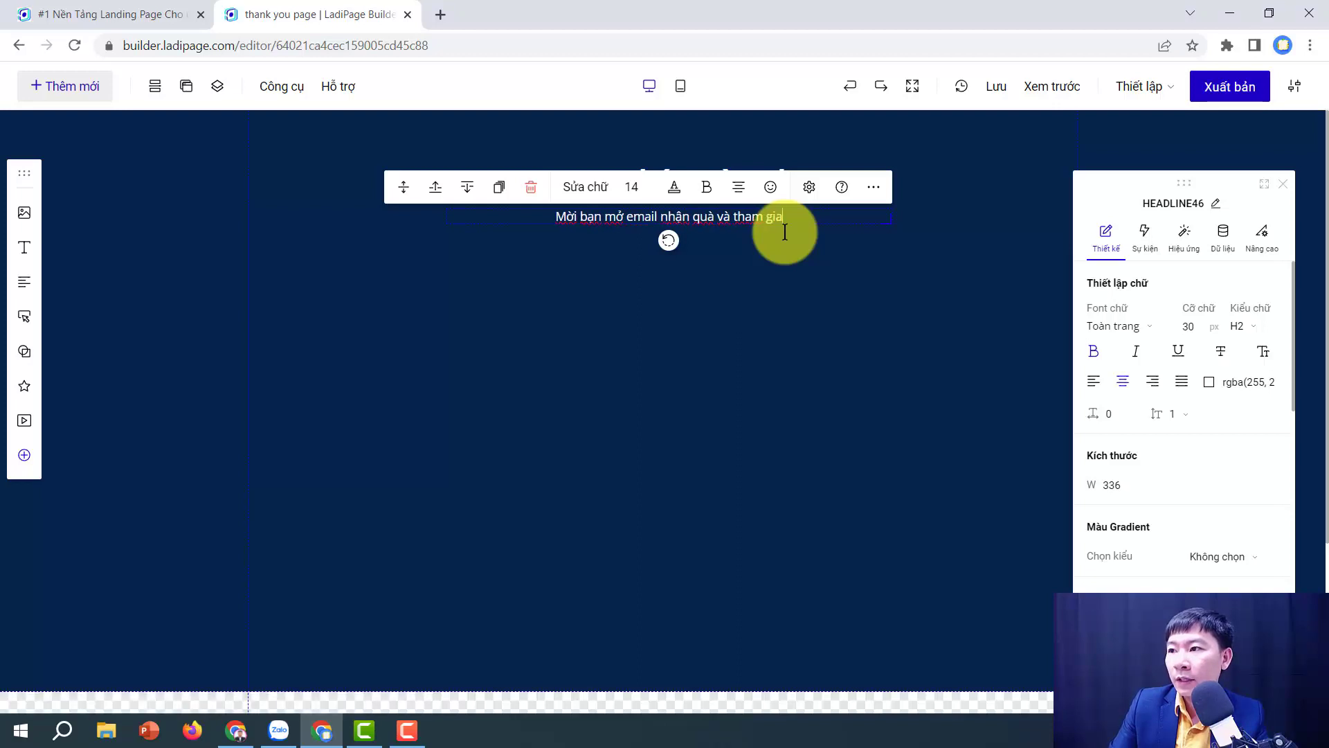
key(BackSpace)
text(roup )
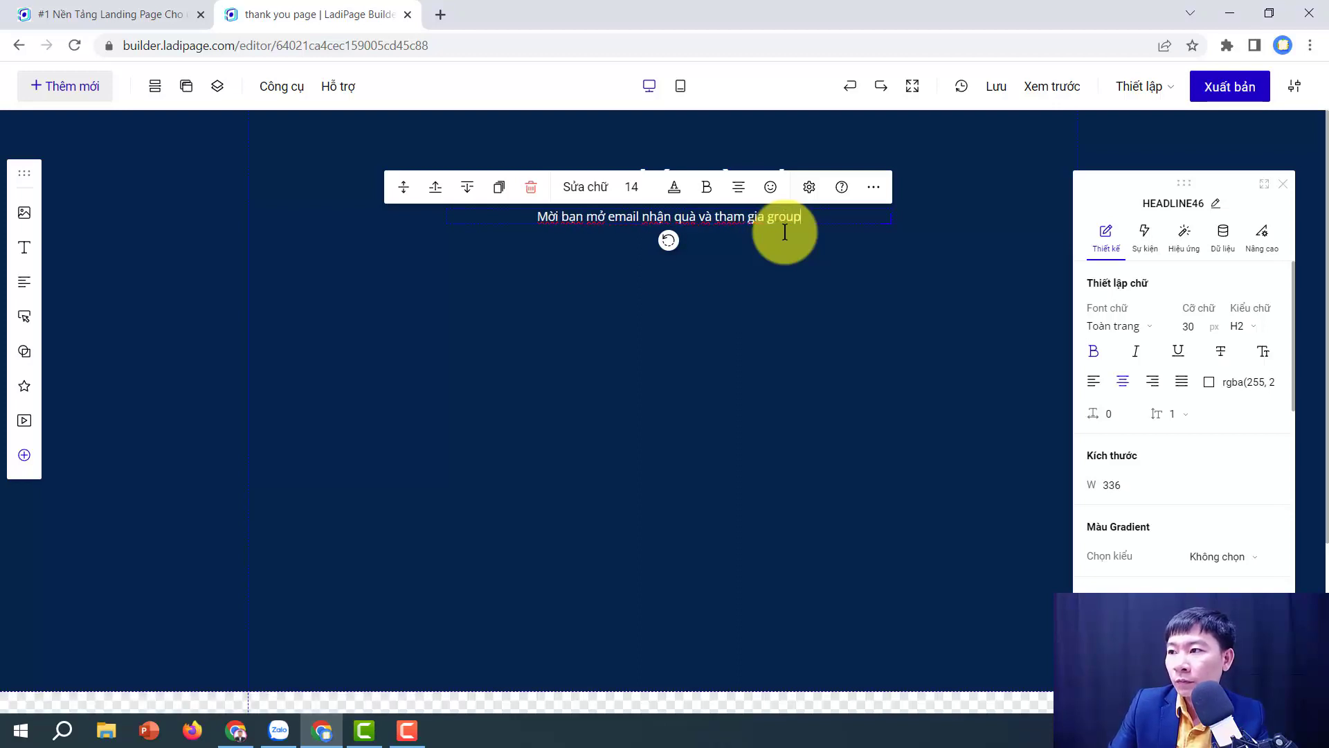
text(học viên )
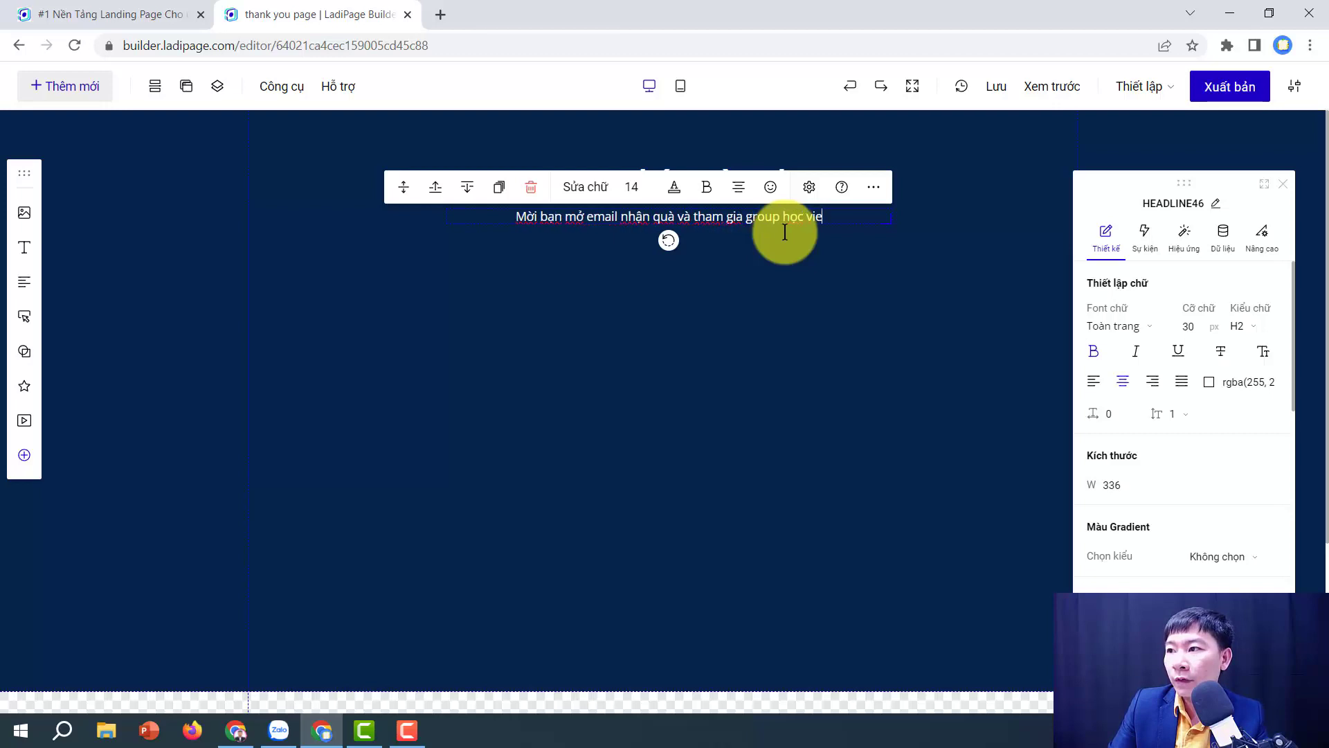
text(keap)
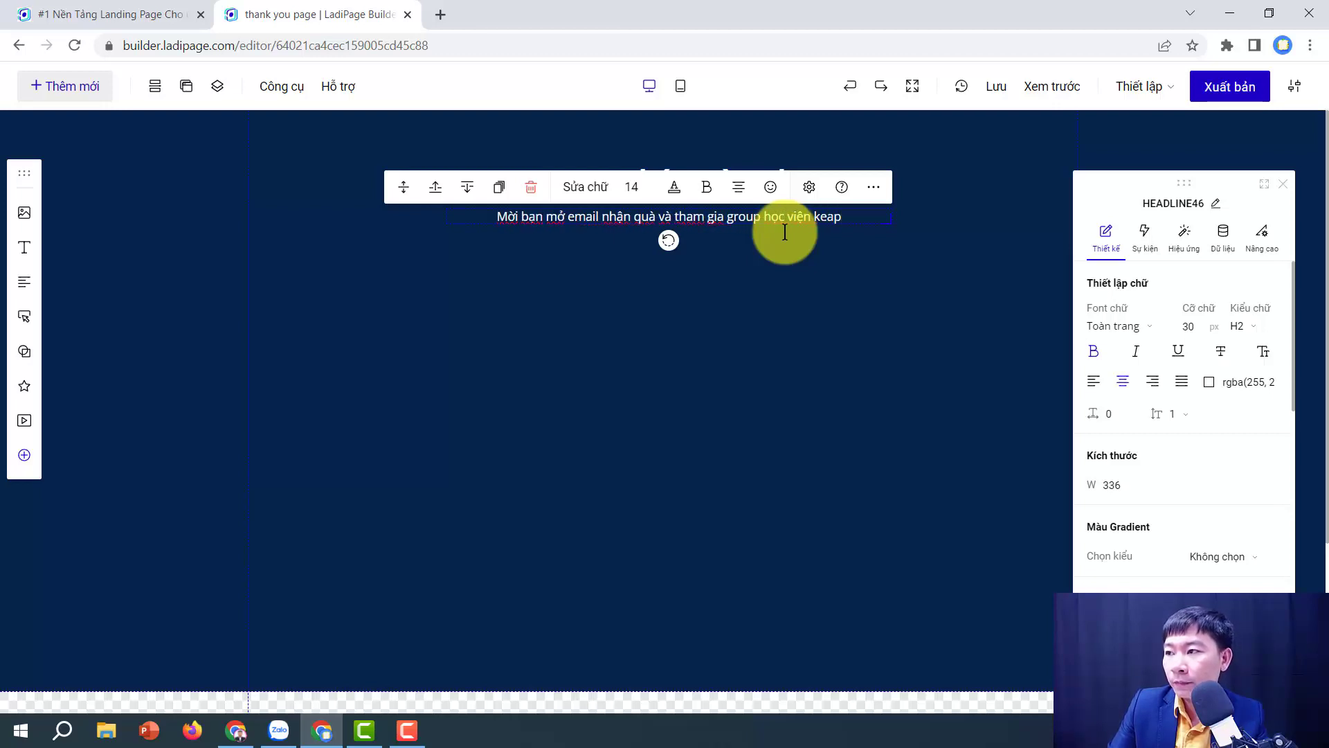
click(716, 333)
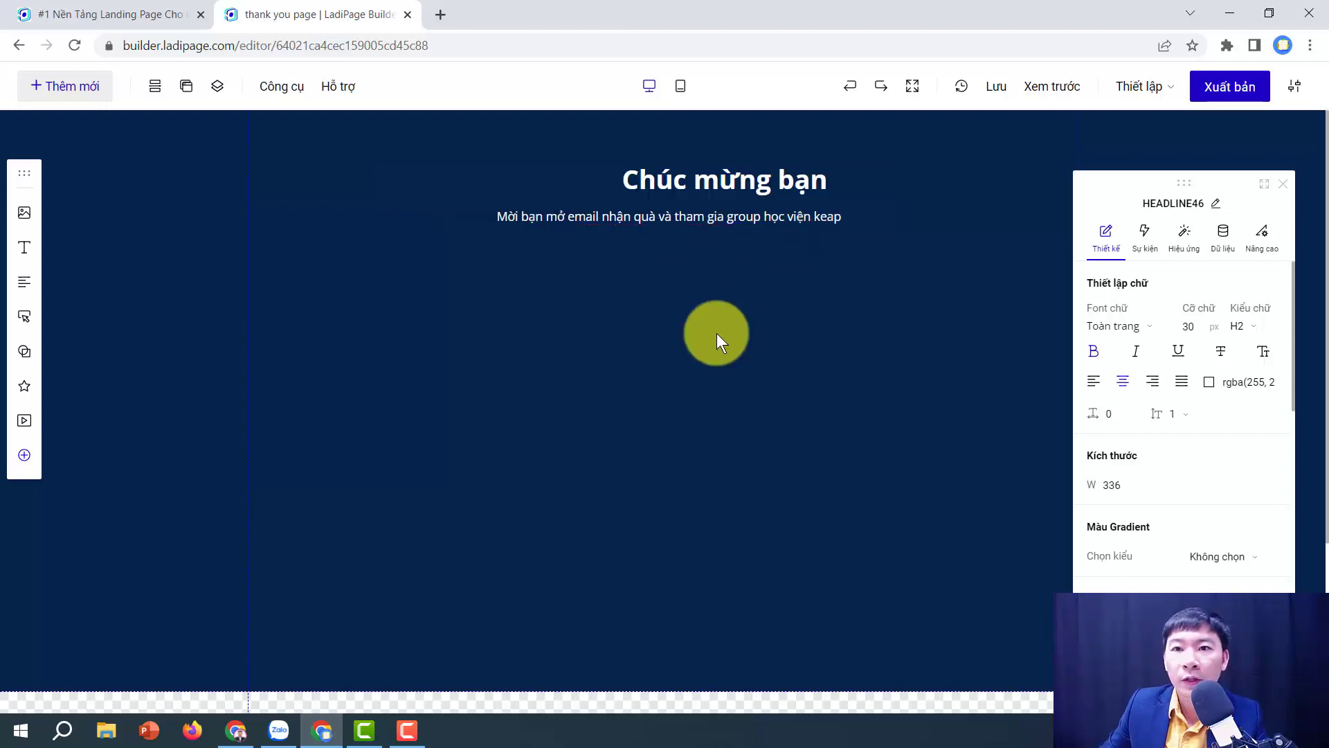
Step: Bring up the Nút bấm button presets from the Thêm mới element list
click(63, 84)
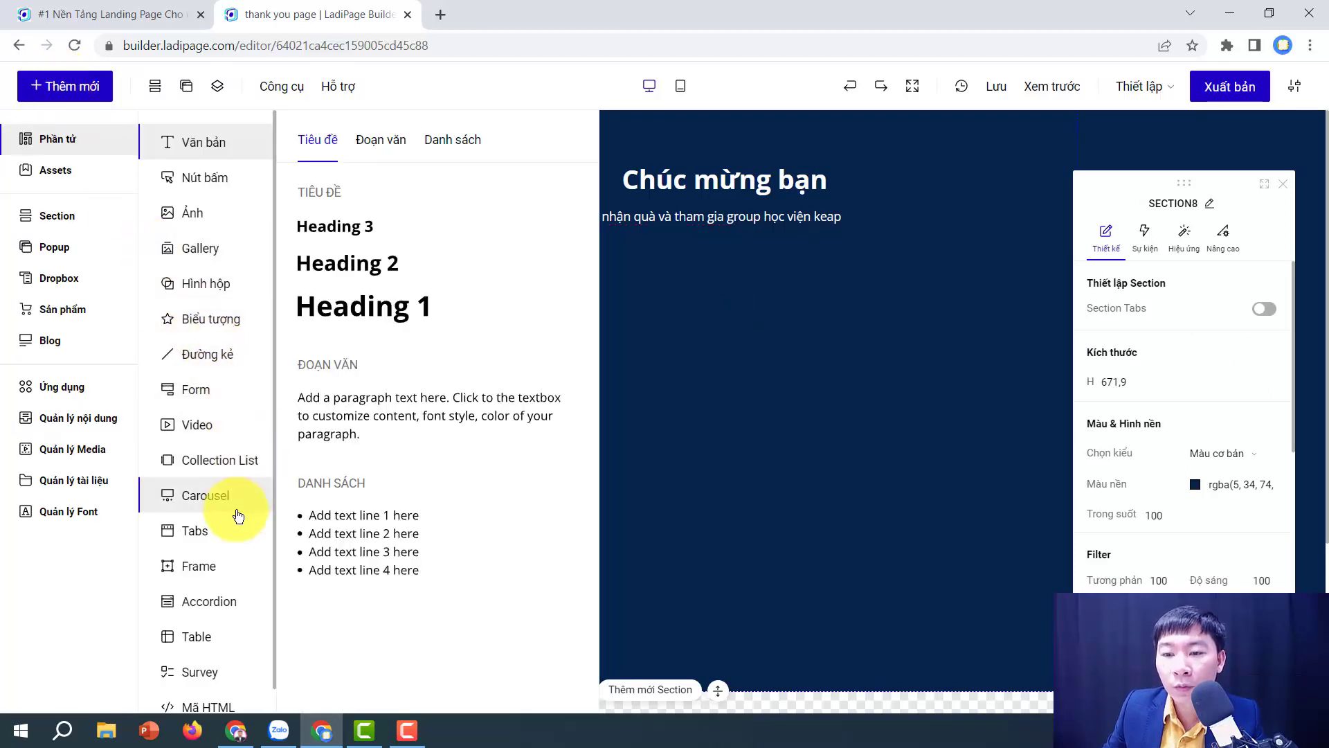
drag(218, 177, 615, 252)
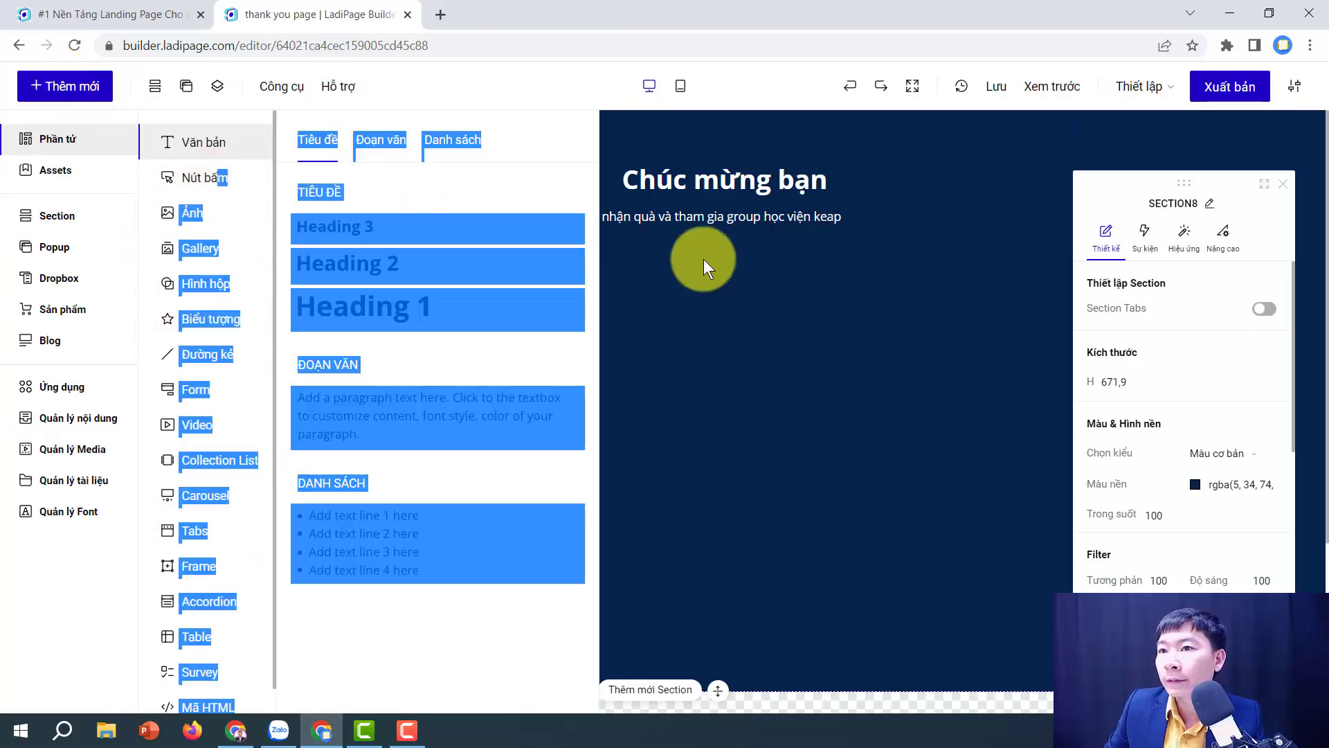
click(199, 178)
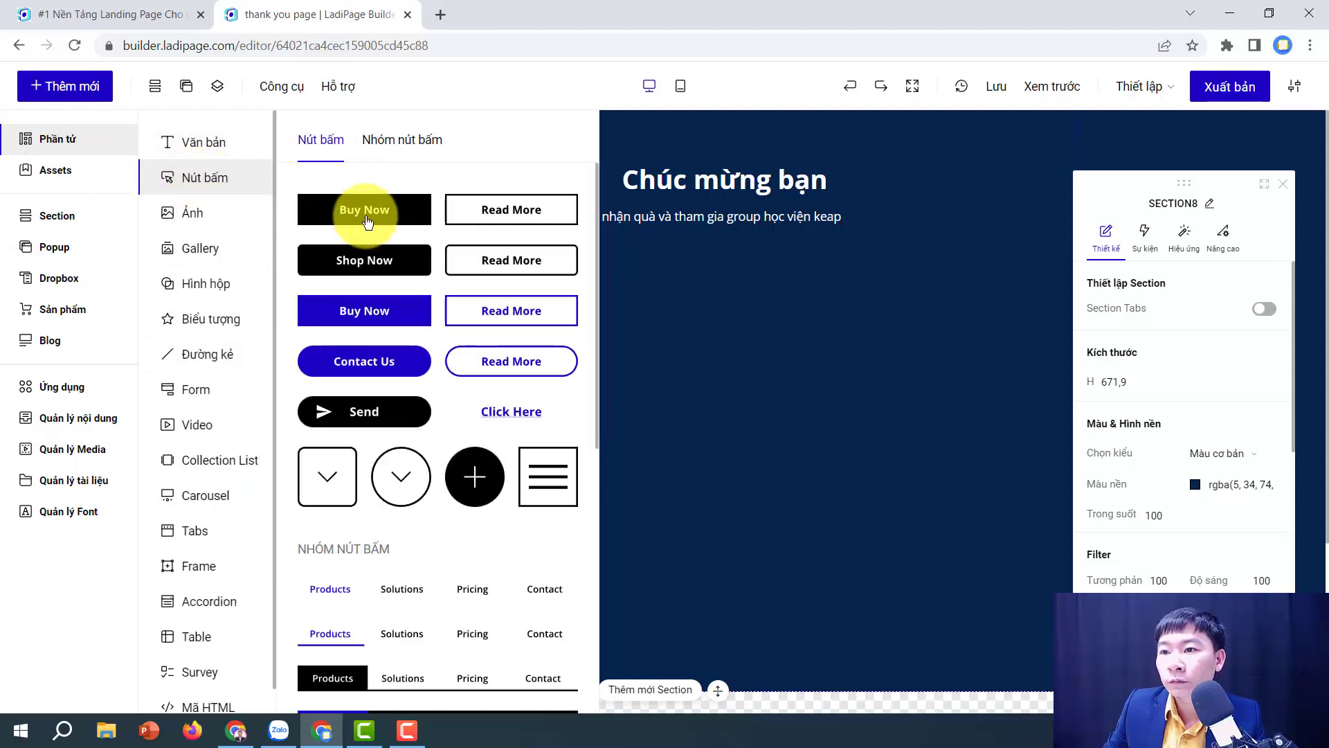
Step: Add the Contact Us button under the paragraph, widen it, and make its background white
click(373, 361)
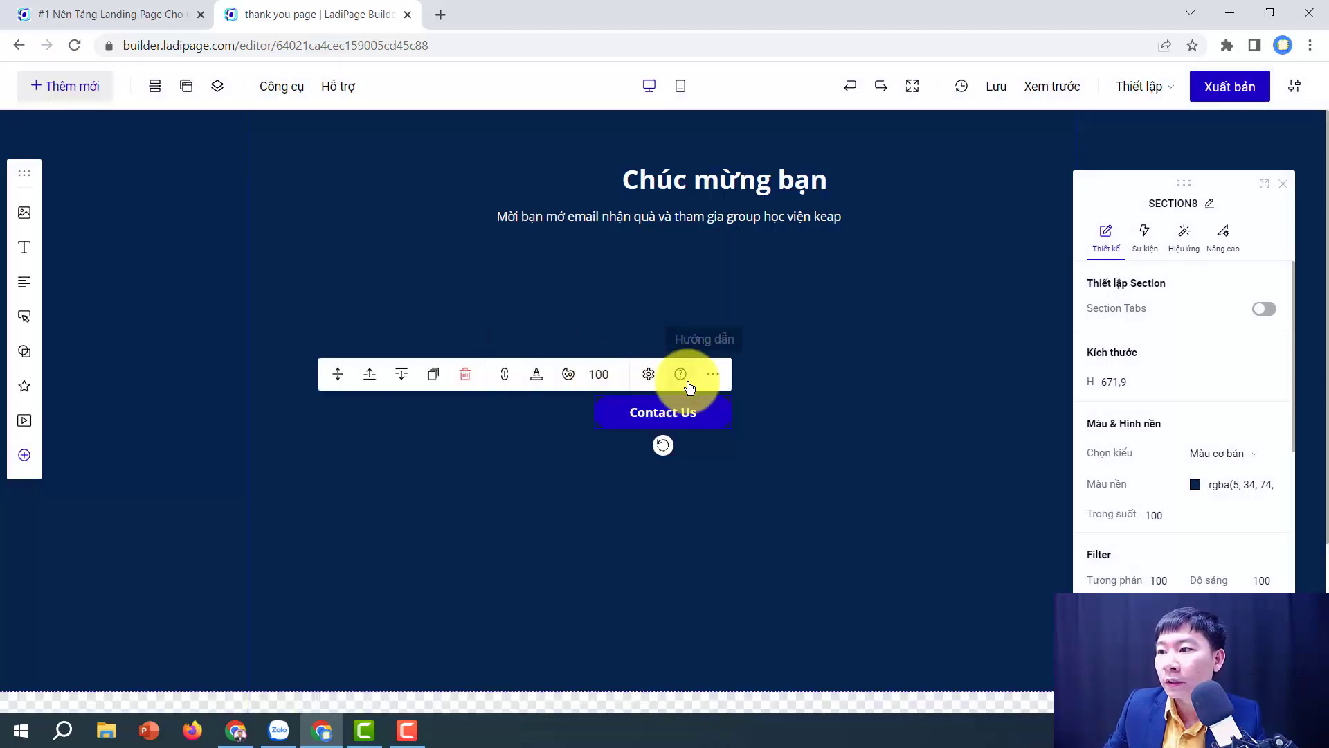
drag(663, 420, 545, 257)
drag(780, 256, 850, 254)
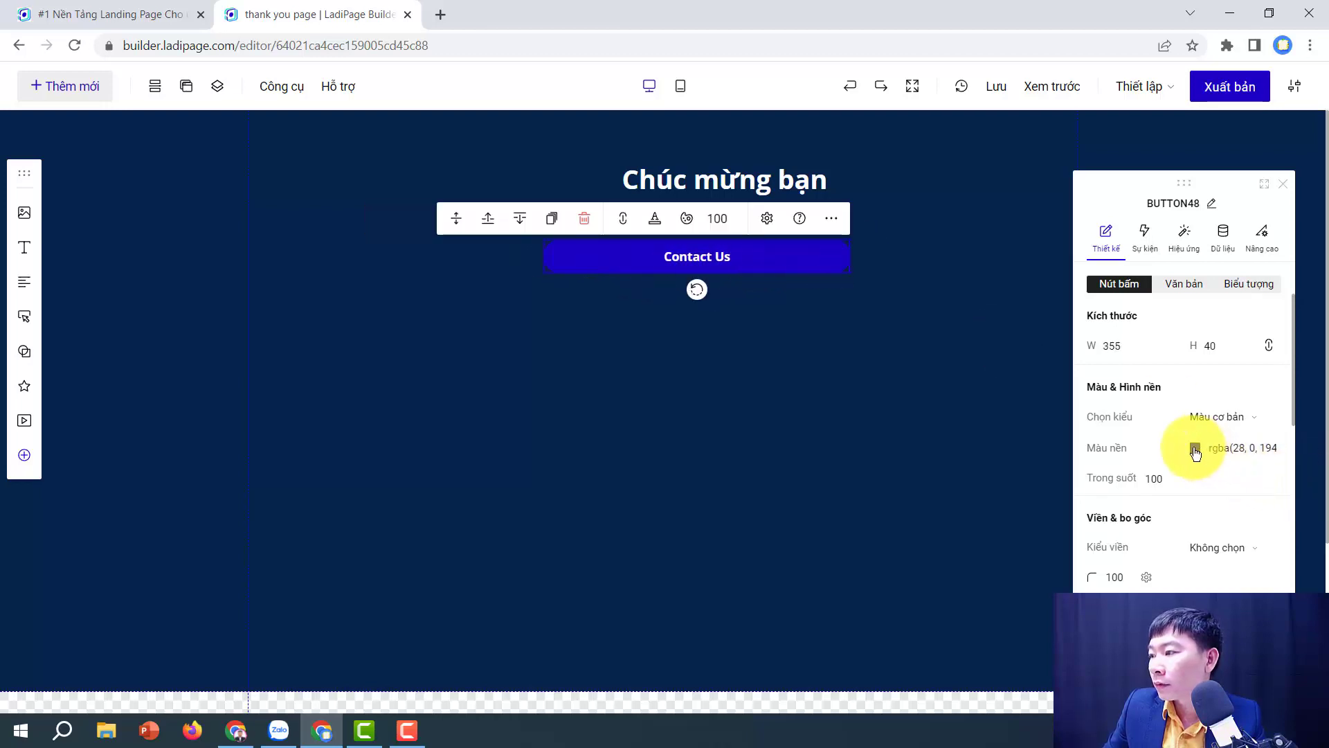
click(1196, 449)
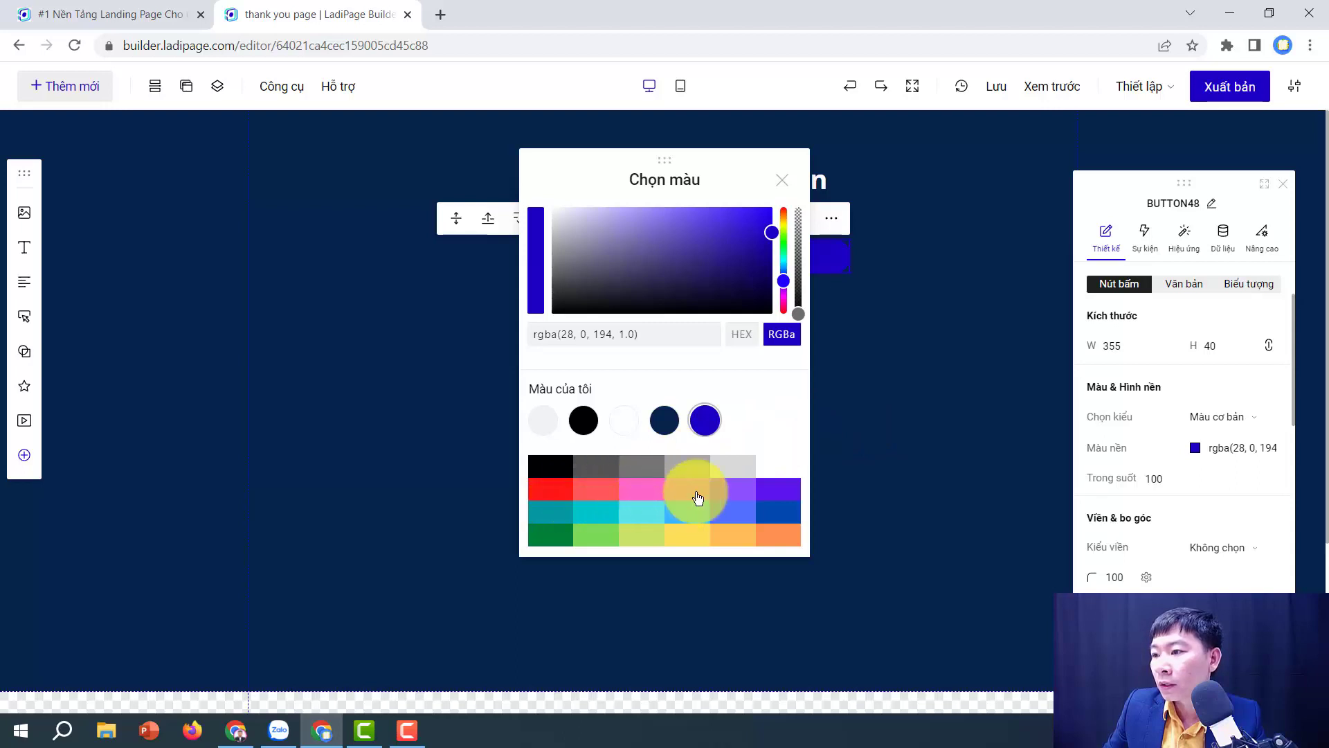
click(785, 476)
click(898, 380)
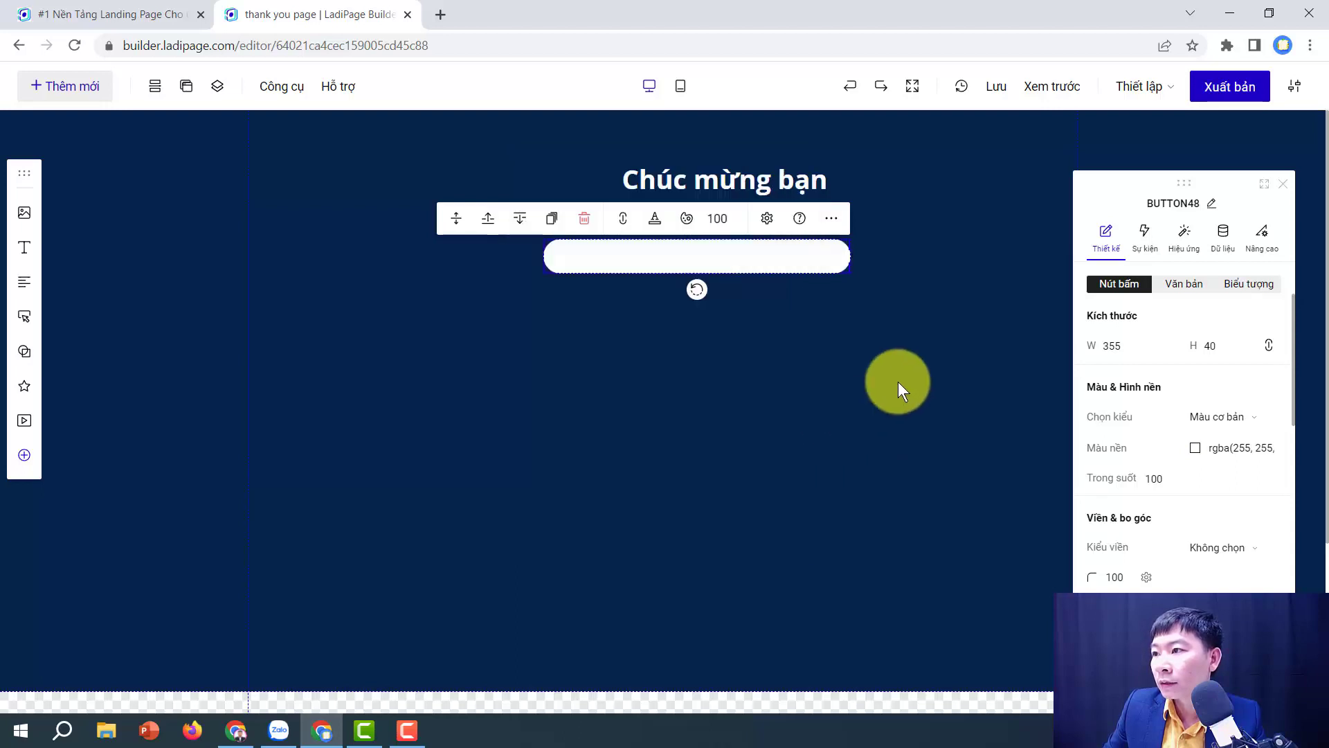
Step: Label the button 'Join Zalo' with red text and recentre the 'Chúc mừng bạn' heading
double_click(707, 256)
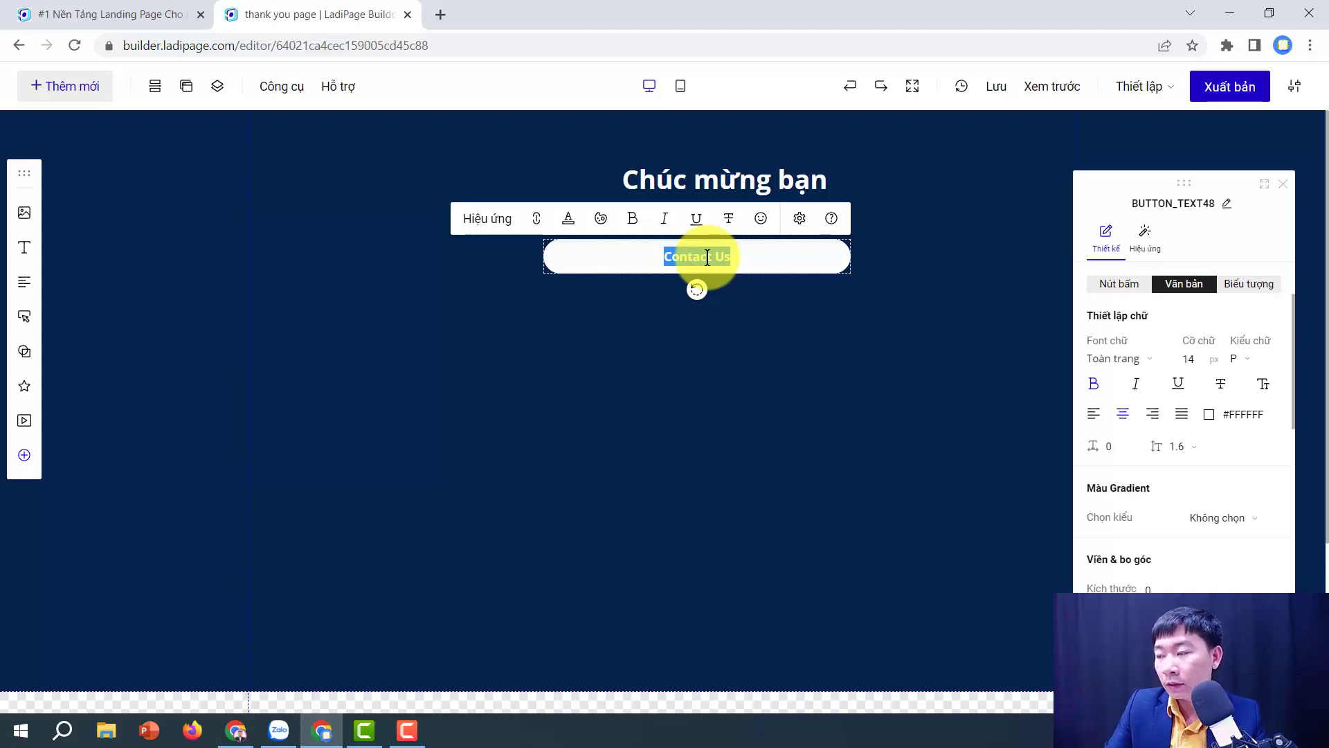
key(Escape)
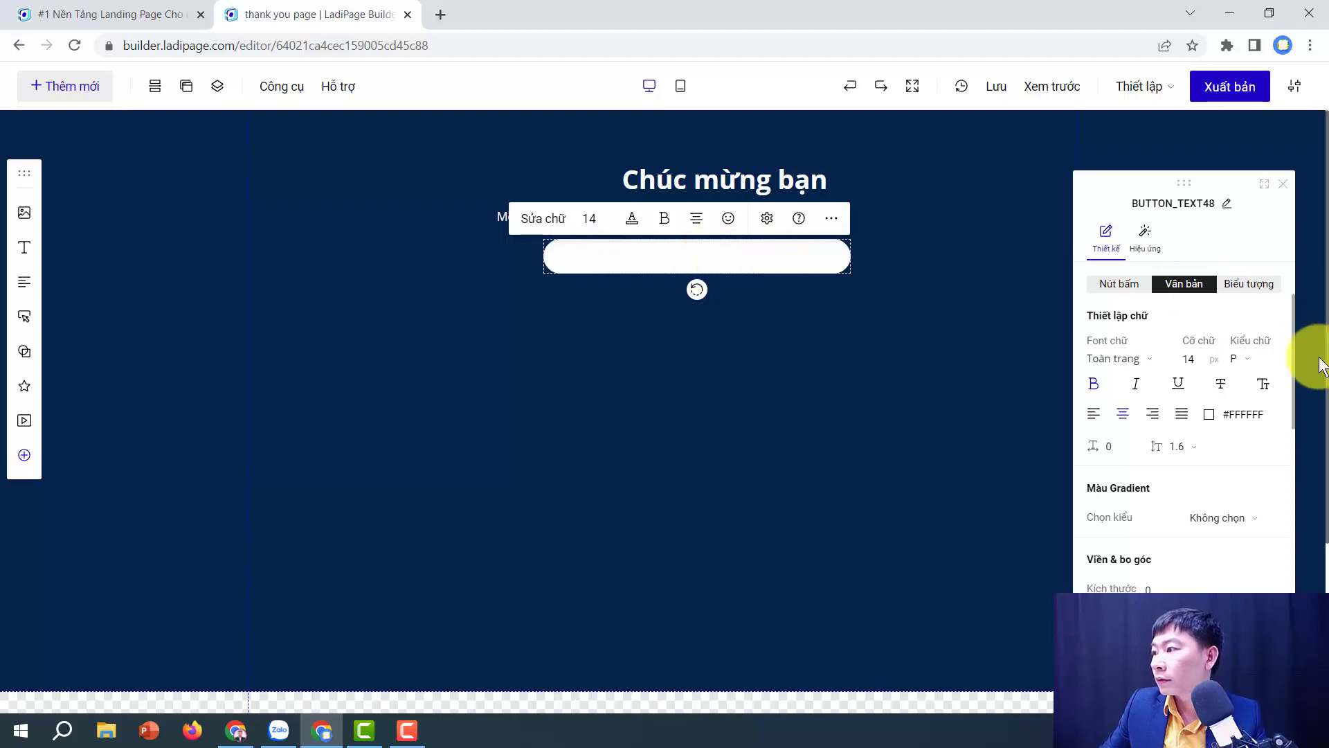
click(1208, 414)
drag(770, 320, 766, 208)
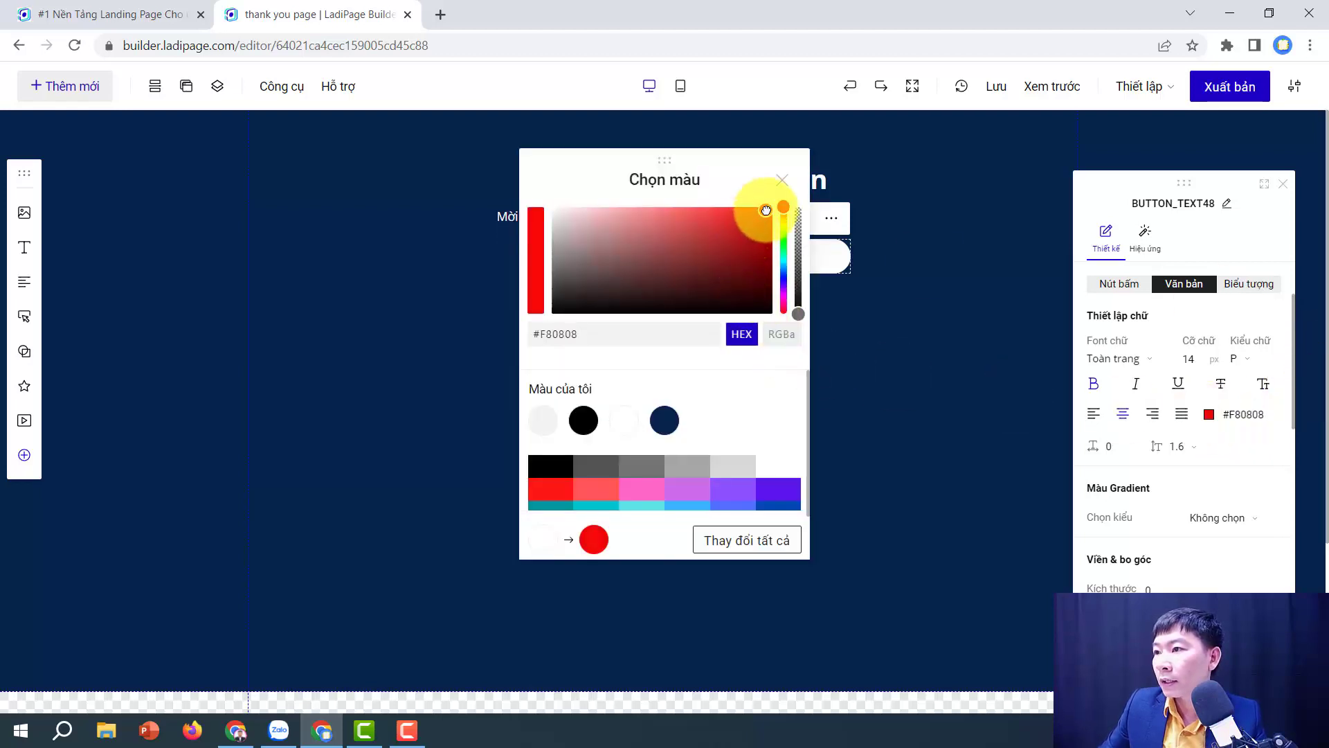
click(736, 547)
click(924, 380)
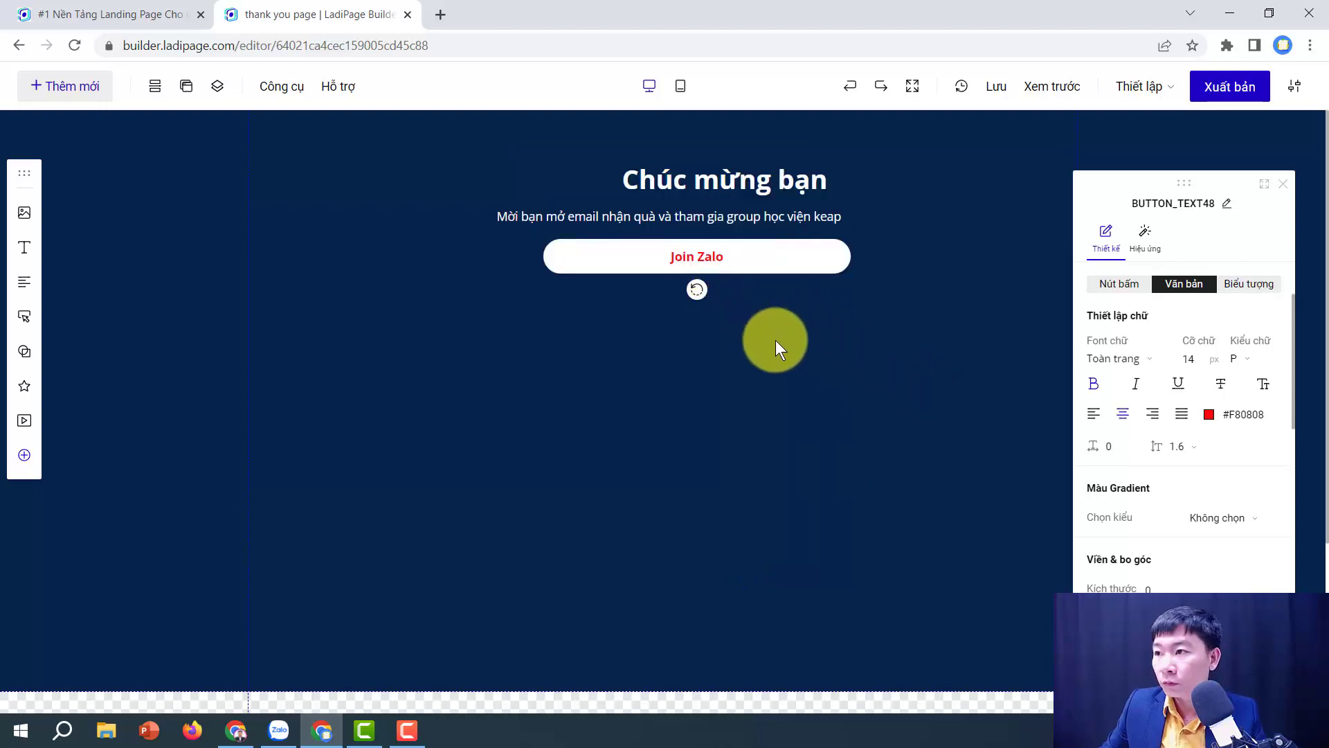
click(794, 350)
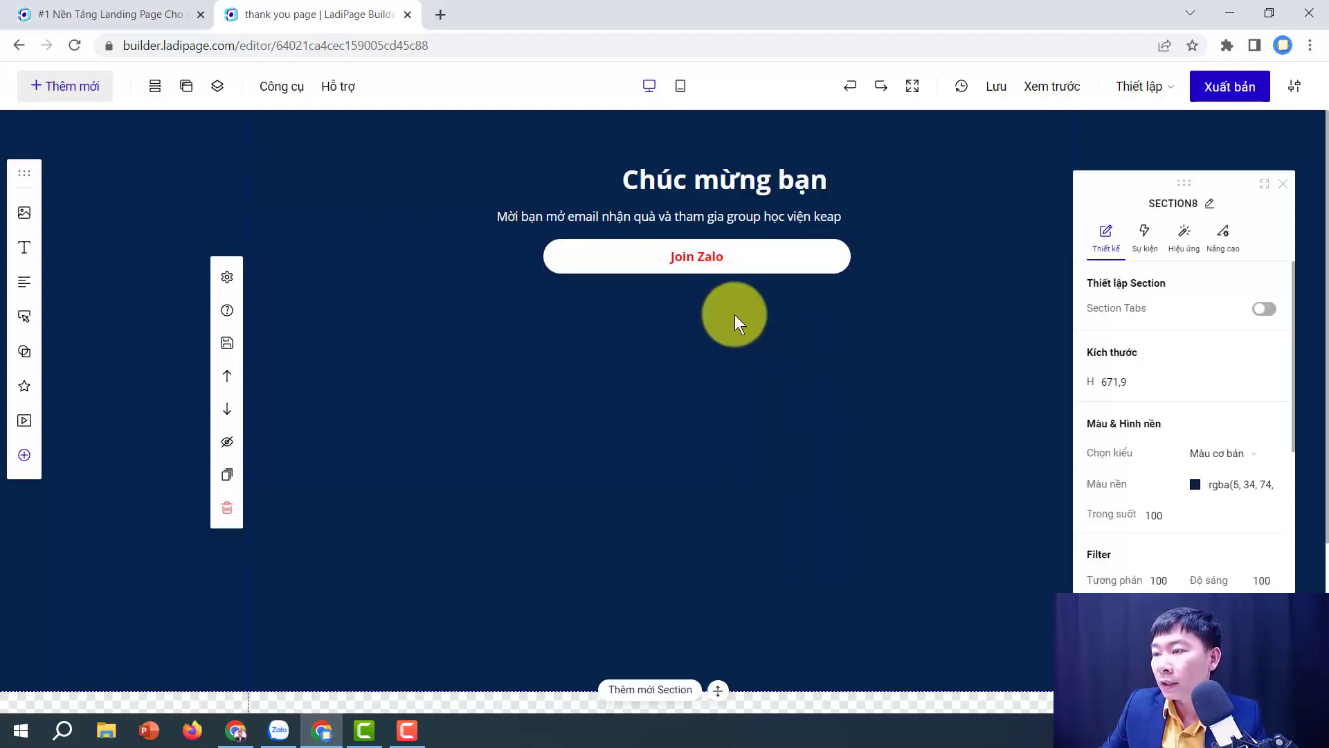
drag(750, 186, 712, 197)
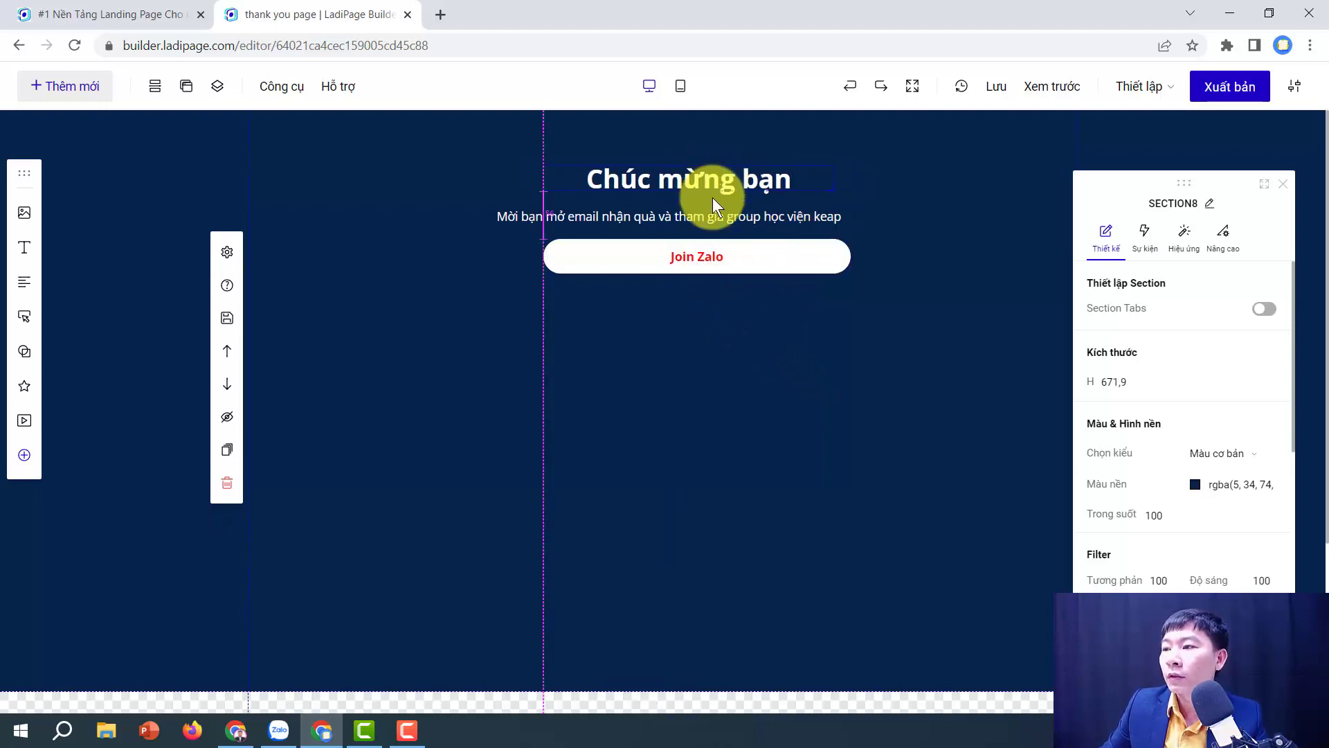
Step: In a new tab, load the Zalo profile page using a zalo.me phone-number link
click(895, 248)
click(441, 14)
text(ht)
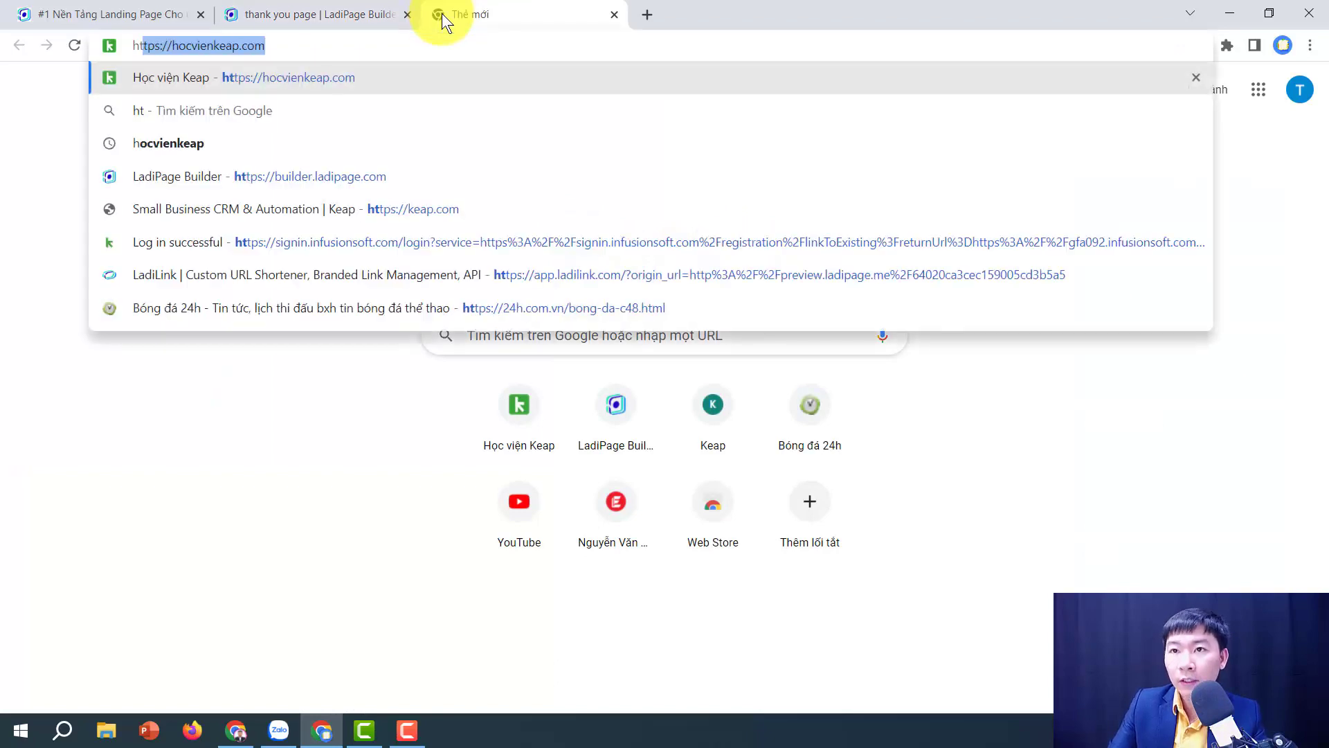
text(tps://)
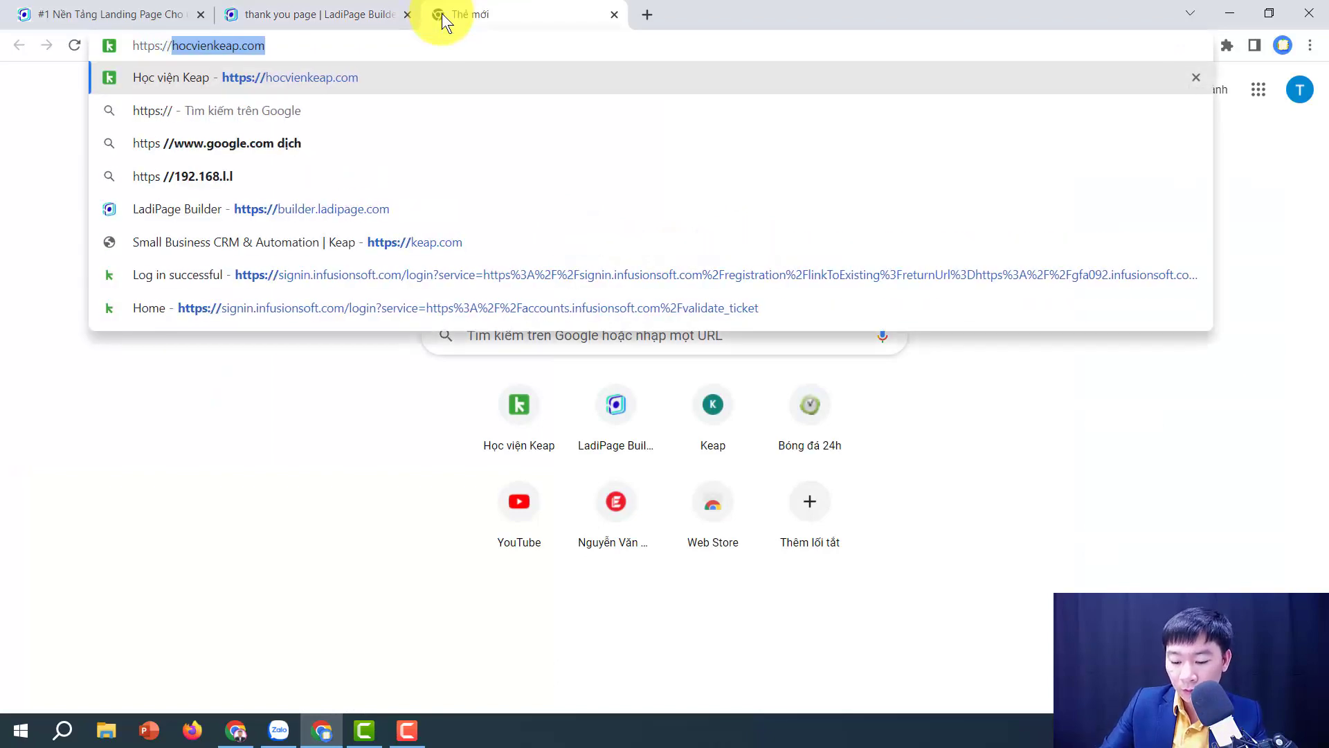
text(zalo.me)
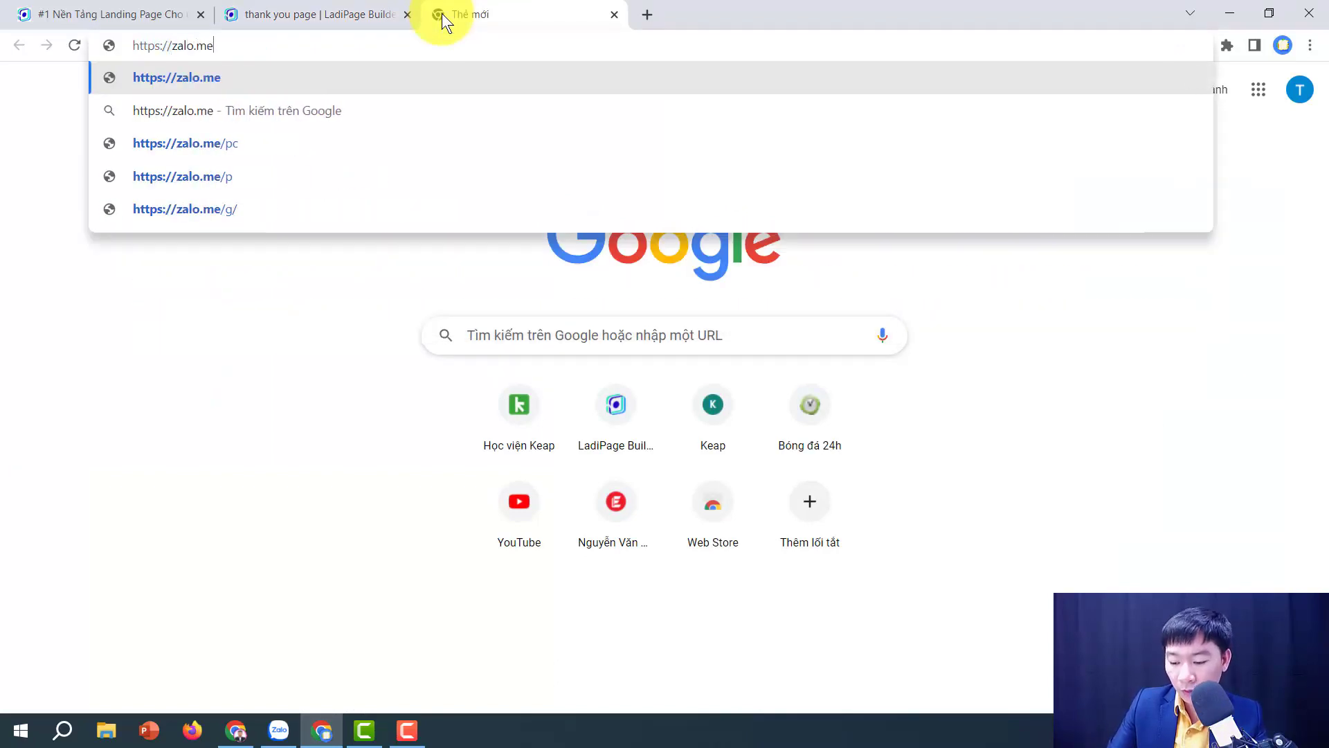
key(Return)
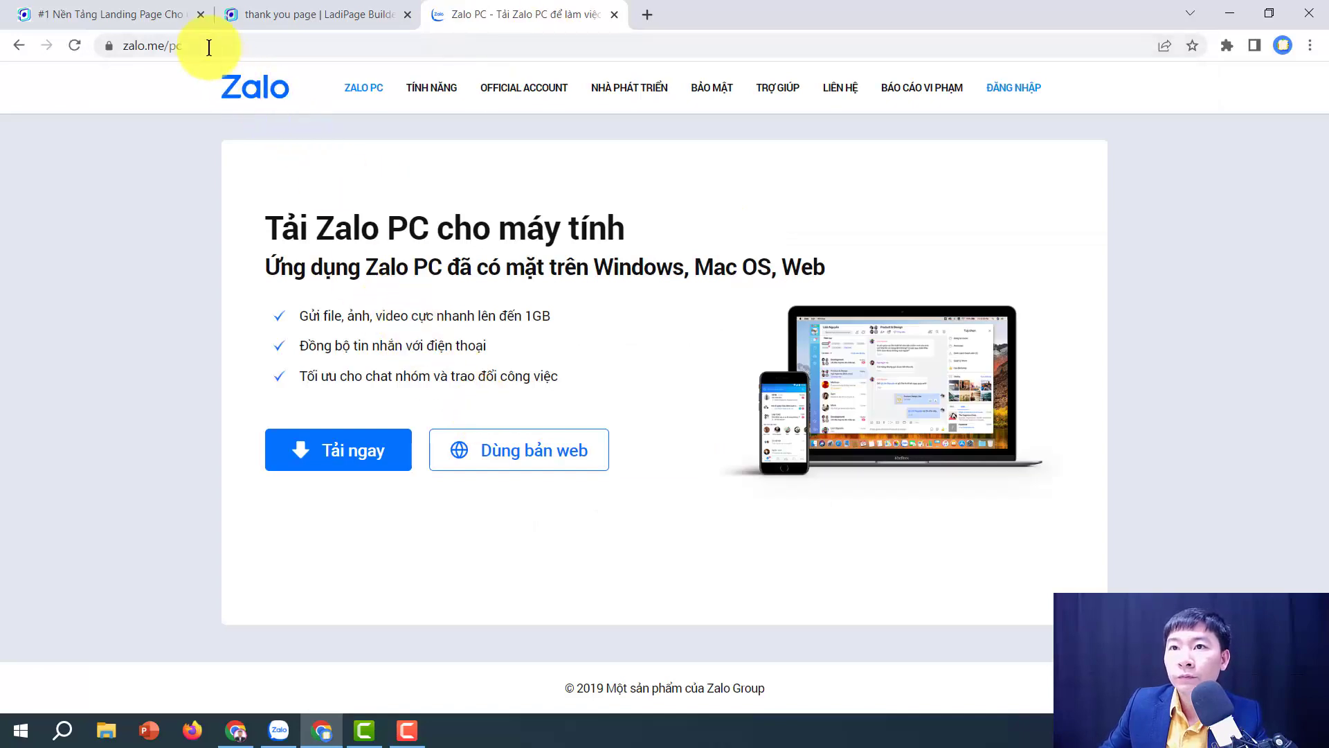
click(207, 45)
double_click(209, 46)
key(BackSpace)
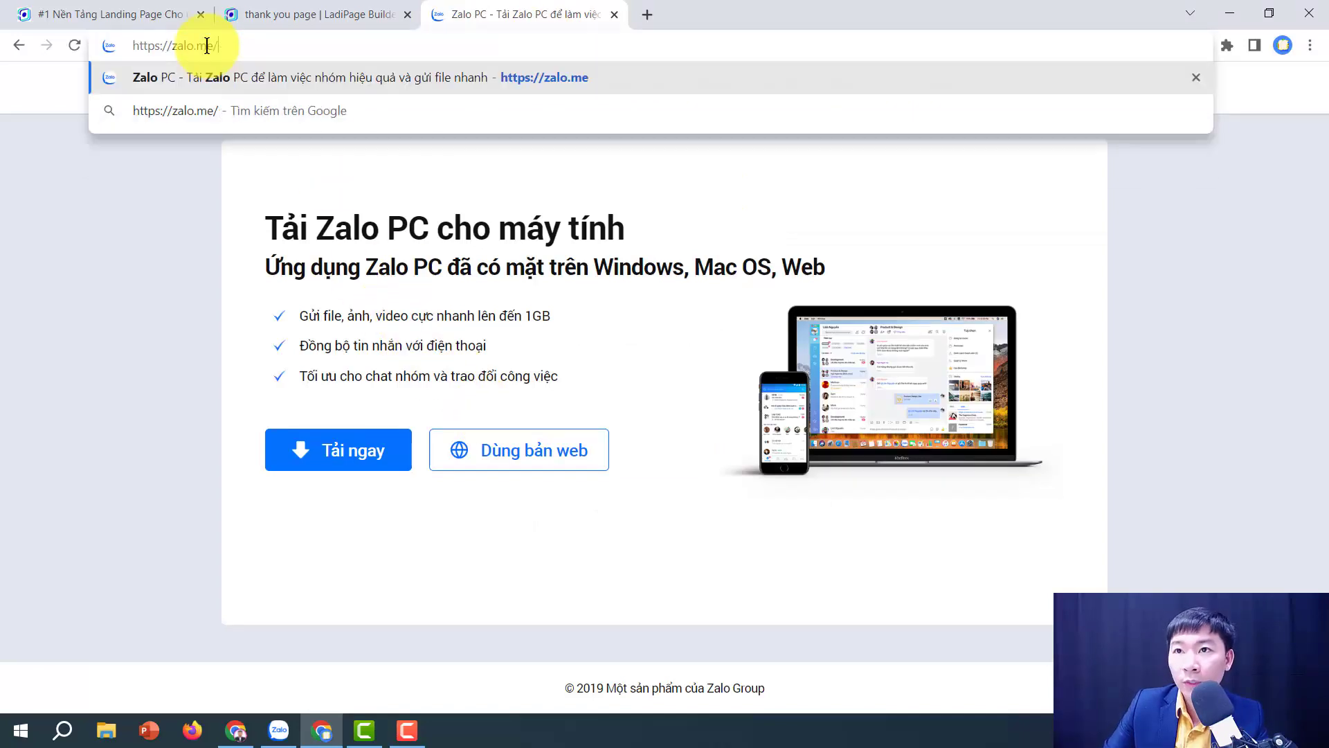
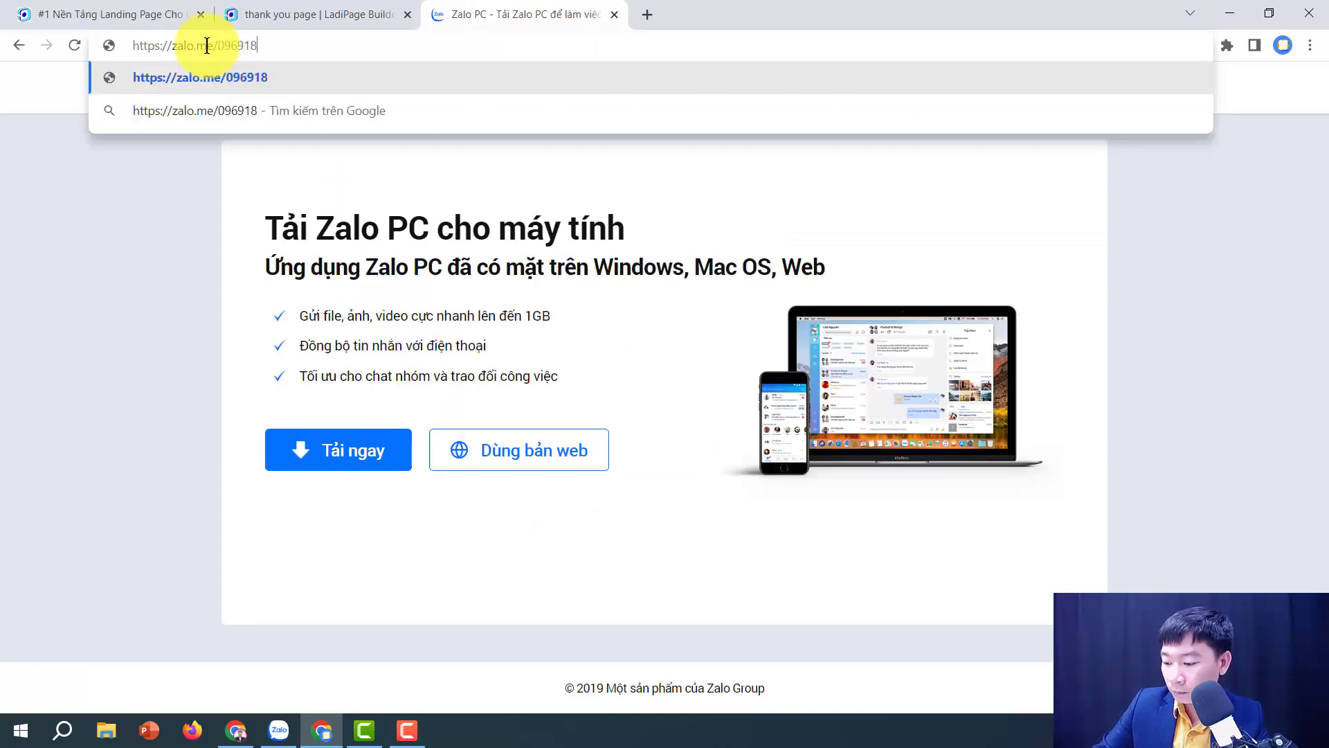
key(Return)
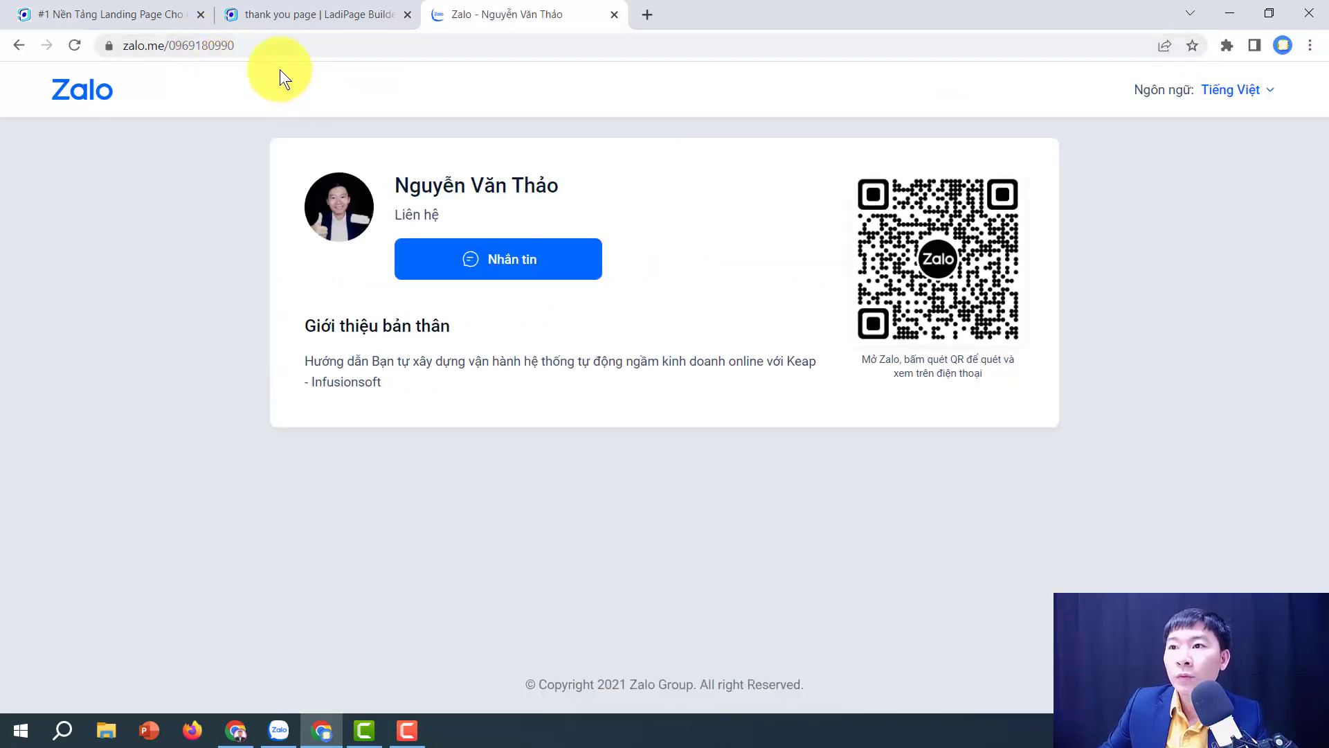
Step: Copy the Zalo profile address and select the Join Zalo button in the LadiPage editor
click(272, 42)
right_click(272, 43)
click(346, 133)
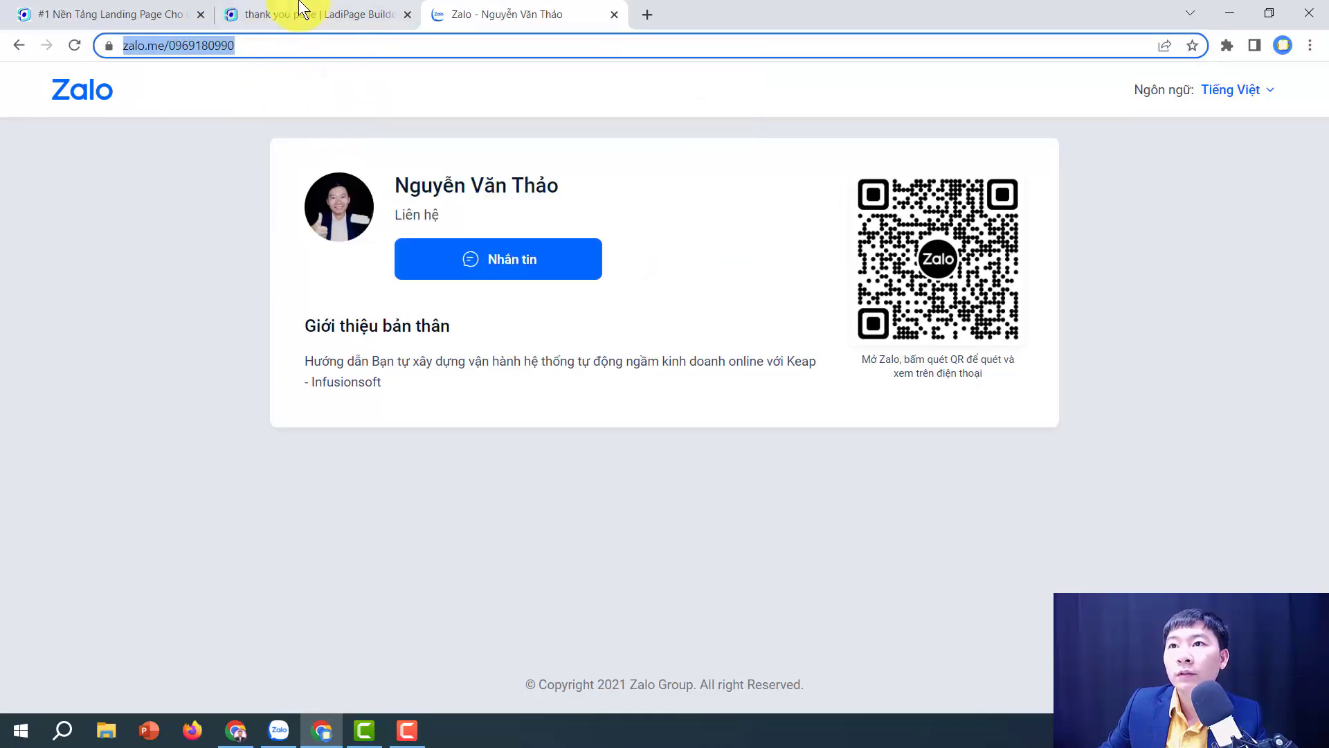
click(299, 13)
click(649, 253)
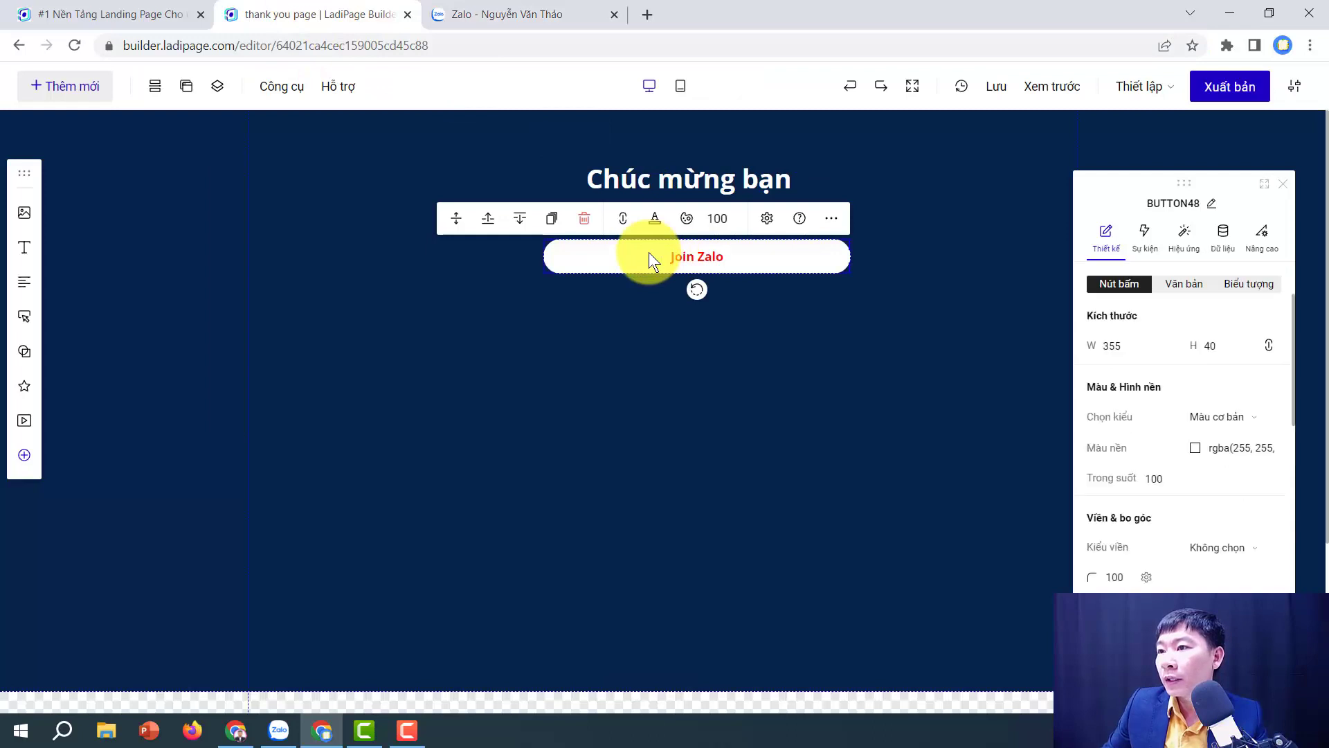
Step: Add a Nhấp chuột event to Join Zalo that opens the Zalo link, then publish
click(624, 222)
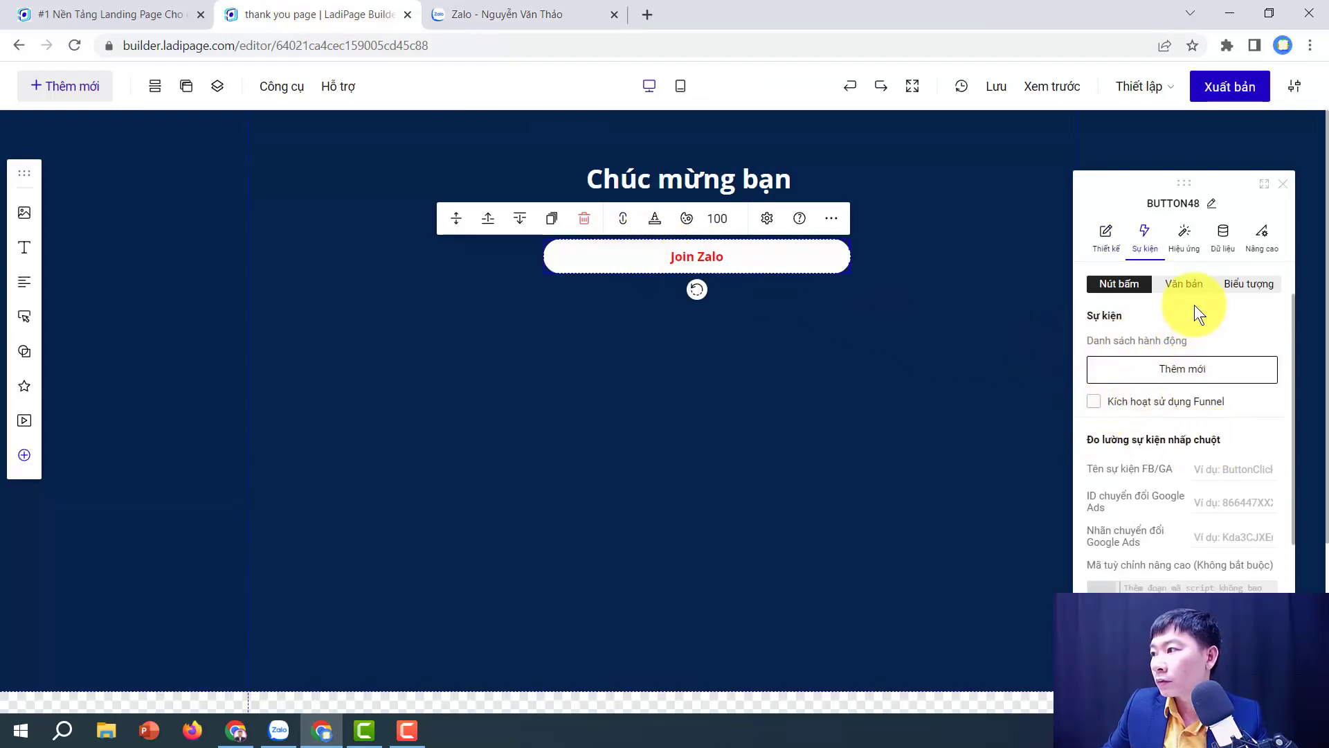
click(1149, 259)
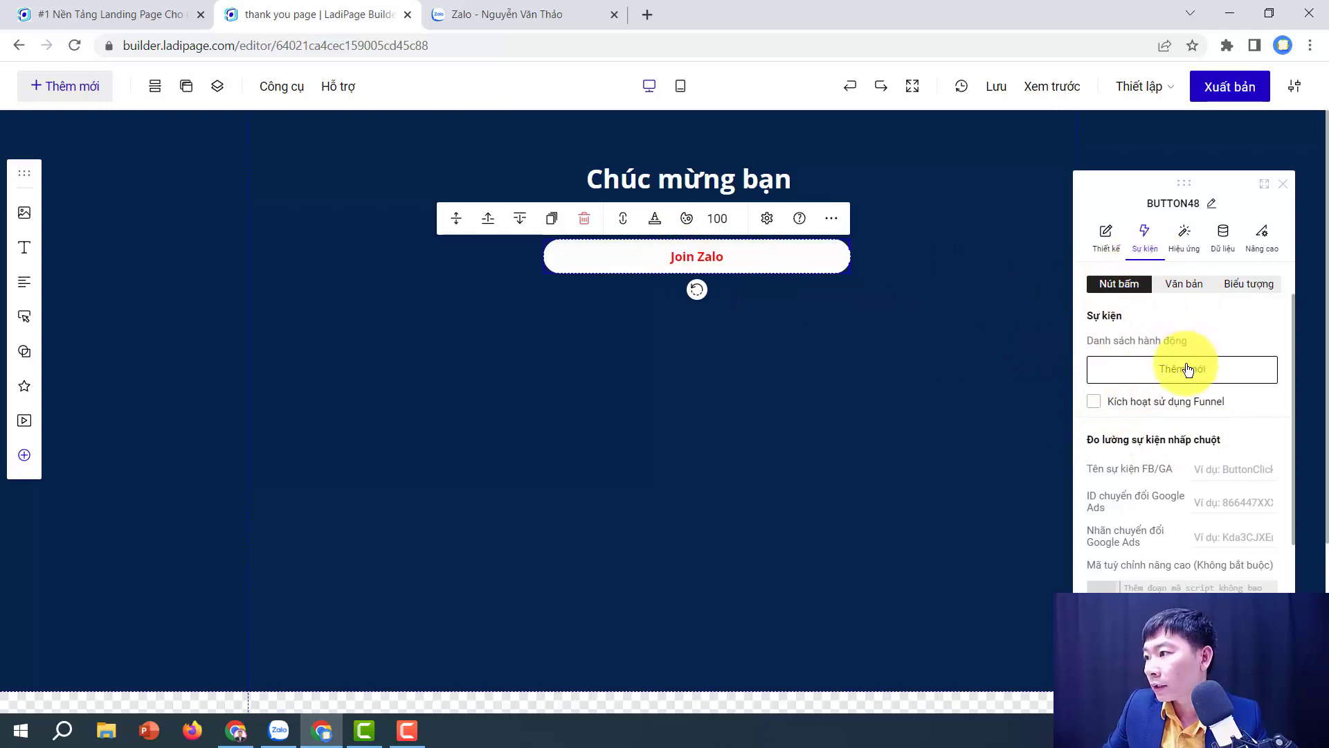
click(1188, 369)
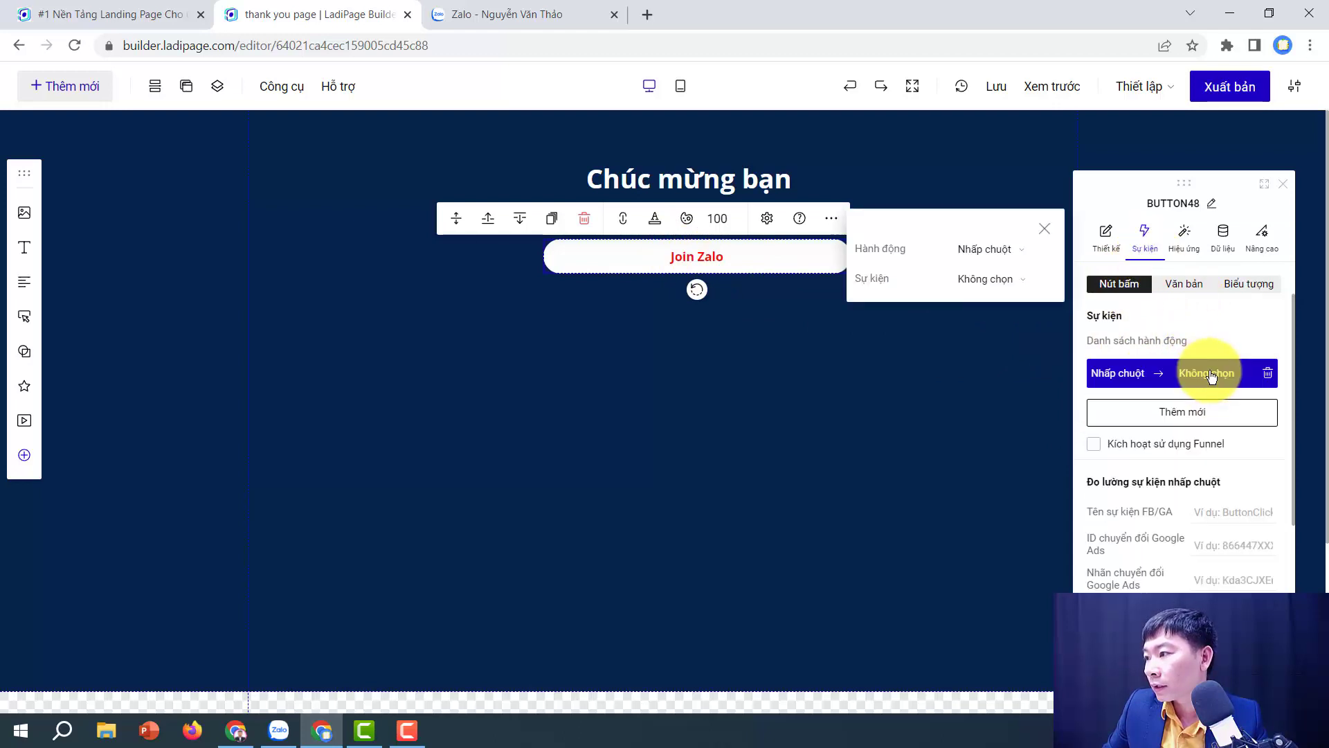
click(997, 252)
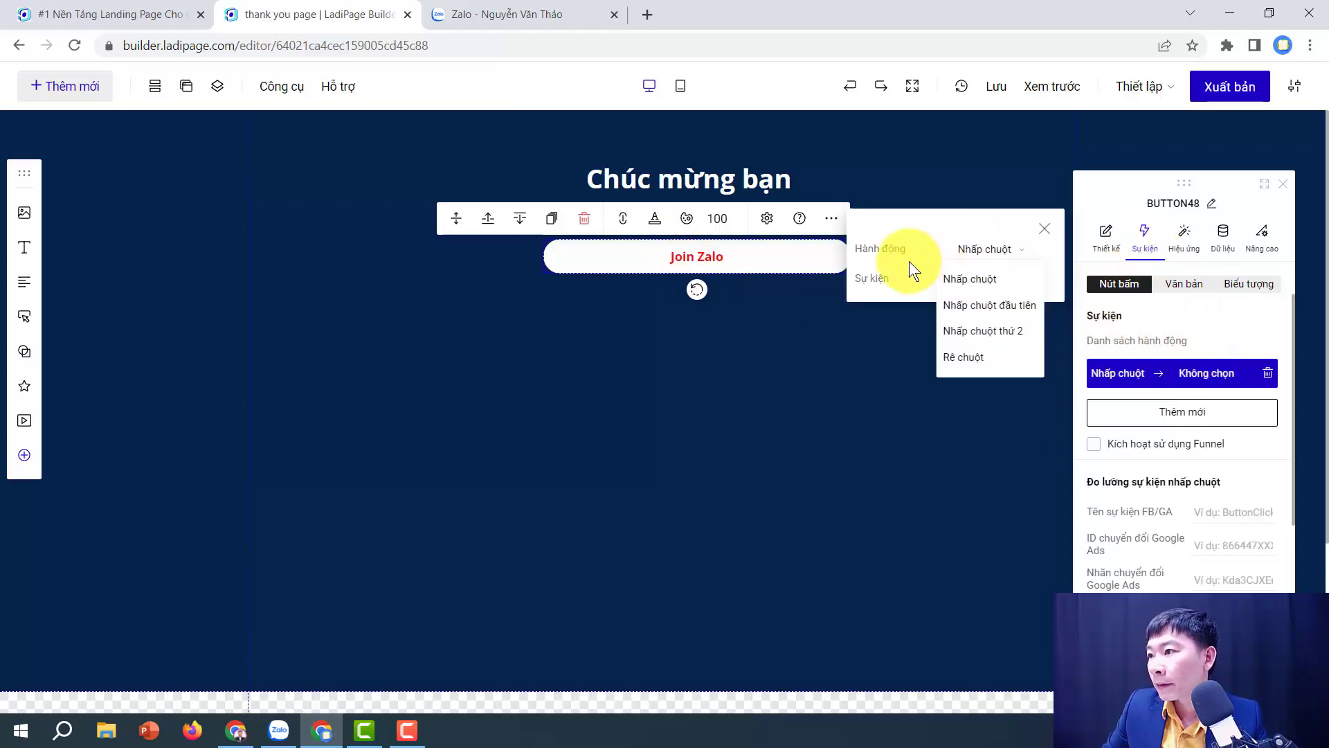
click(975, 279)
click(986, 282)
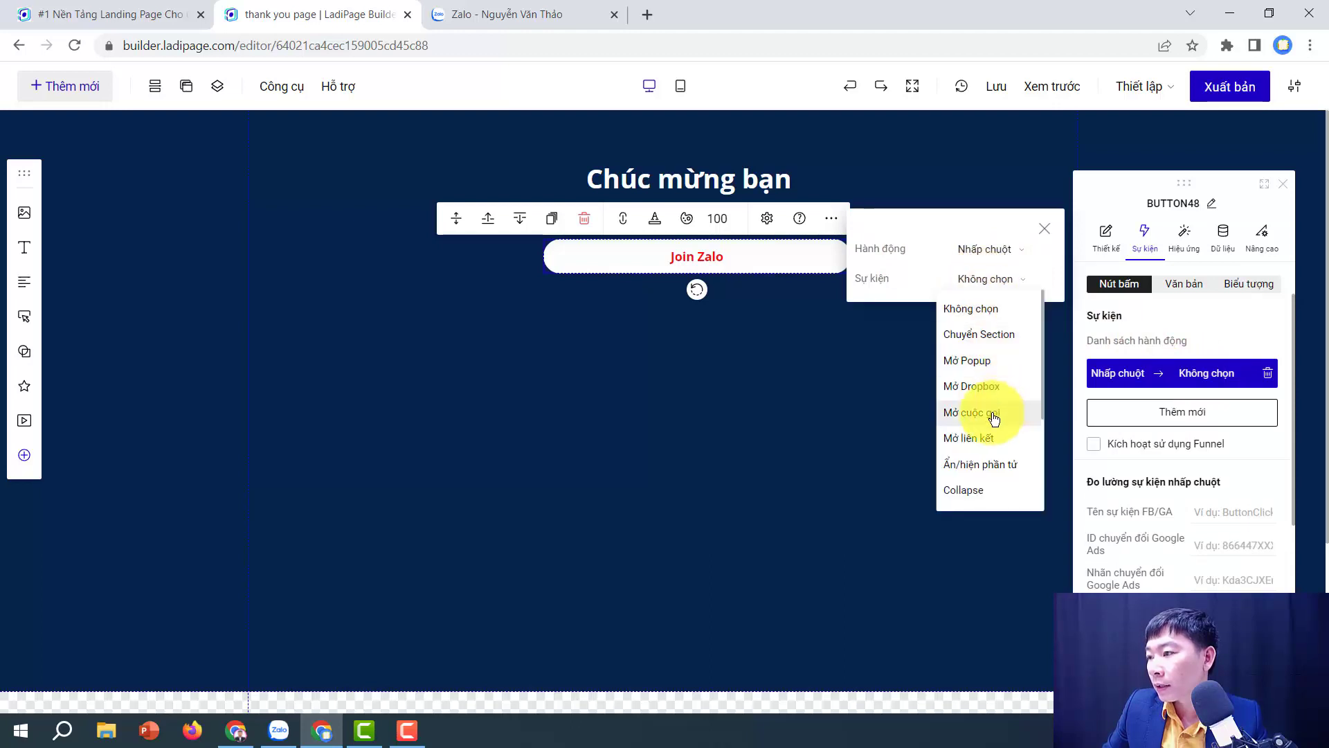
click(973, 438)
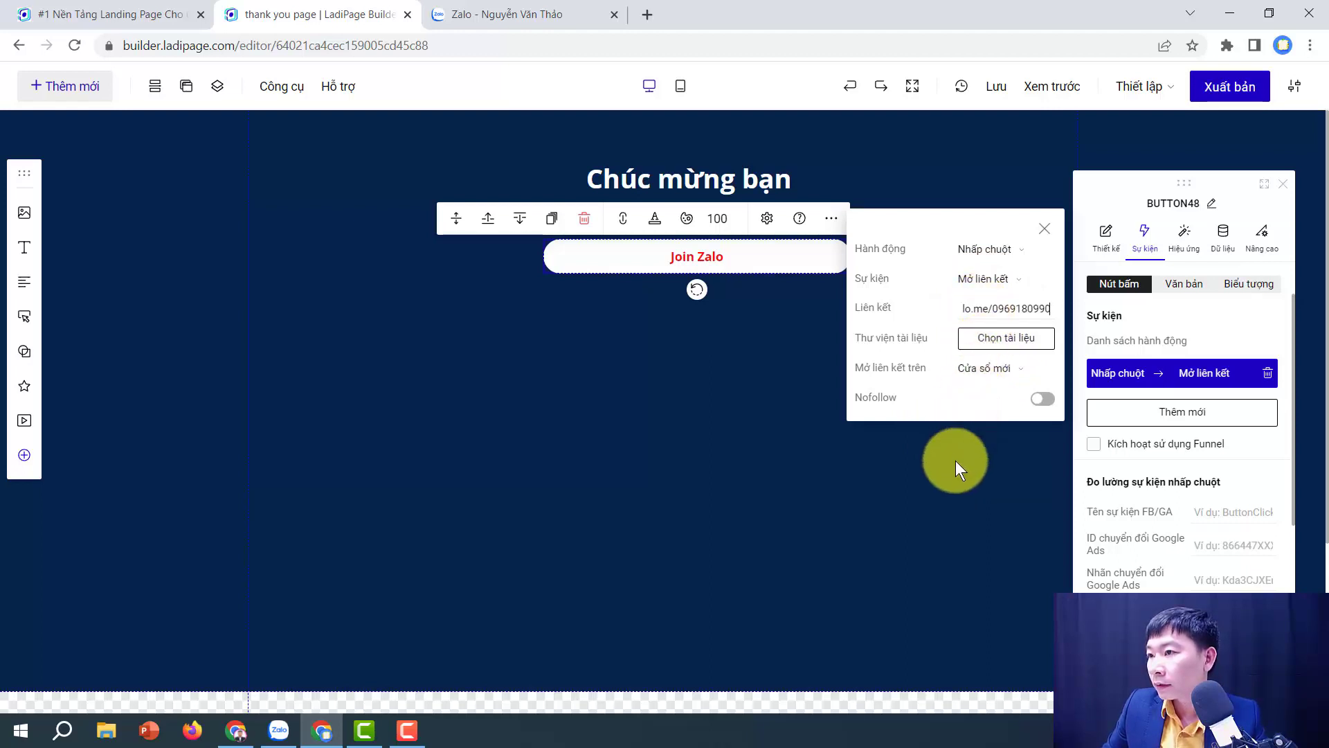
click(955, 459)
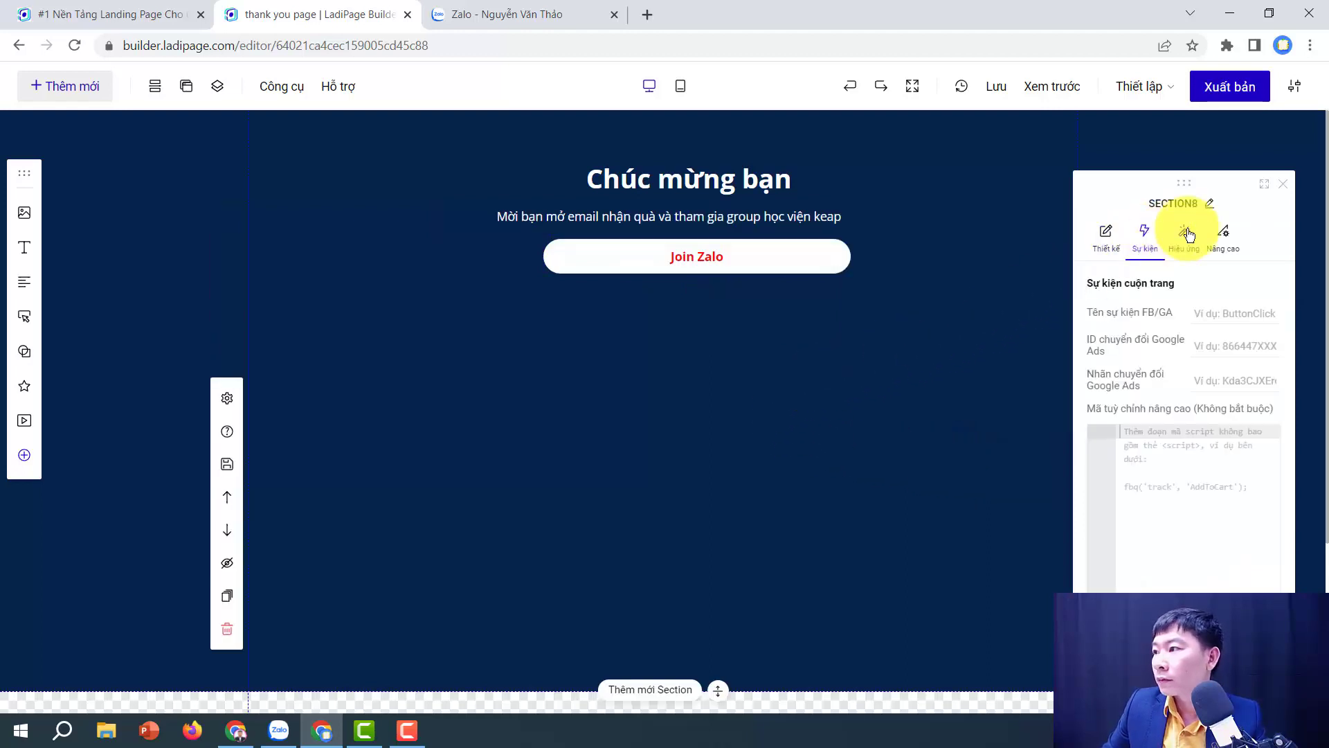
click(1204, 90)
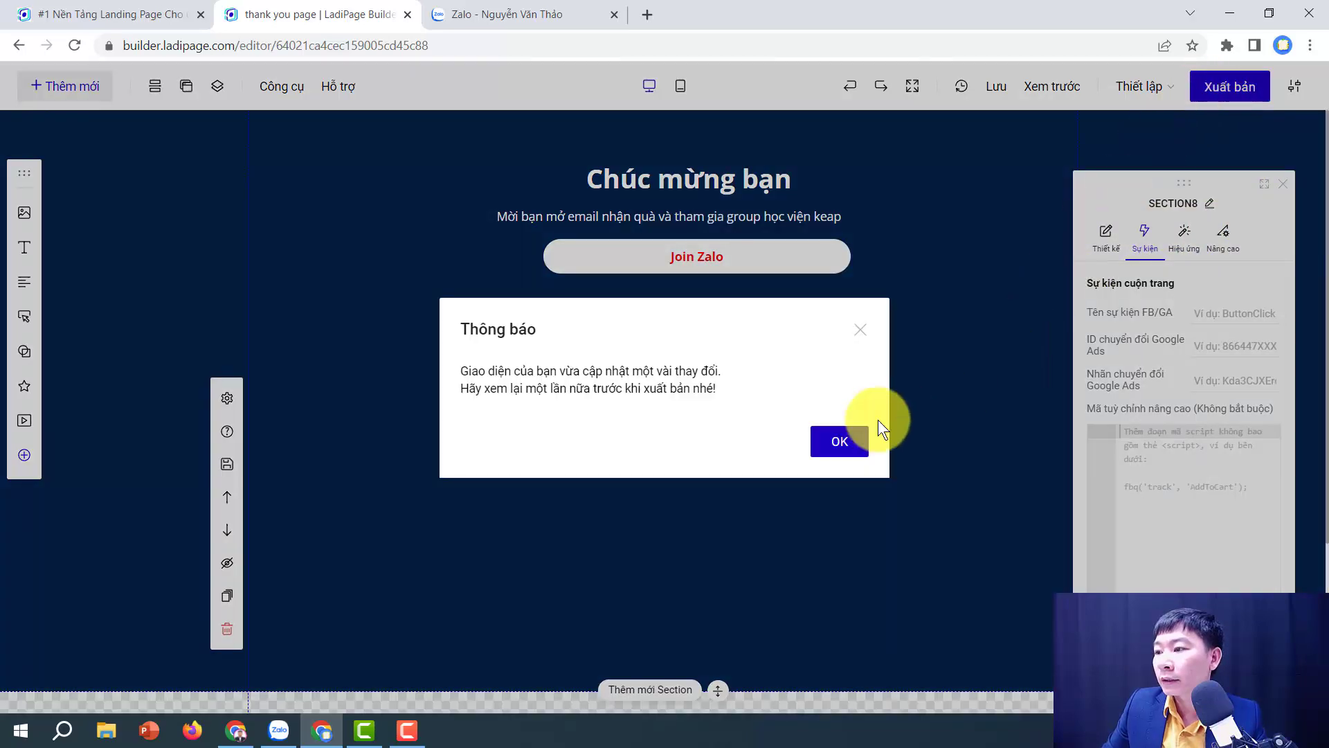
Step: Publish the thank-you page, dismissing the update notice and declining the free LiveChat offer
click(840, 439)
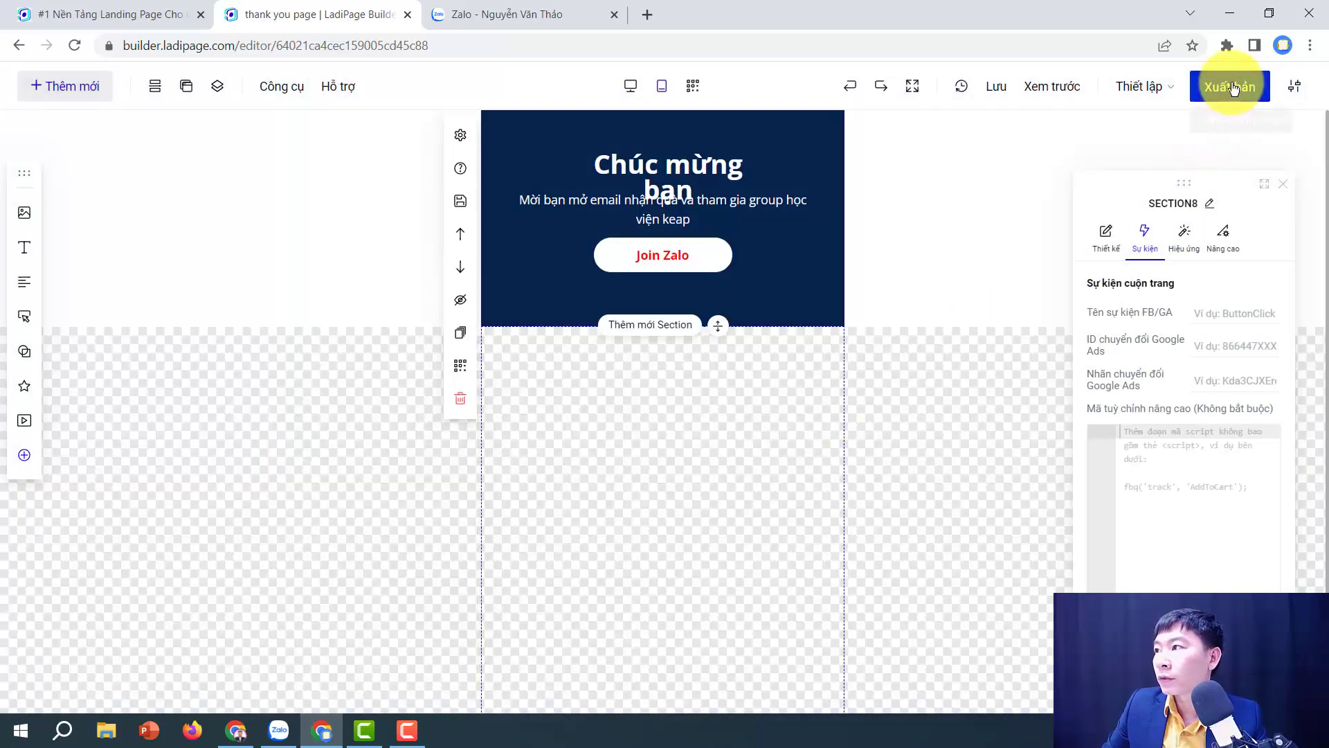
click(1231, 88)
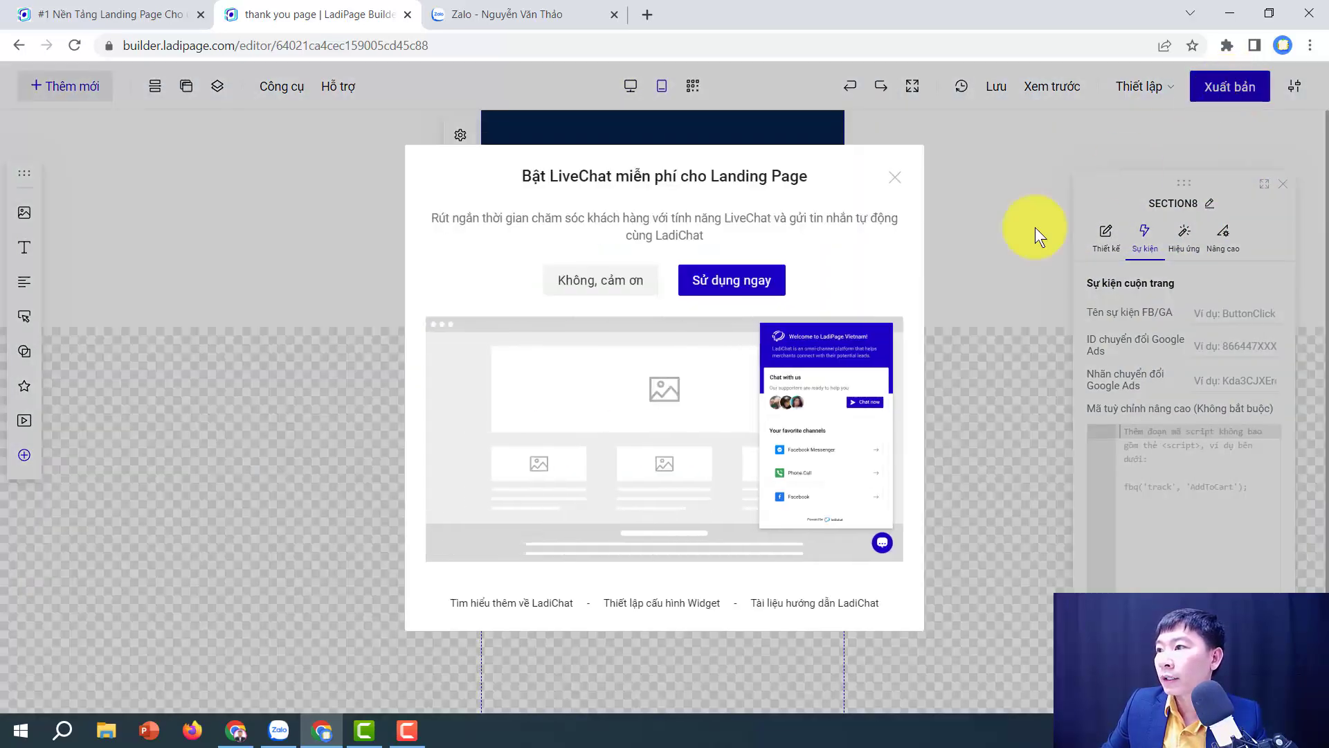
click(628, 281)
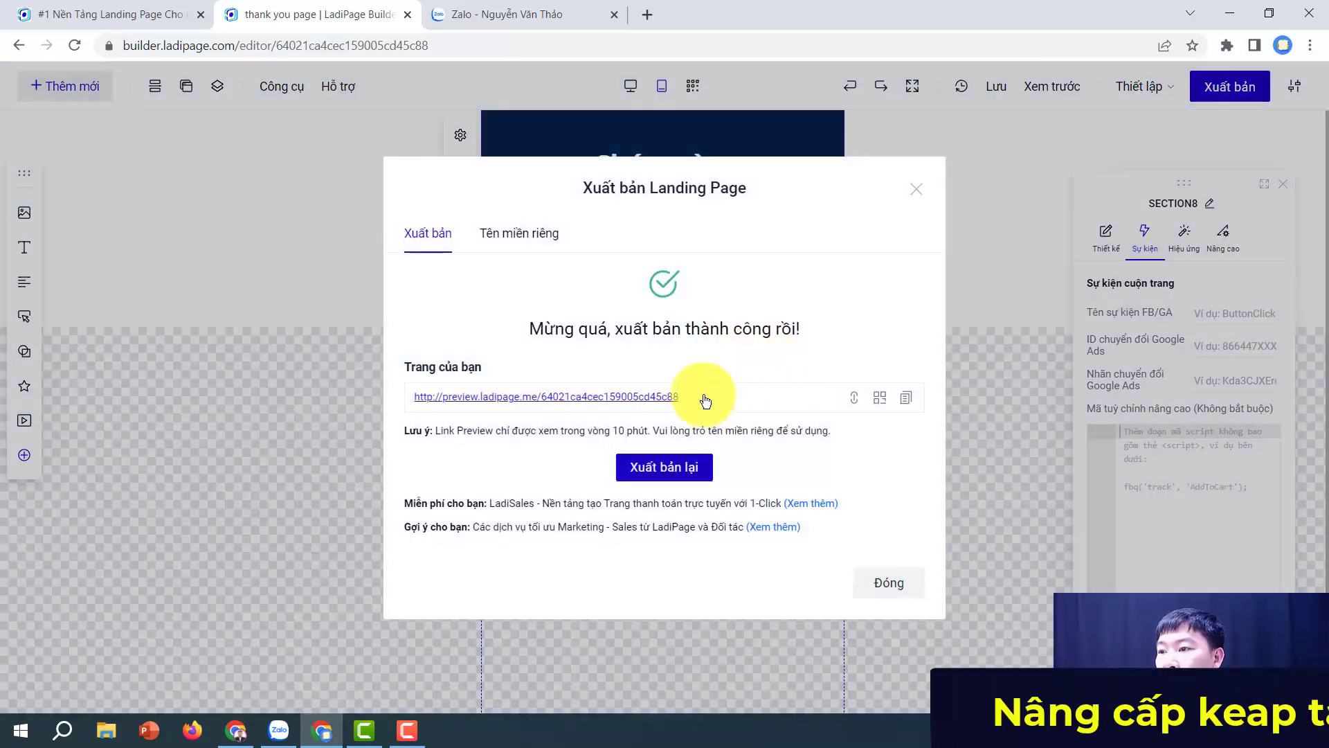
Step: Open the published page preview and confirm its Join Zalo button opens Zalo
click(688, 395)
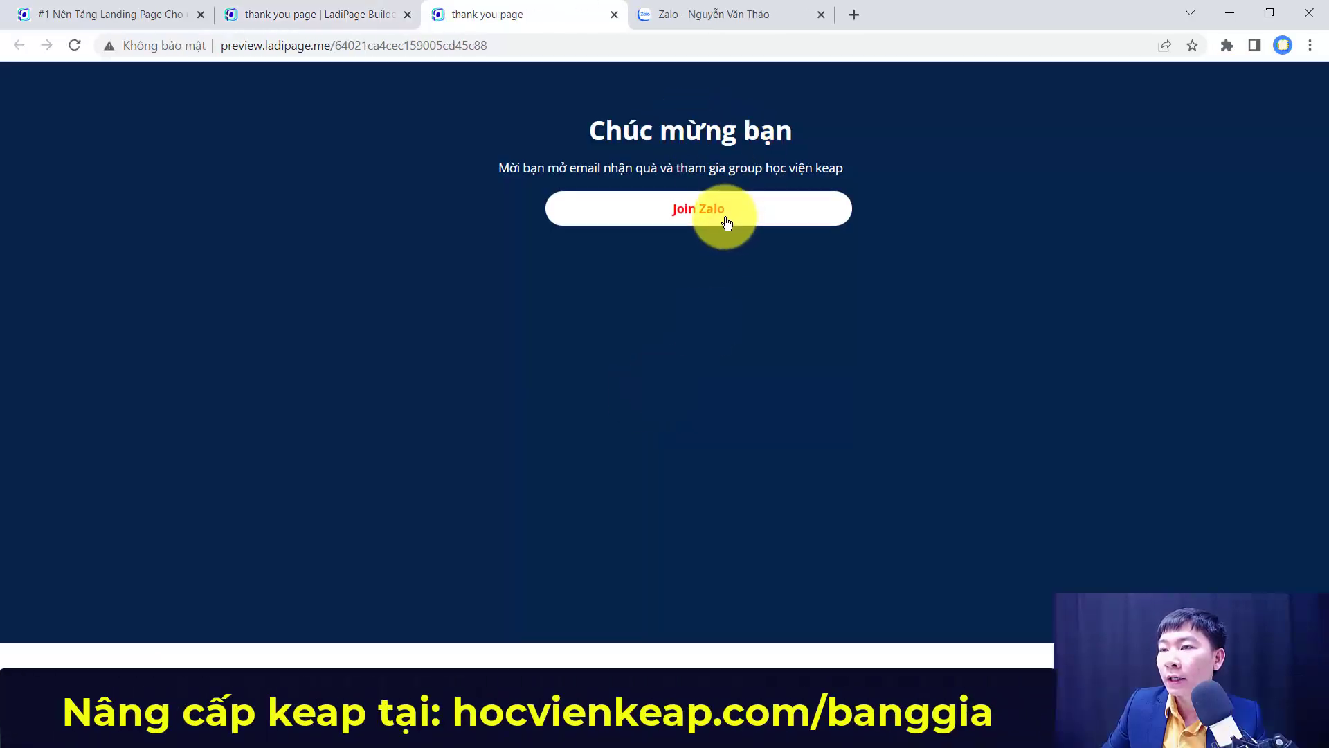
click(730, 223)
click(611, 14)
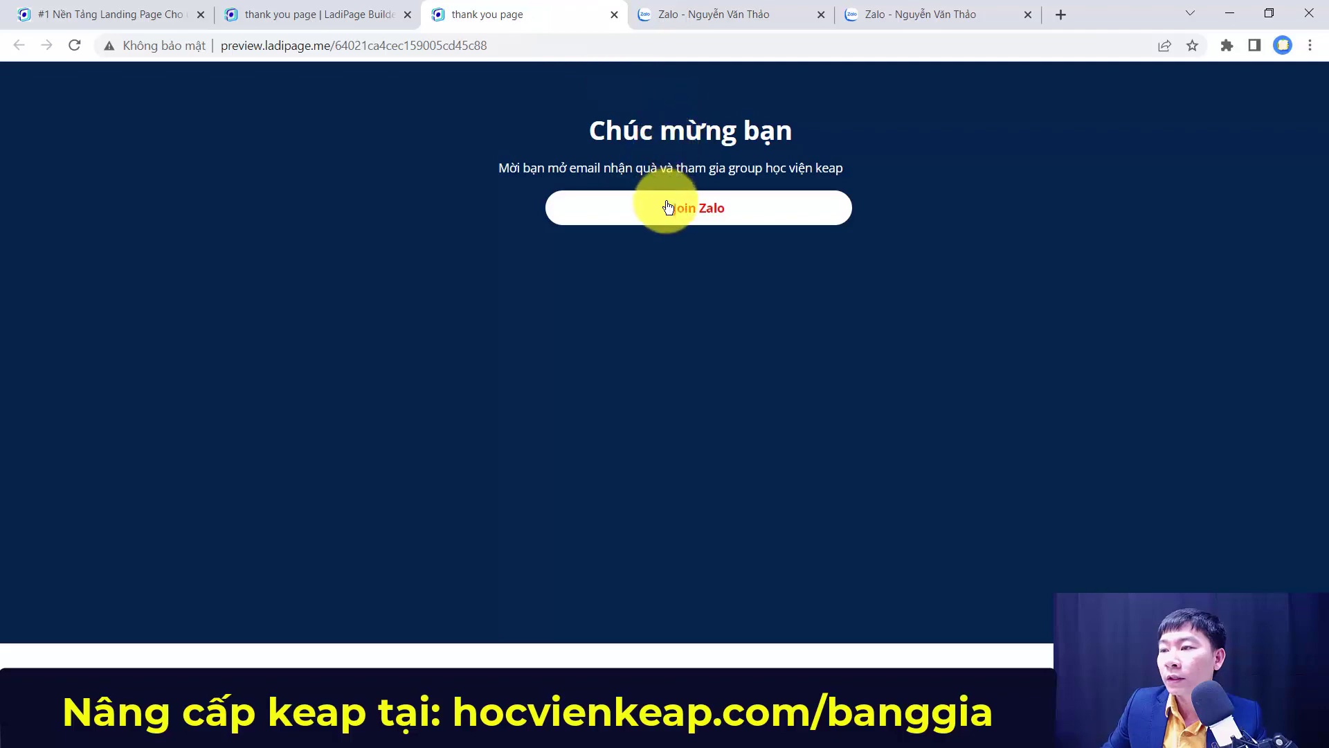
click(302, 14)
Step: Copy the preview page address and return to the Keap web form window
click(511, 11)
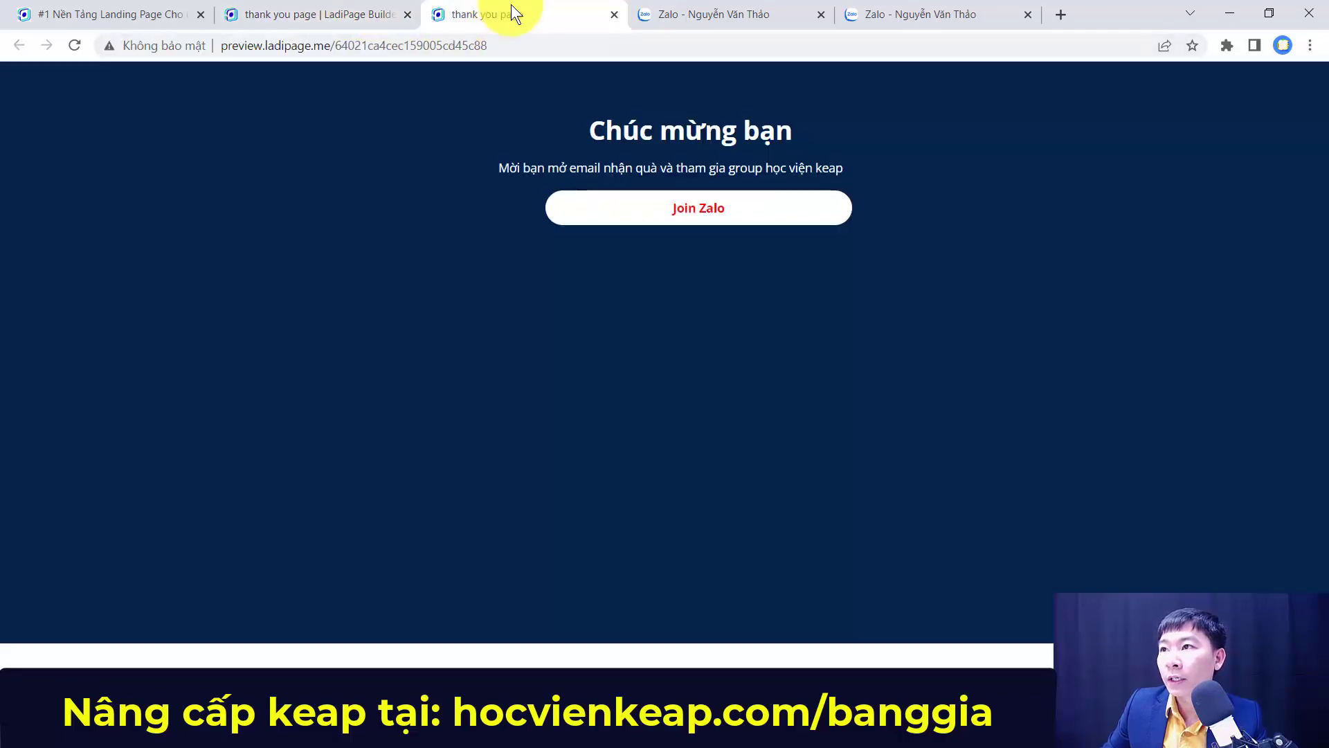
click(445, 43)
key(ctrl+c)
right_click(443, 43)
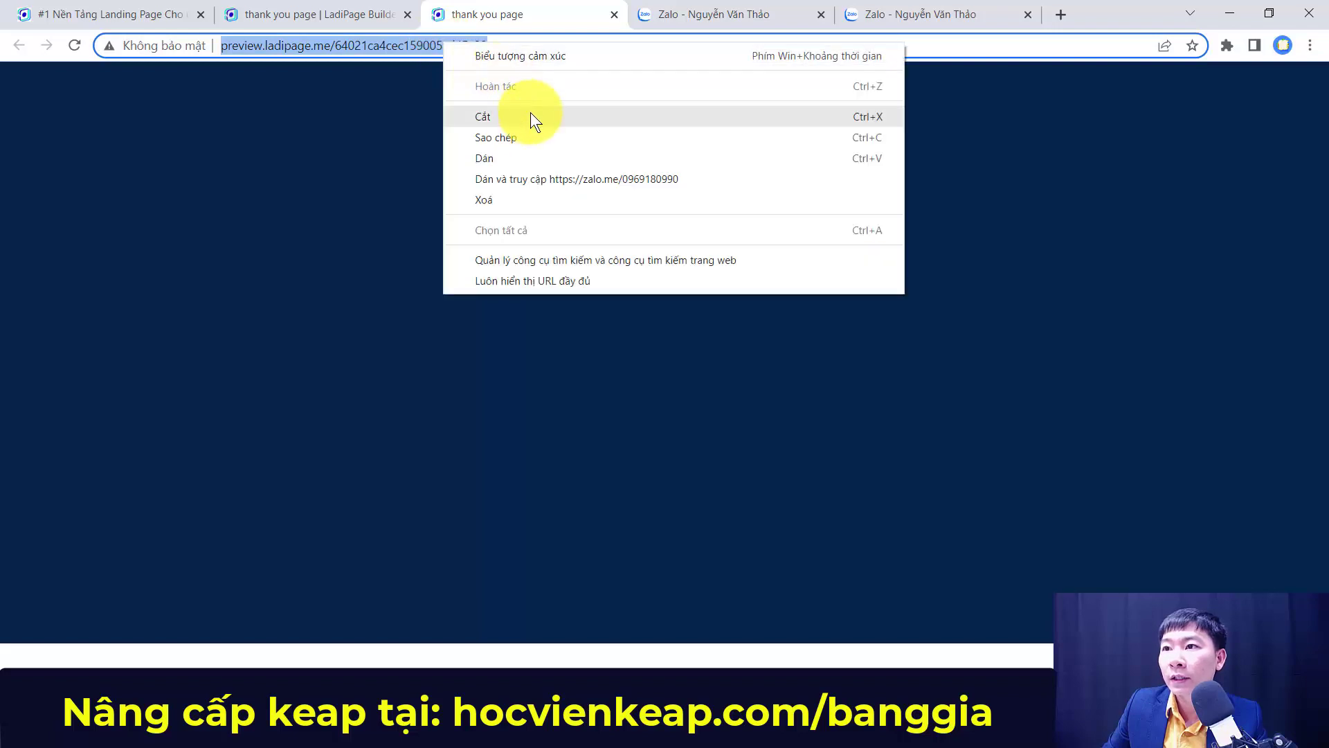
click(512, 138)
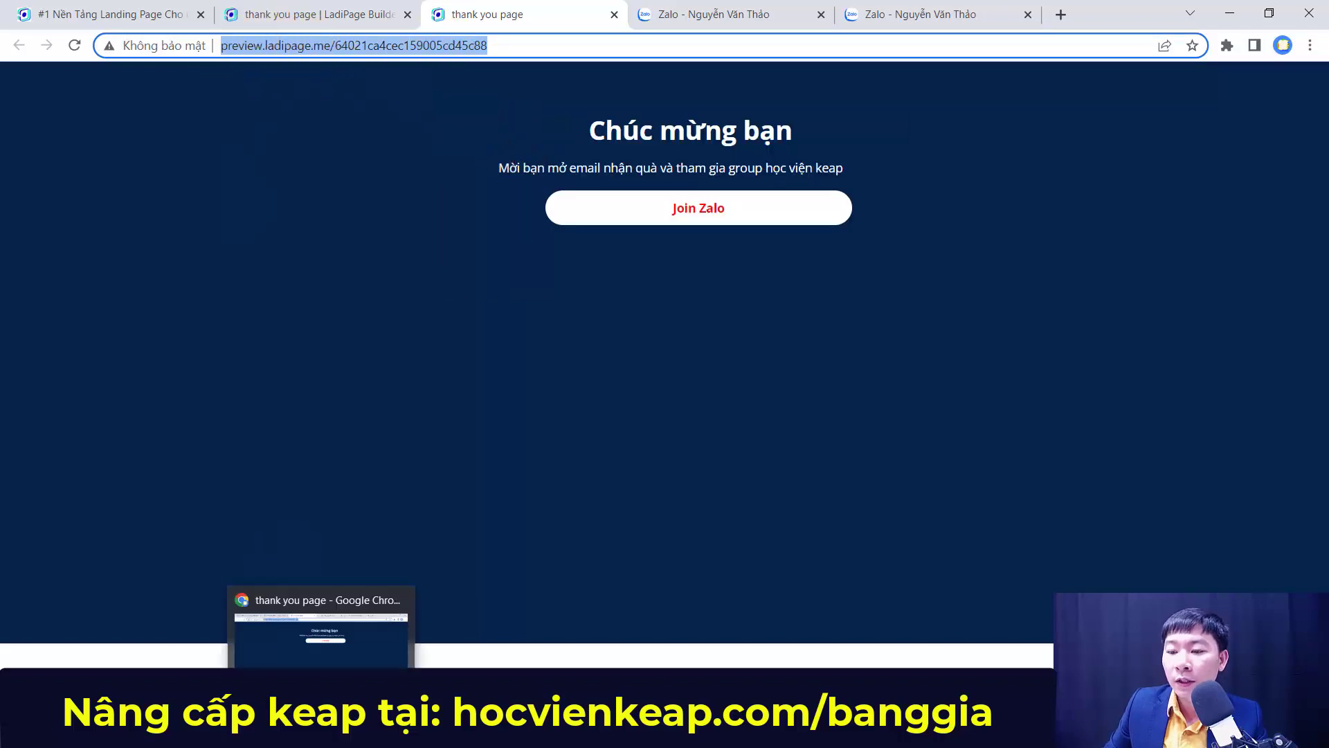
key(alt+Tab)
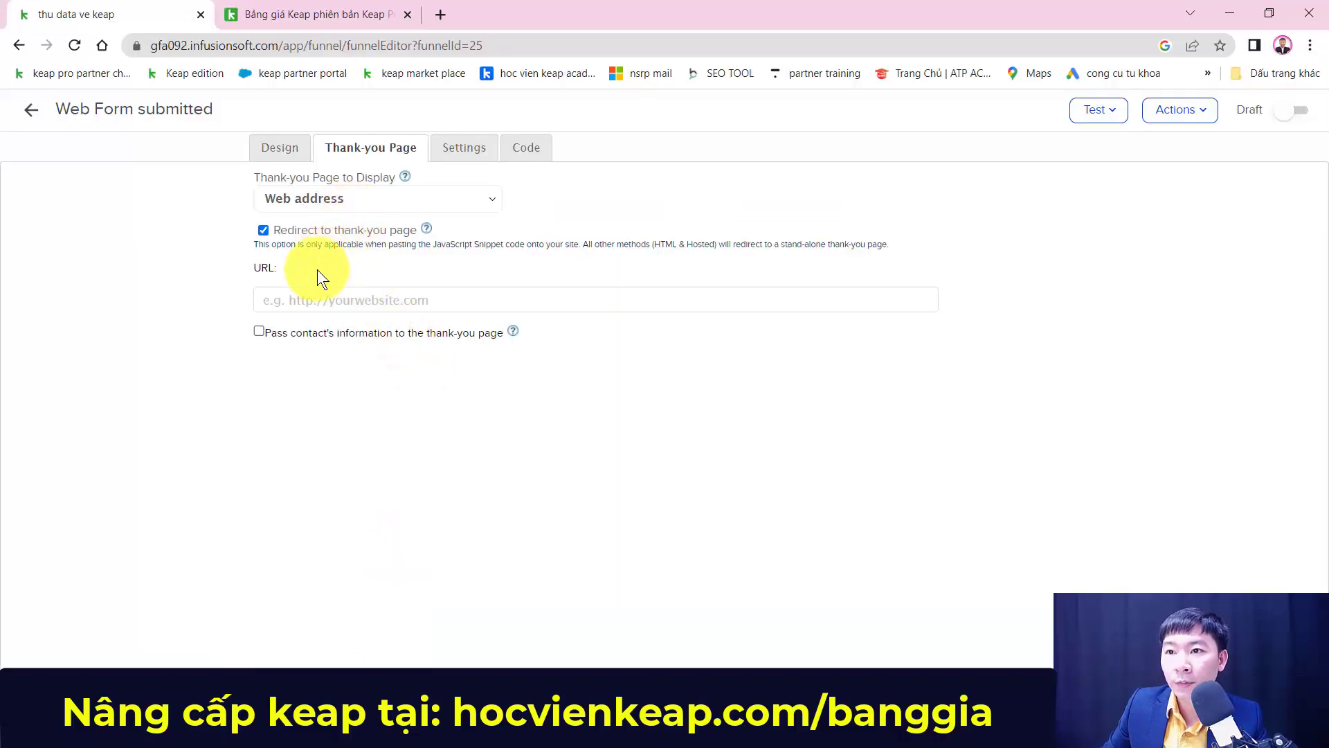
click(298, 299)
key(ctrl+v)
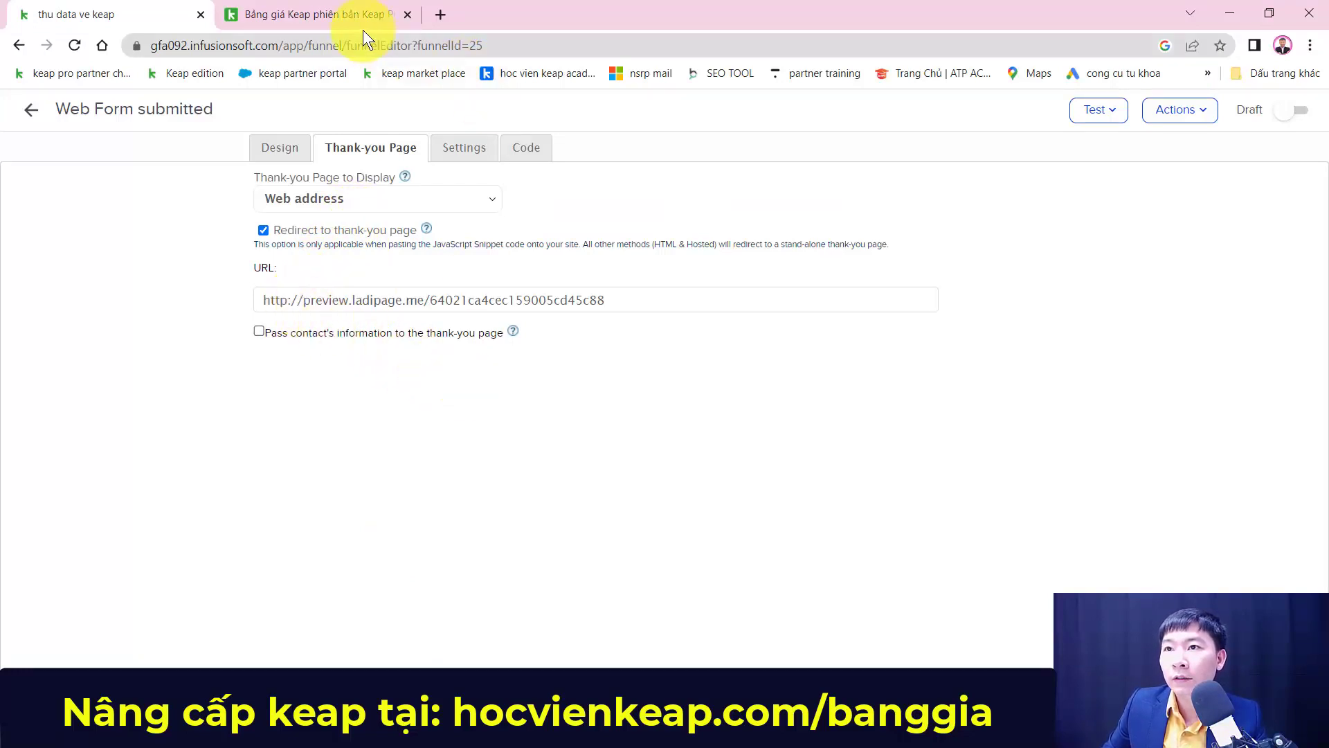
key(alt+Tab)
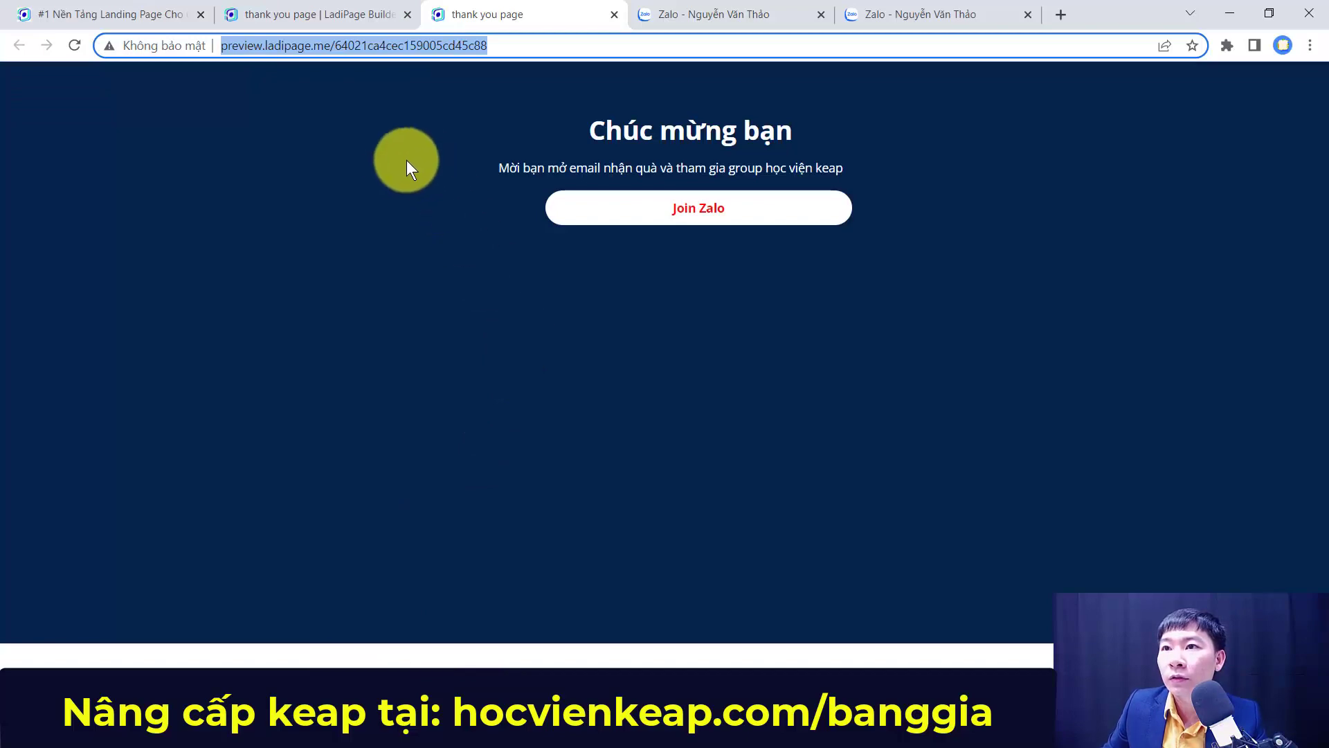
click(388, 176)
Step: Recheck the published LadiPage preview, then switch the Keap web form from Draft to Ready
click(321, 15)
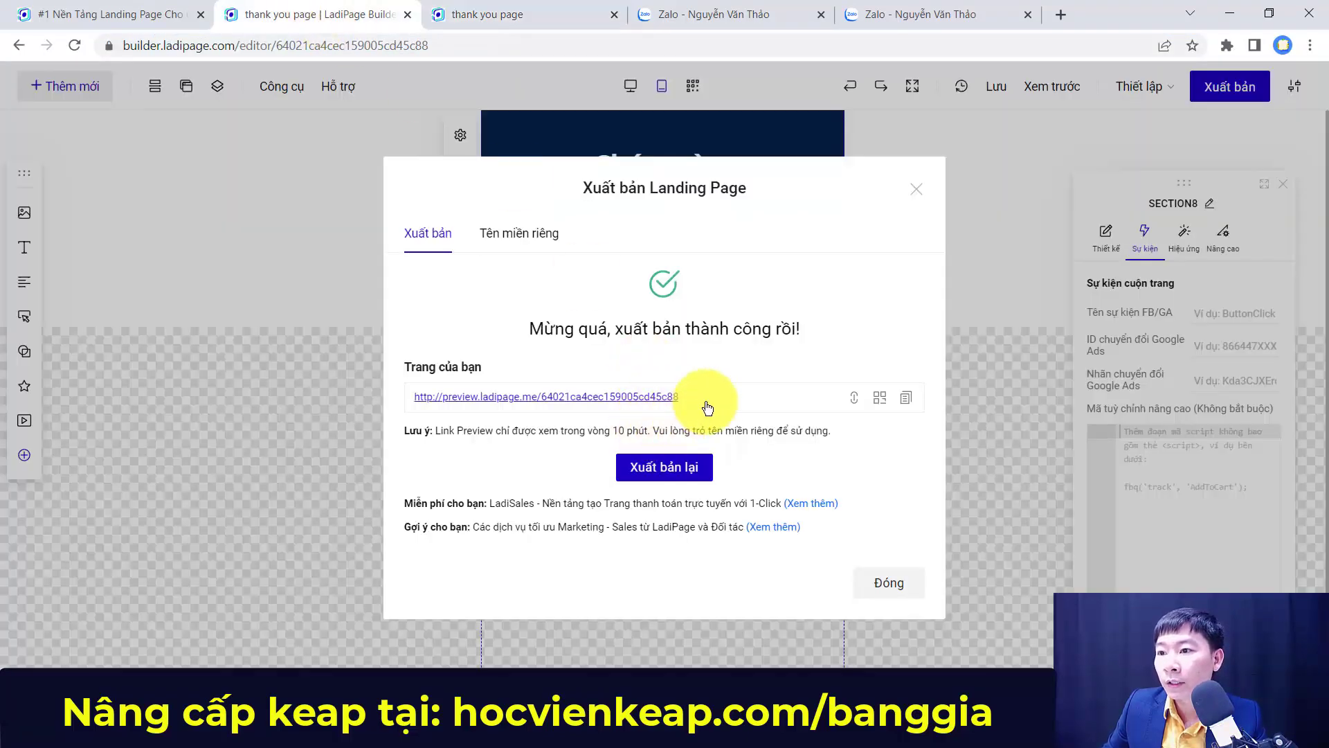
click(588, 396)
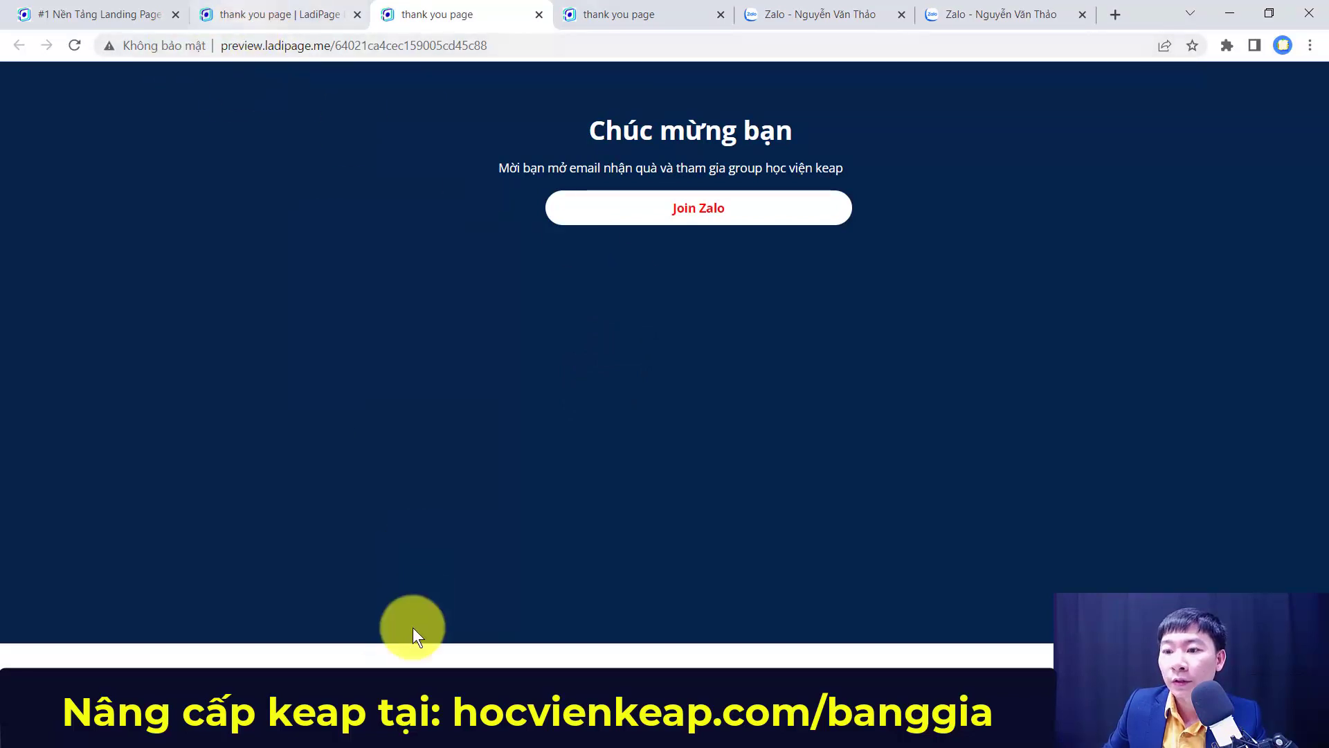
click(321, 730)
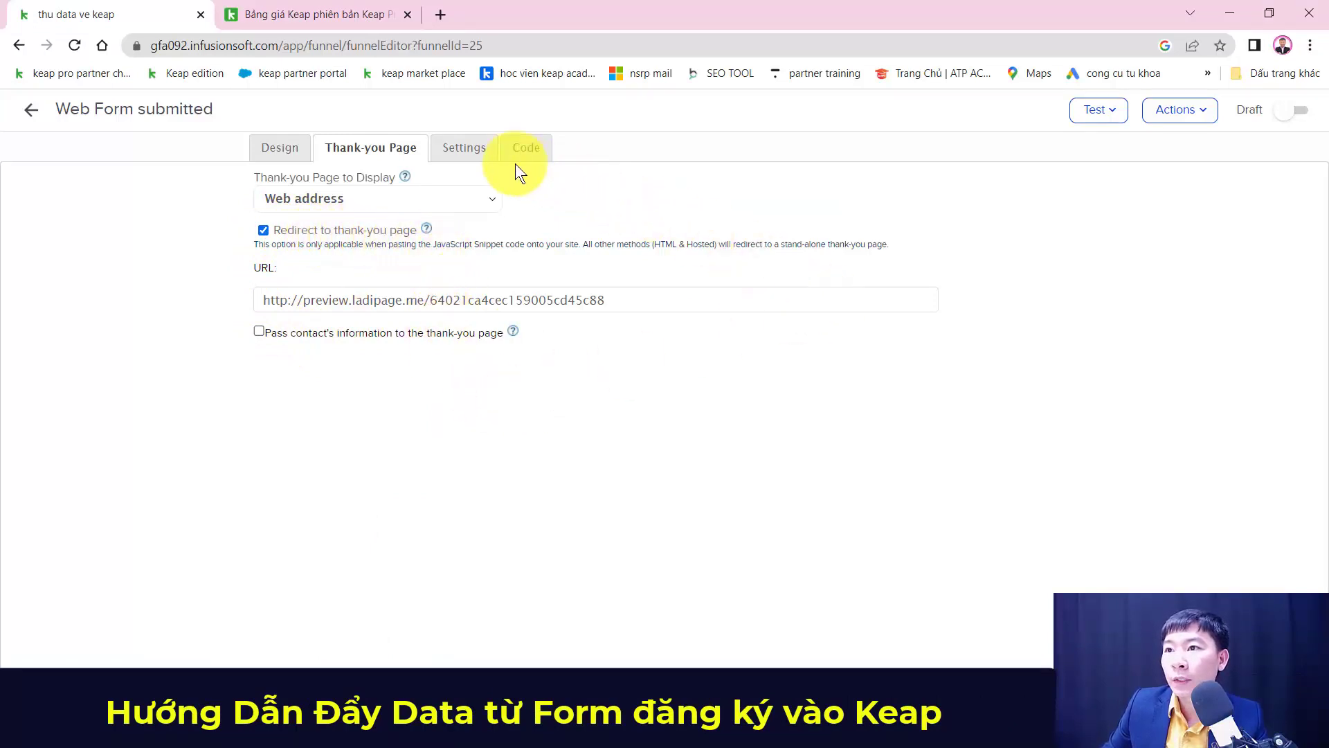
click(1292, 119)
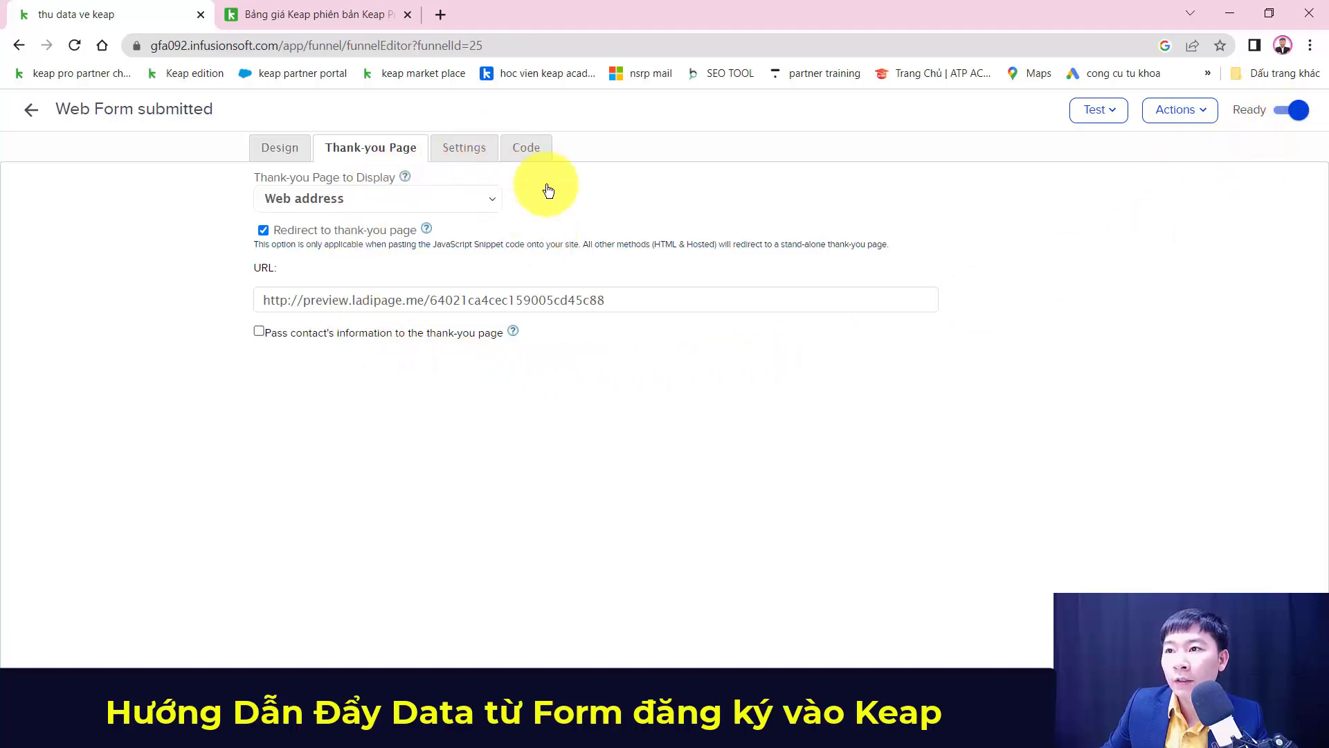